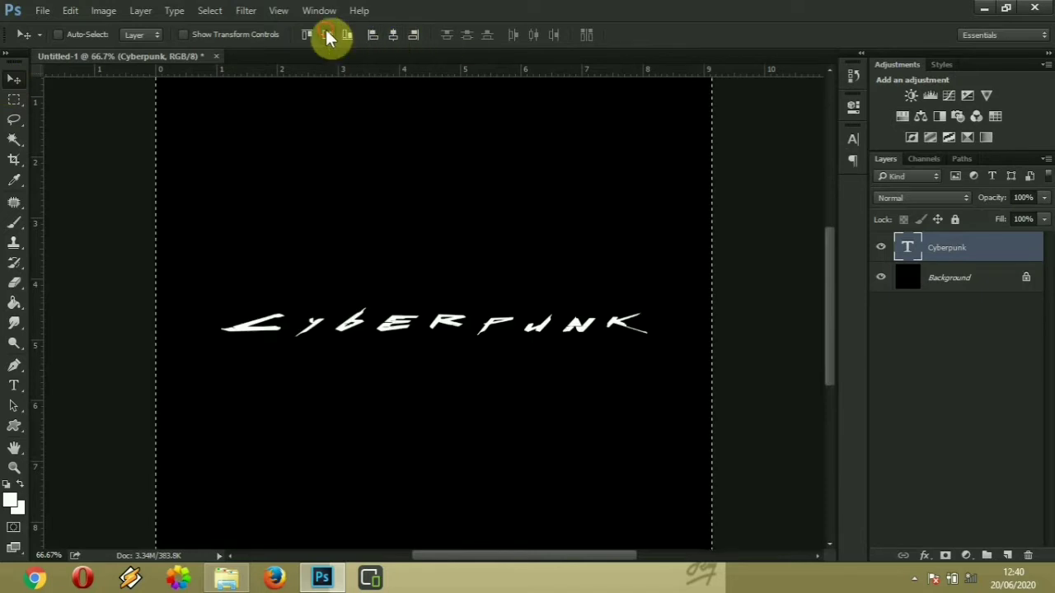
- Align the Cyberpunk text to the vertical centre of the canvas and clear the selection
click(326, 34)
key(ctrl+minus)
key(ctrl+minus)
key(ctrl+plus)
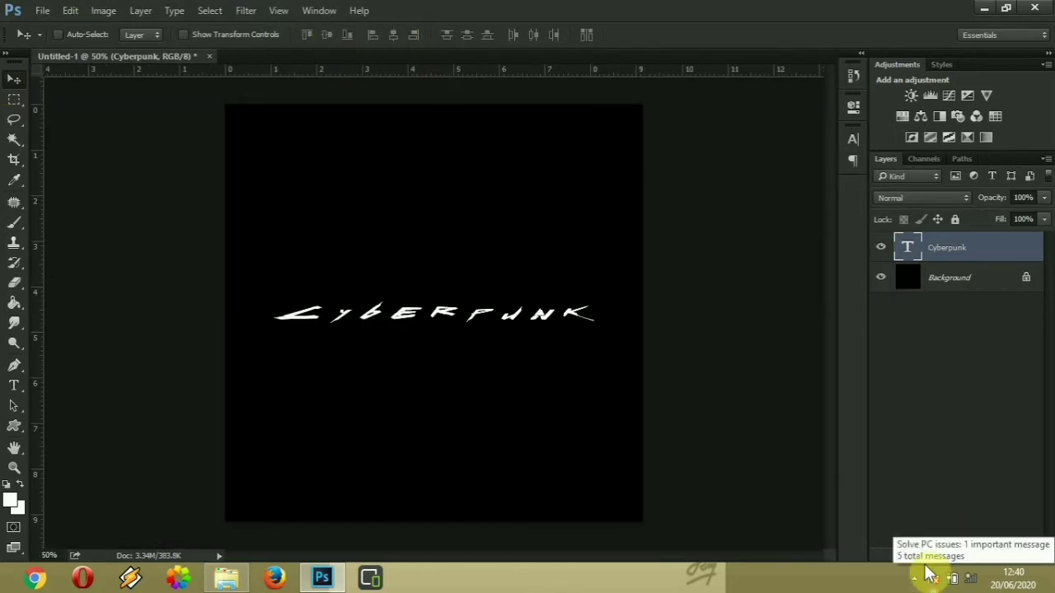
- Add a linear gradient overlay to the Cyberpunk layer, running from black to bright yellow
click(941, 556)
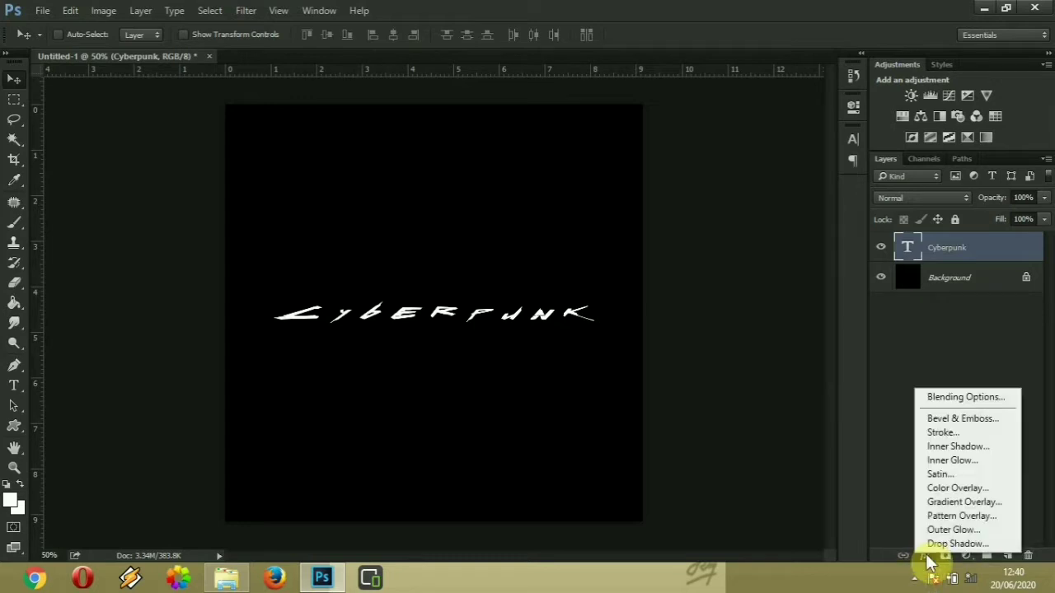
click(952, 503)
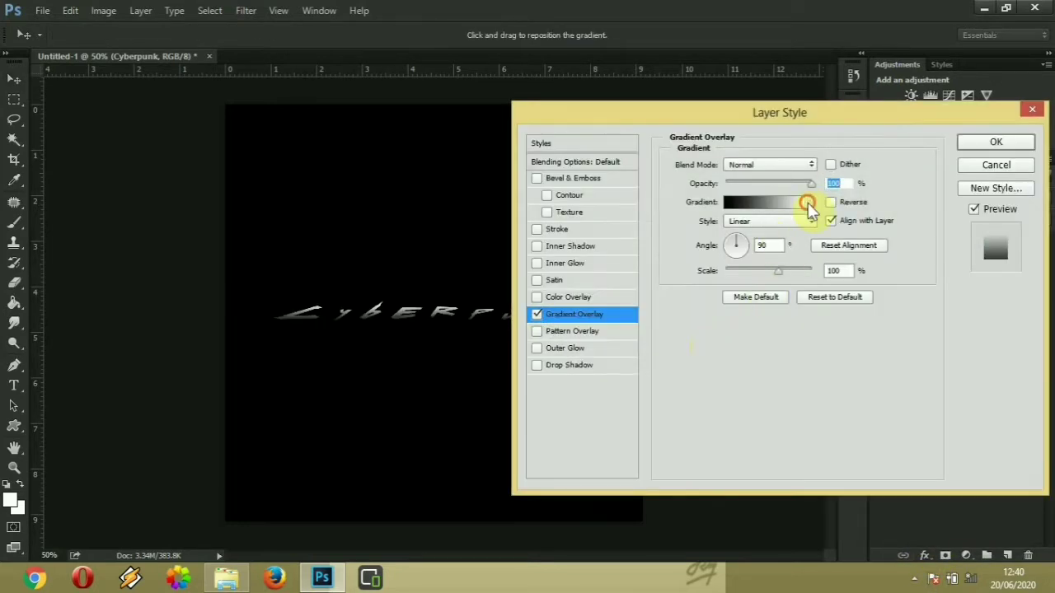
click(810, 203)
click(766, 202)
click(766, 202)
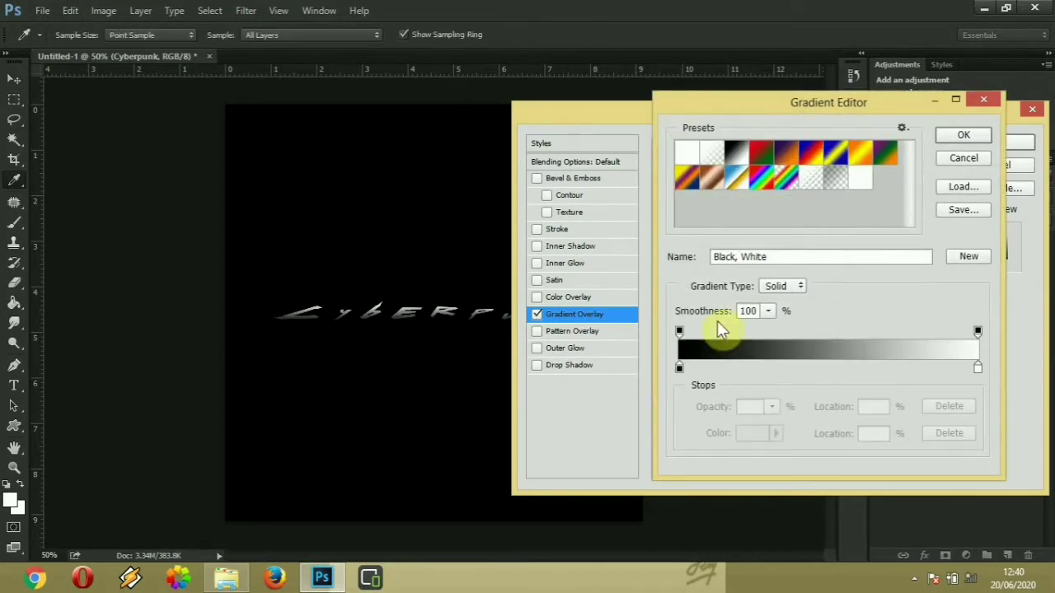
click(977, 369)
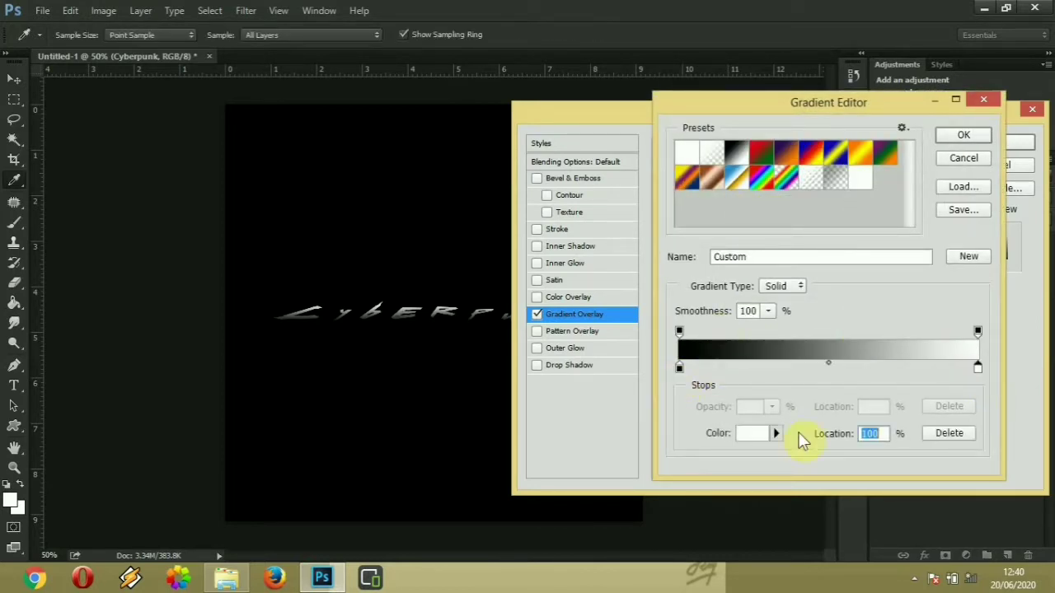
click(753, 433)
click(732, 345)
click(713, 181)
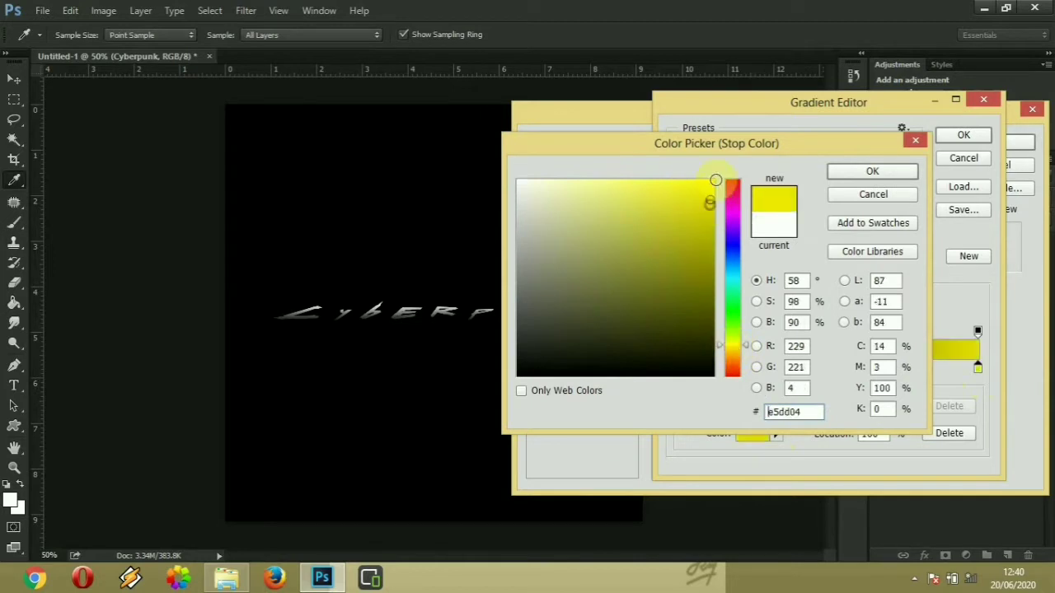
click(839, 175)
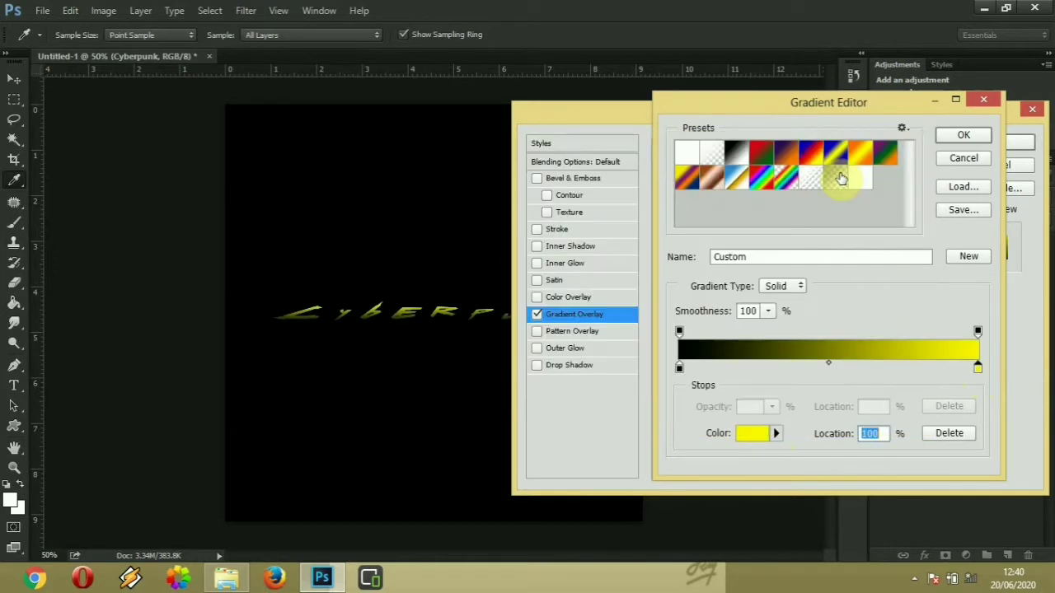
click(953, 136)
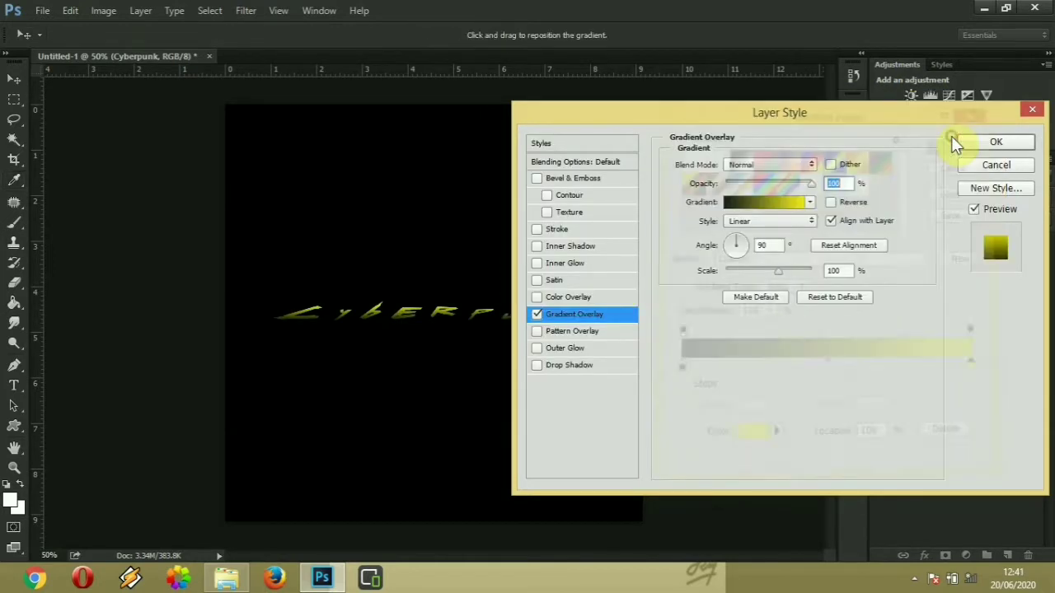
- Add a stroke to the Cyberpunk text with Outside position and Gradient fill type
click(584, 231)
click(743, 184)
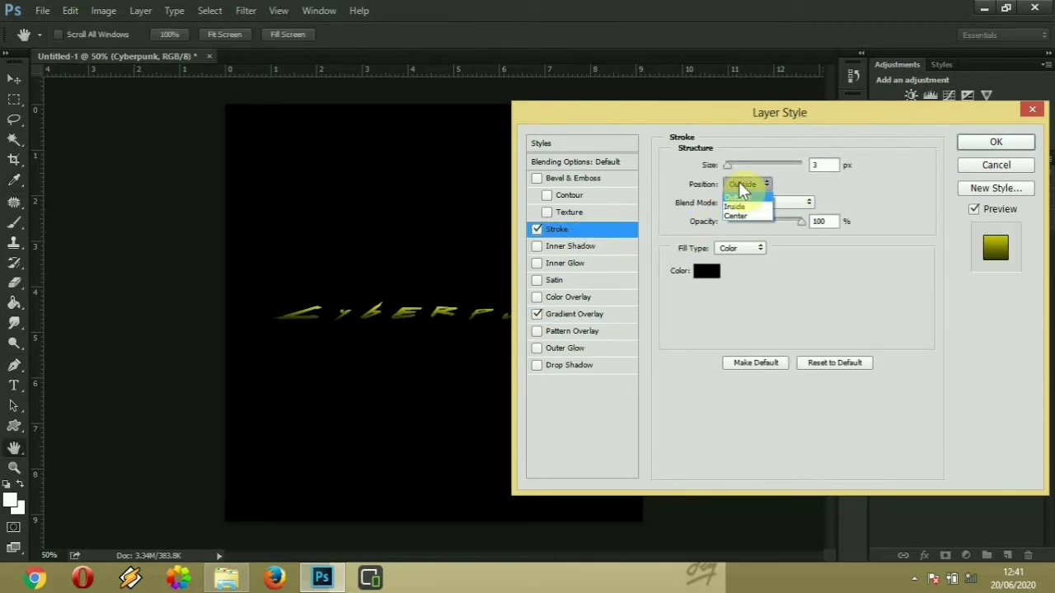
click(741, 195)
click(739, 248)
click(739, 269)
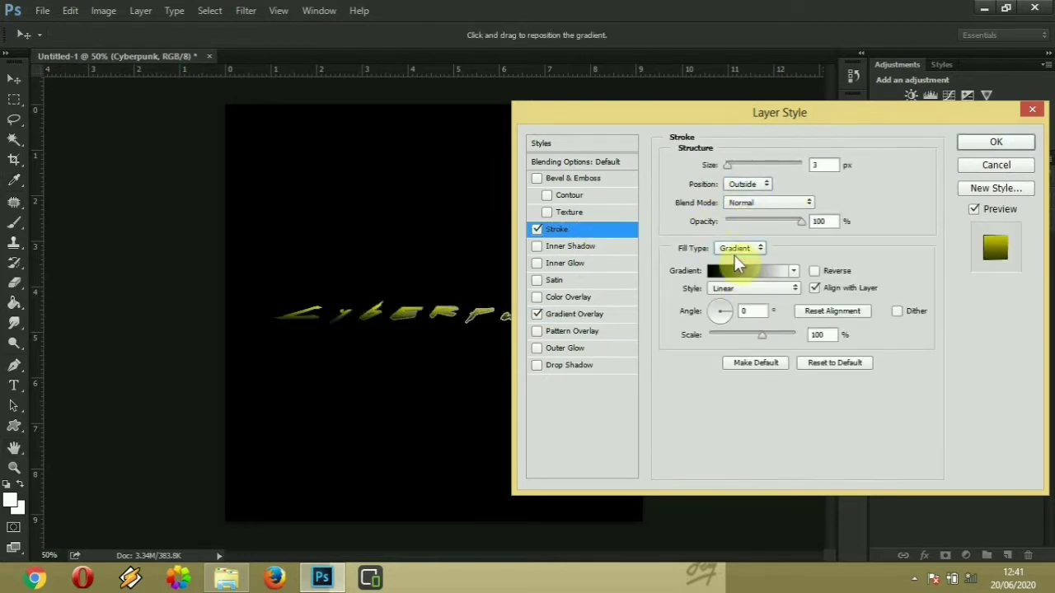
- Set the starting color stop of the stroke gradient to yellow fff000
click(739, 271)
click(679, 367)
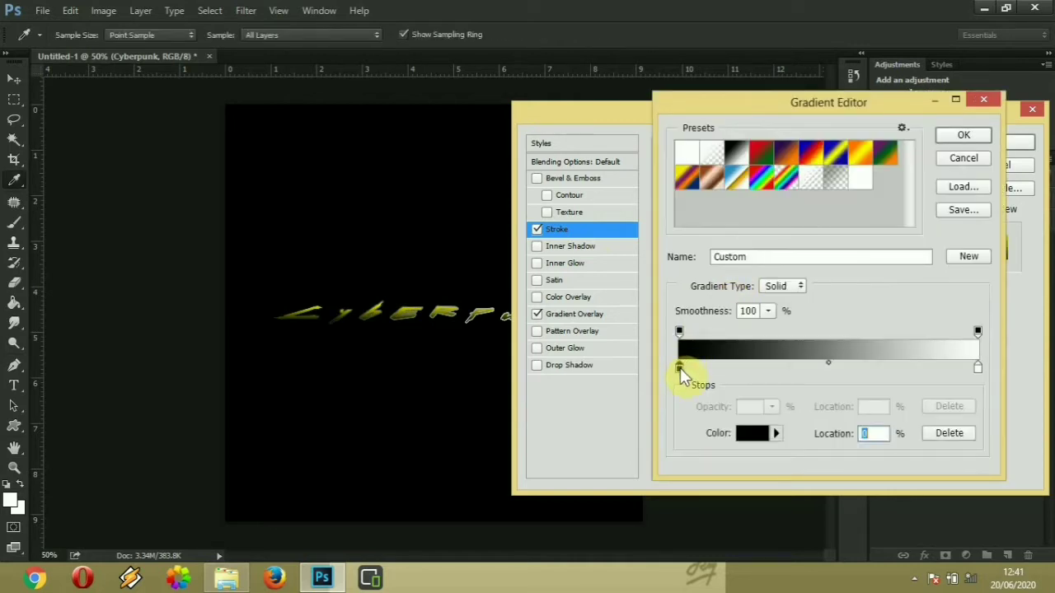
double_click(680, 368)
click(732, 347)
drag(700, 233, 734, 149)
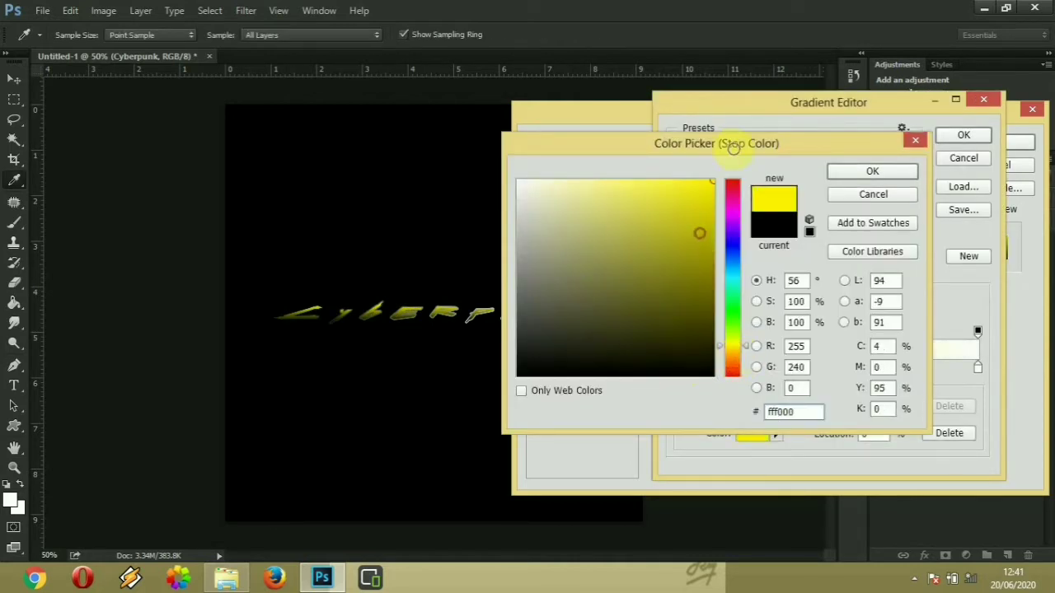
click(849, 170)
- Set the end color stop of the stroke gradient to yellow fffc27
click(977, 369)
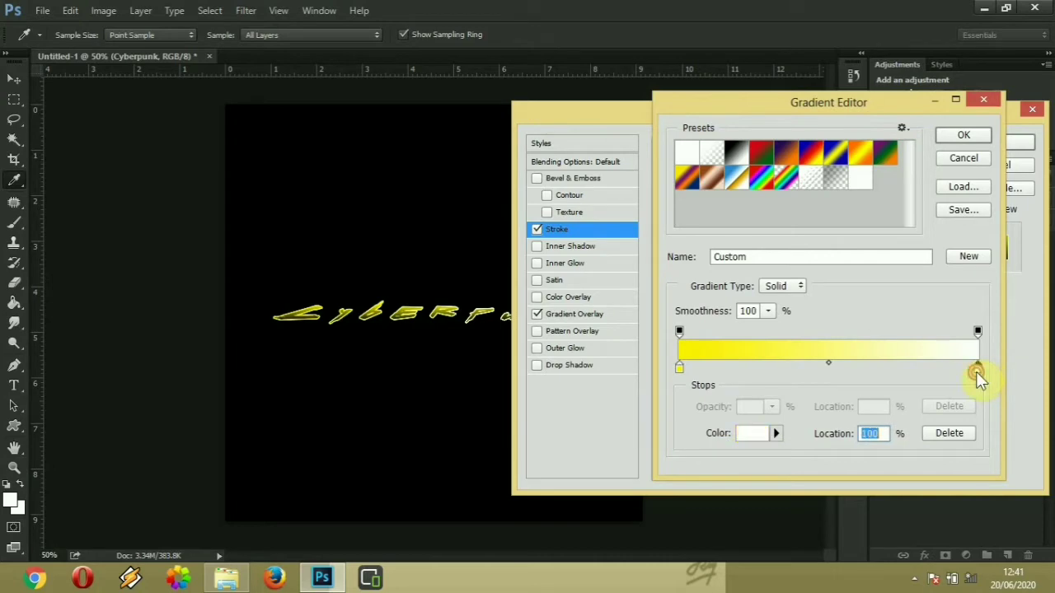
double_click(976, 371)
click(732, 344)
drag(701, 228, 683, 175)
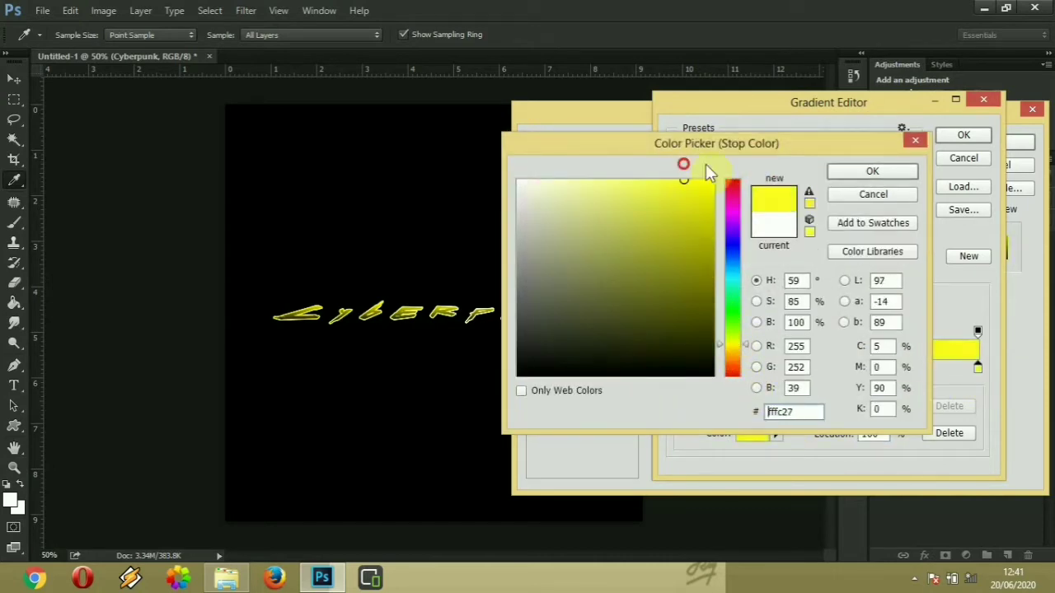
click(872, 171)
- Add a white color stop at 50% of the stroke gradient and accept the gradient
click(829, 370)
double_click(828, 370)
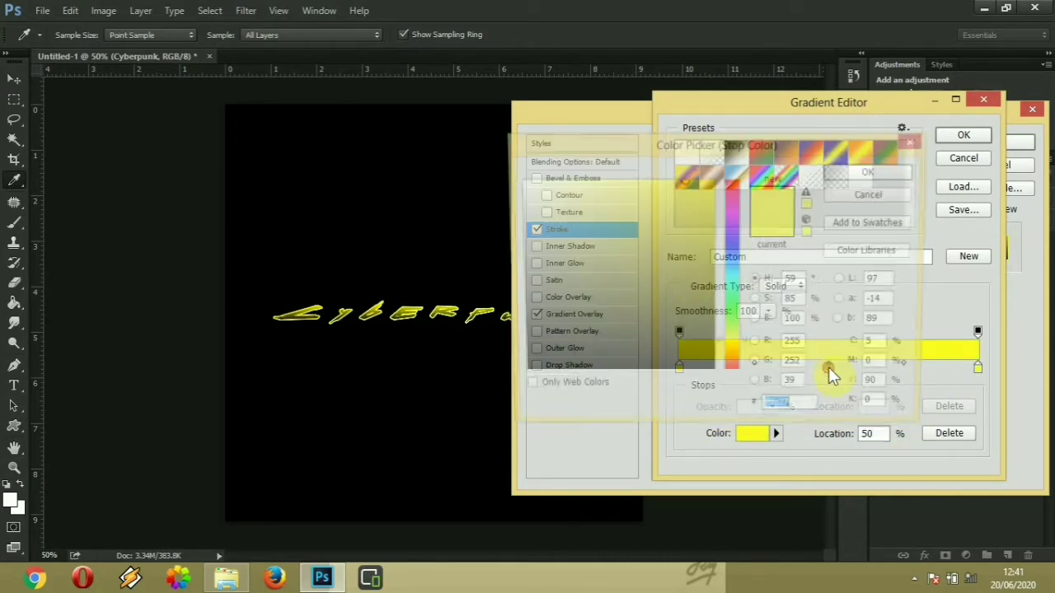
click(525, 157)
click(871, 170)
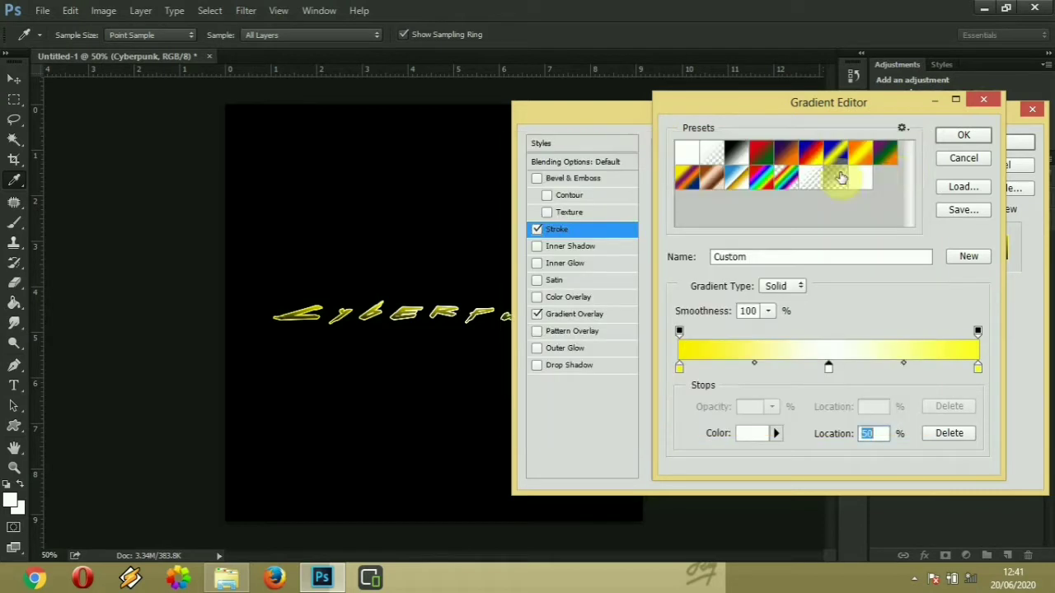
click(942, 139)
- Reduce the stroke size to 1 px, keeping its opacity at 100%
drag(729, 168, 724, 165)
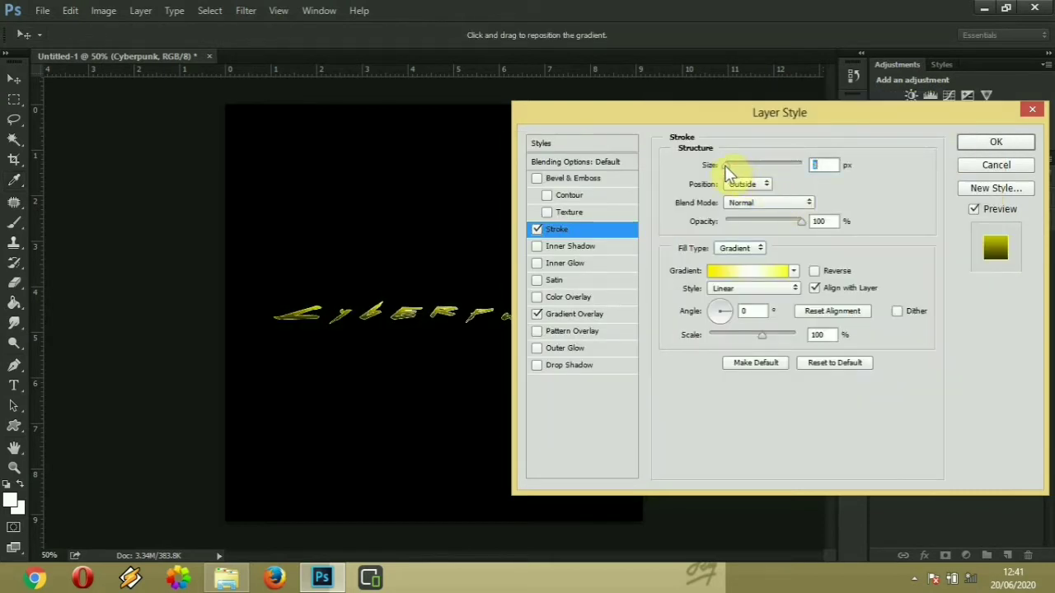
key(ctrl+plus)
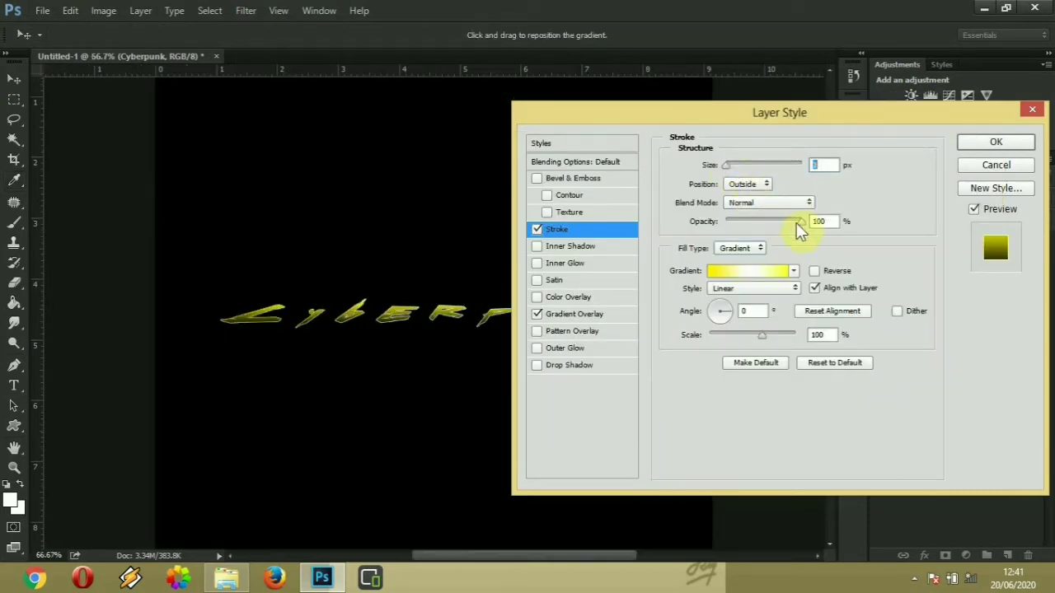
click(824, 221)
- Try the Radial style for the stroke gradient and return it to Linear
click(779, 288)
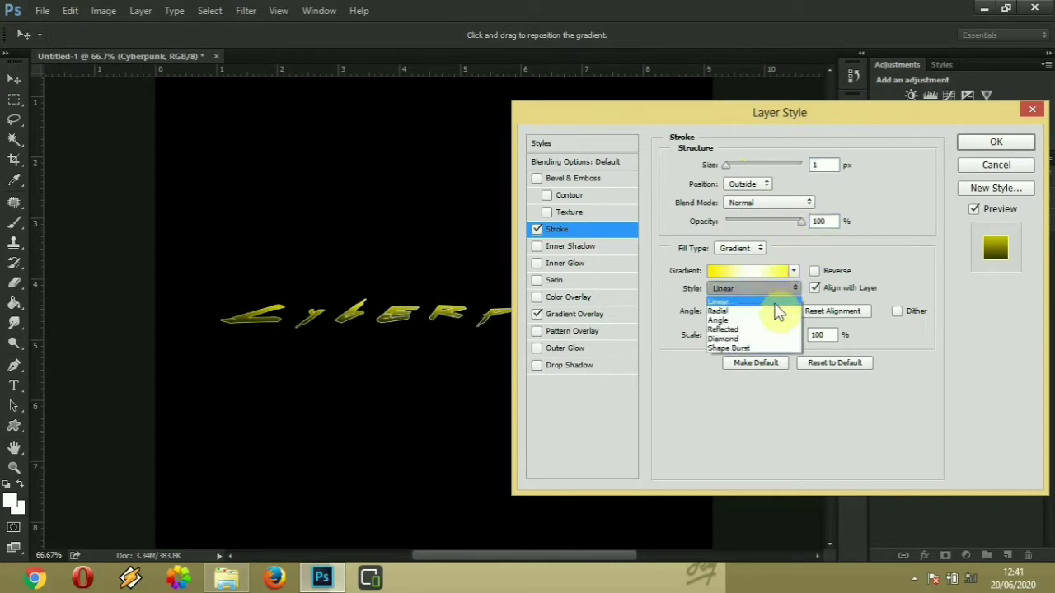
click(777, 311)
click(780, 288)
click(778, 303)
- Add a Multiply inner shadow with 74% opacity, 8 px distance and 6% choke
click(599, 248)
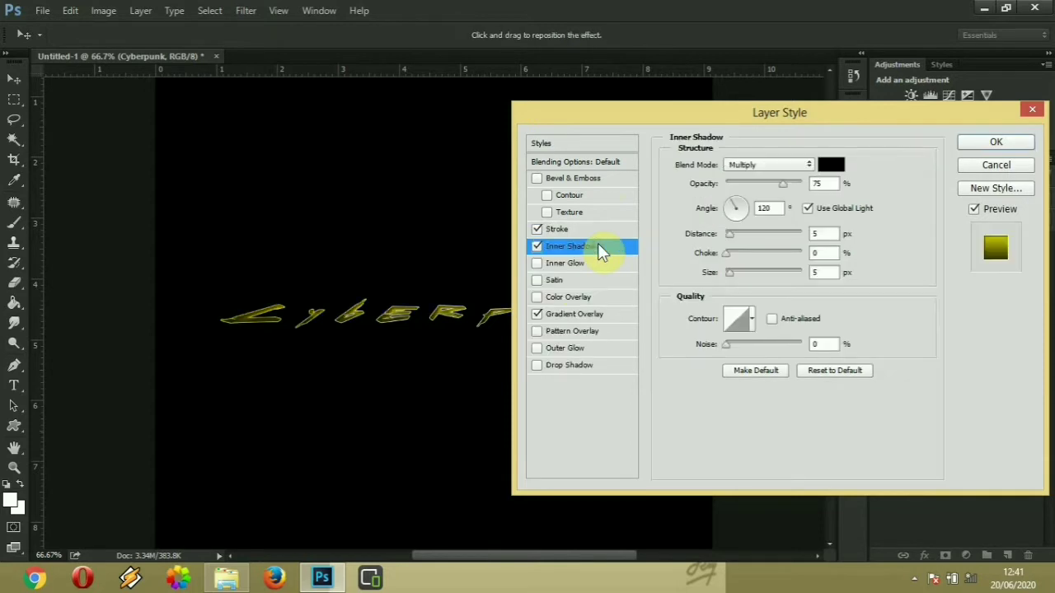
double_click(819, 183)
drag(730, 272, 729, 233)
click(730, 251)
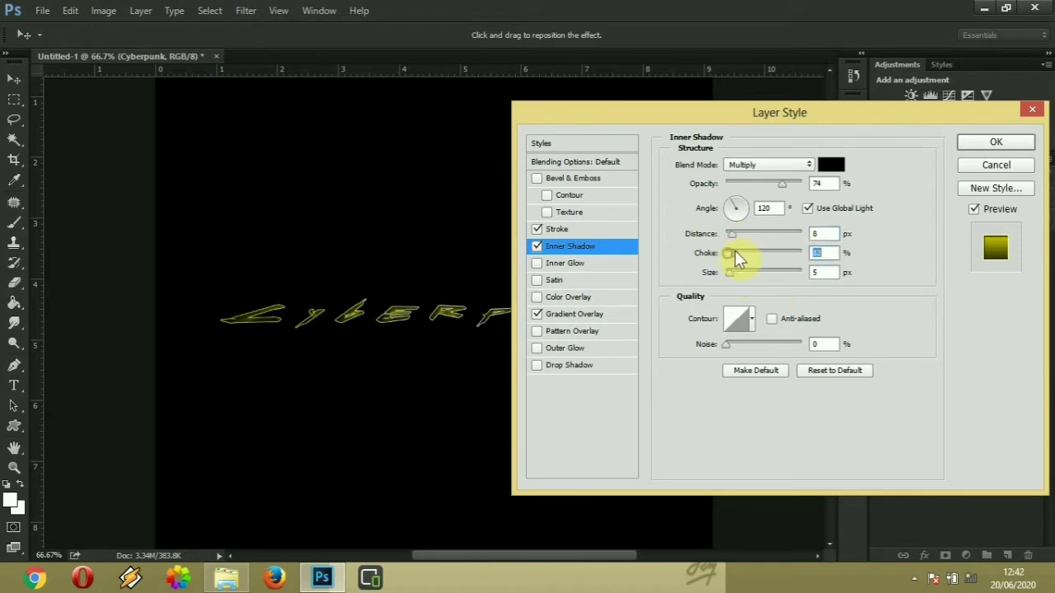
- Give the inner shadow a peaked contour preset and set its noise to about 13%
click(749, 318)
scroll(750, 326, down, 4)
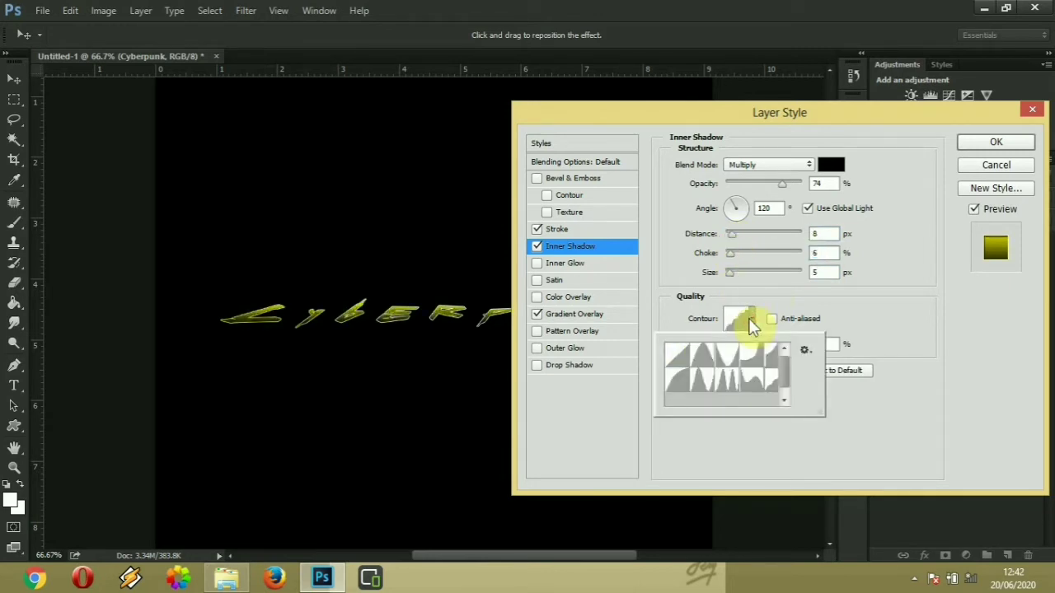
scroll(750, 326, up, 1)
scroll(750, 325, up, 6)
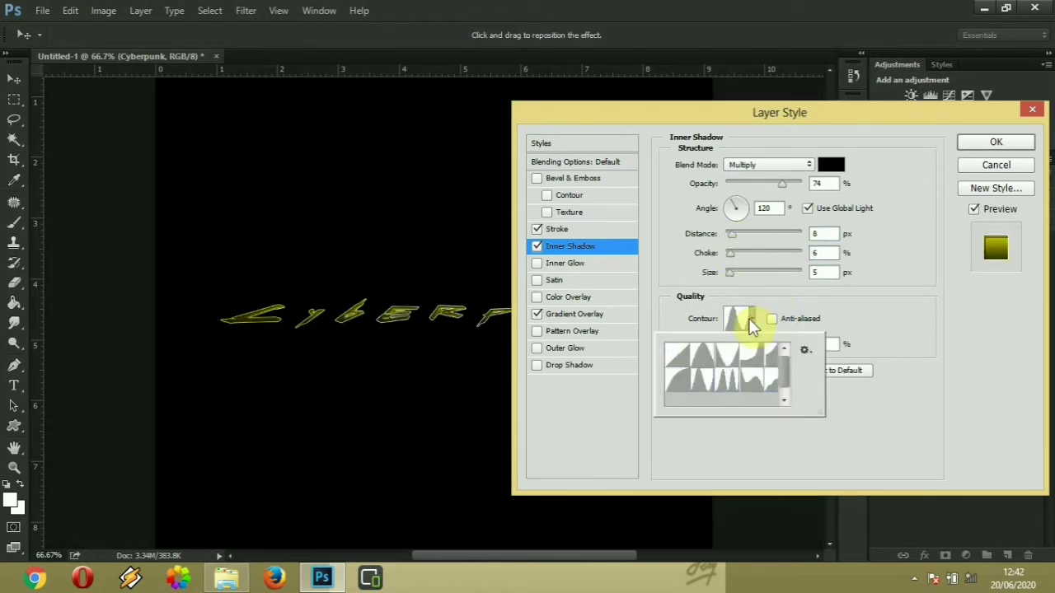
scroll(748, 318, down, 1)
scroll(748, 318, up, 1)
click(748, 318)
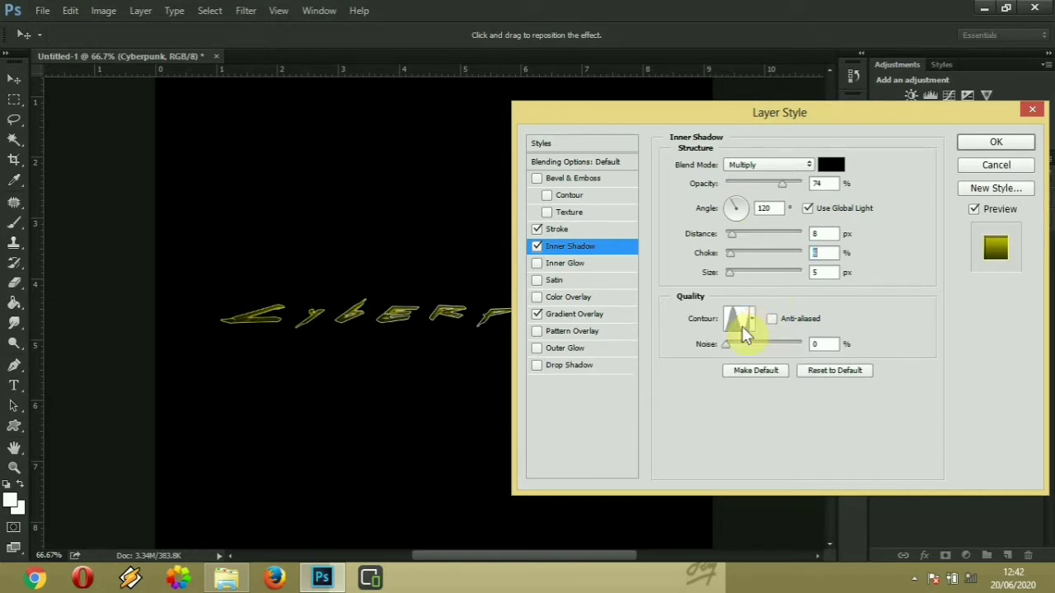
key(ctrl+plus)
drag(727, 344, 739, 345)
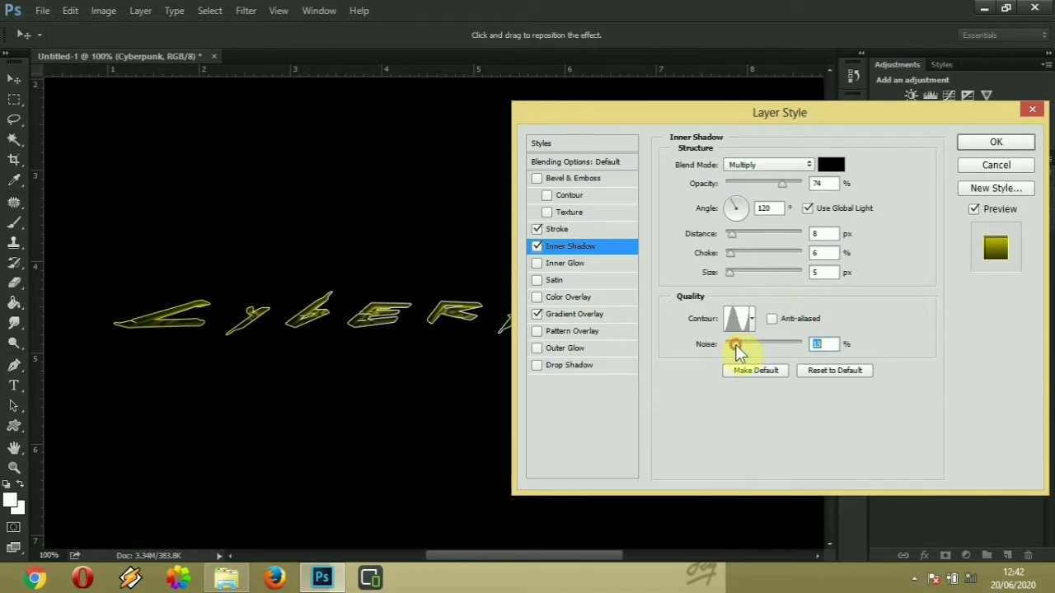
- Add an inner glow to the text and set its glow color to bright yellow
click(588, 263)
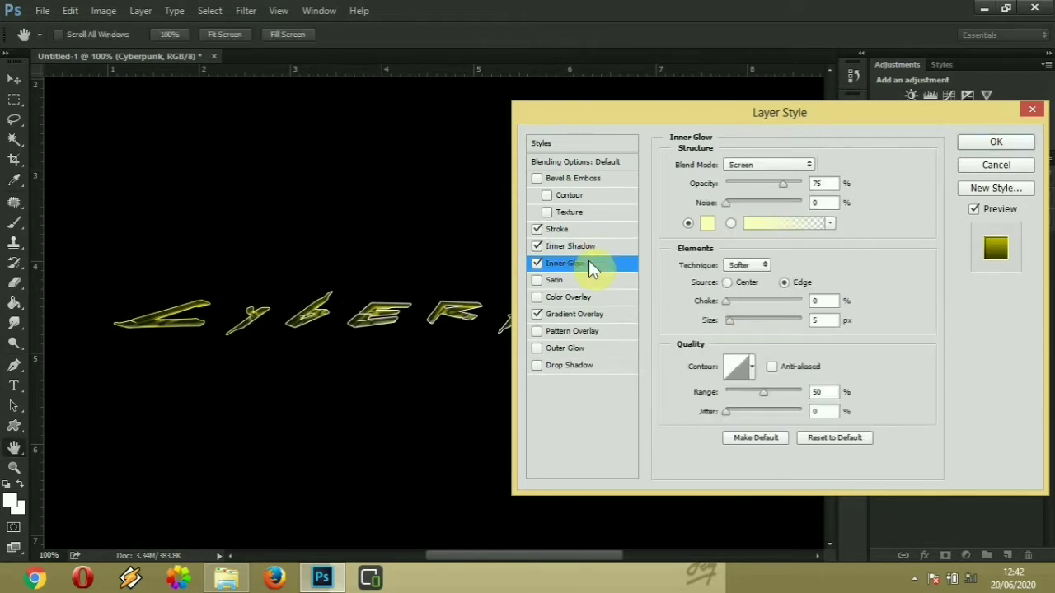
click(706, 222)
drag(662, 207, 730, 188)
click(840, 173)
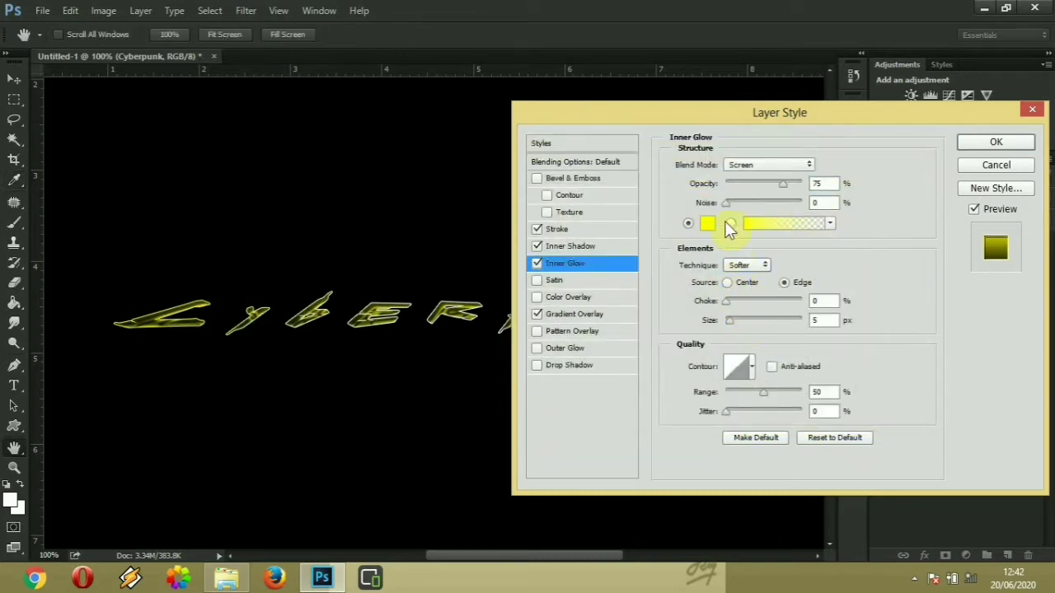
- Set the inner glow to 88% opacity, 14% choke and 9 px size, with Edge as the source
drag(783, 184, 791, 184)
click(735, 302)
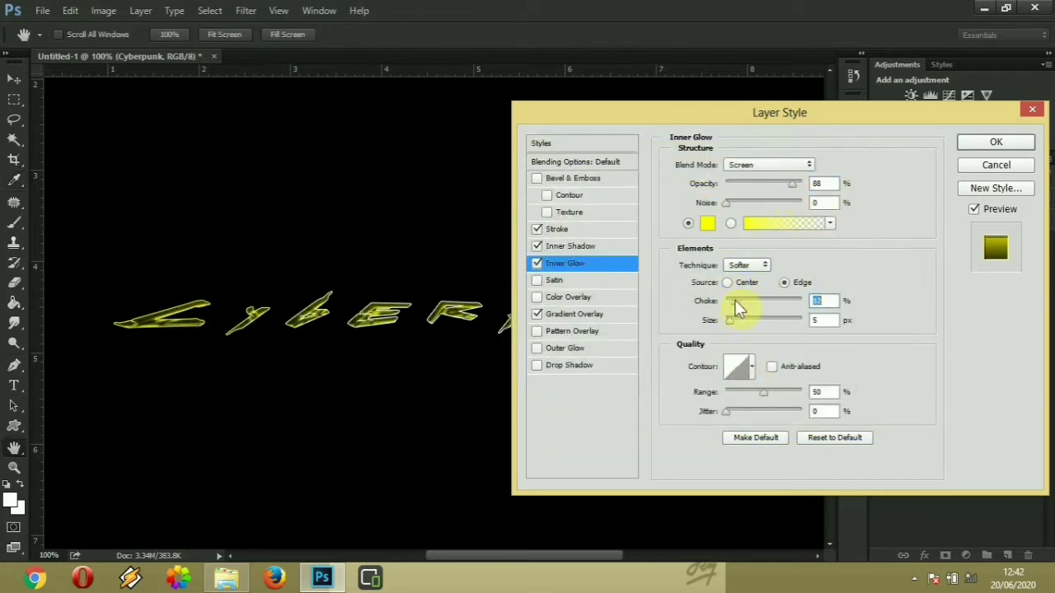
drag(730, 314, 733, 315)
click(726, 282)
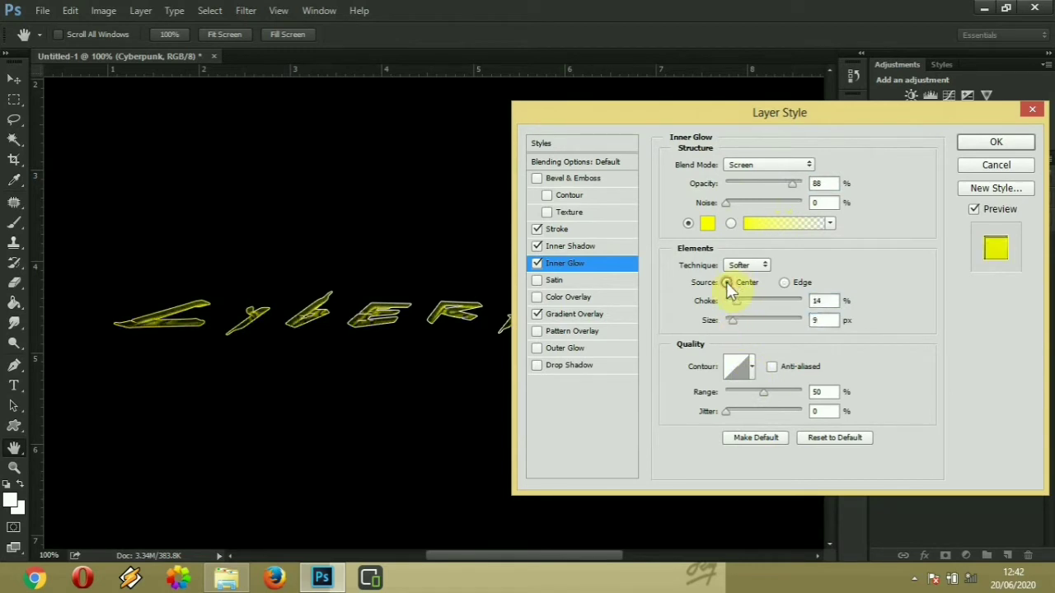
click(784, 282)
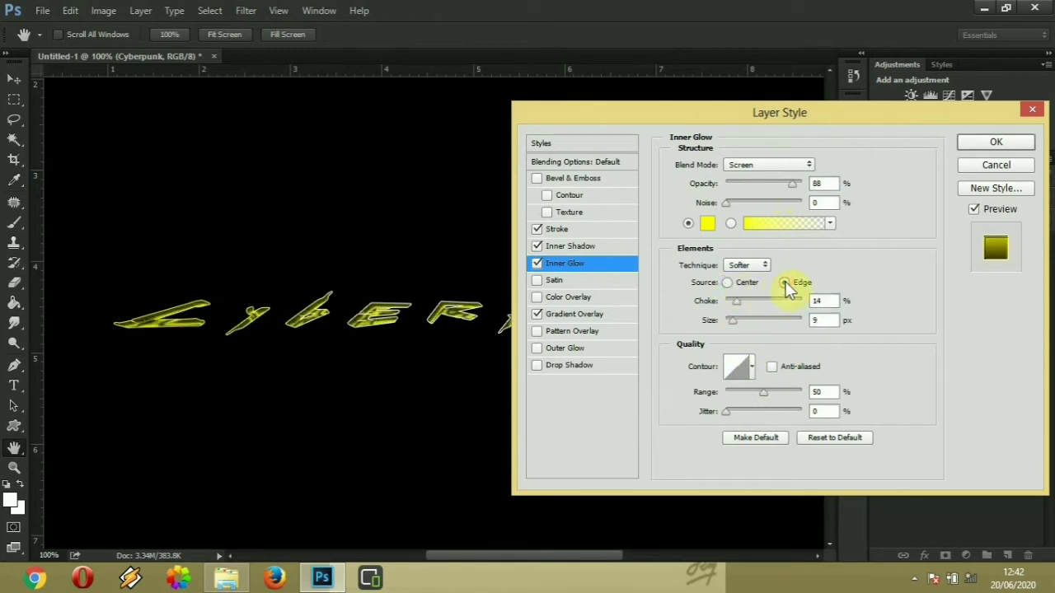
- Apply a peaked contour preset to the inner glow and slightly reduce its range
click(750, 366)
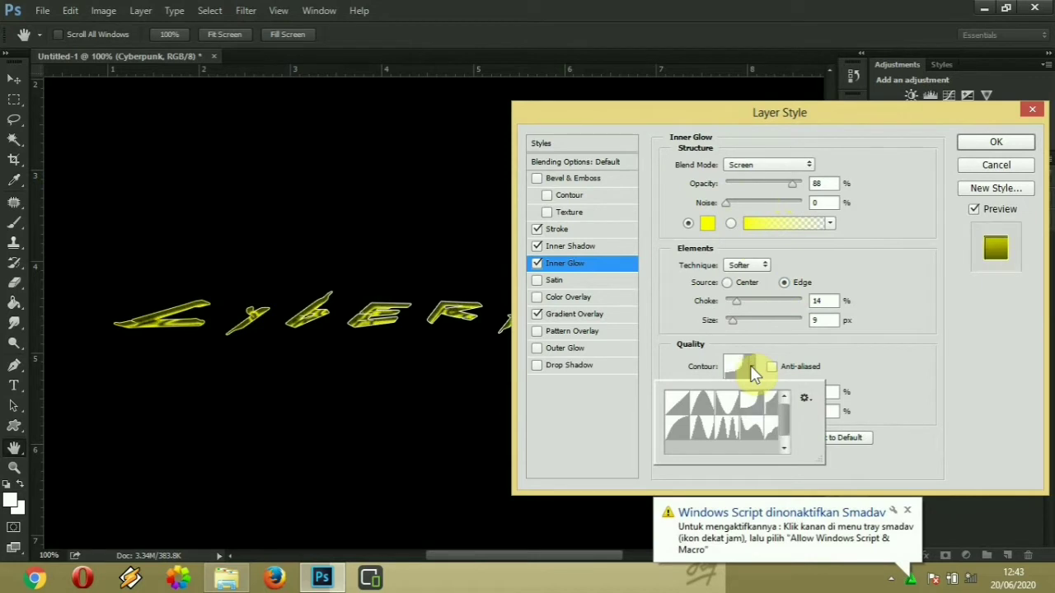
click(750, 365)
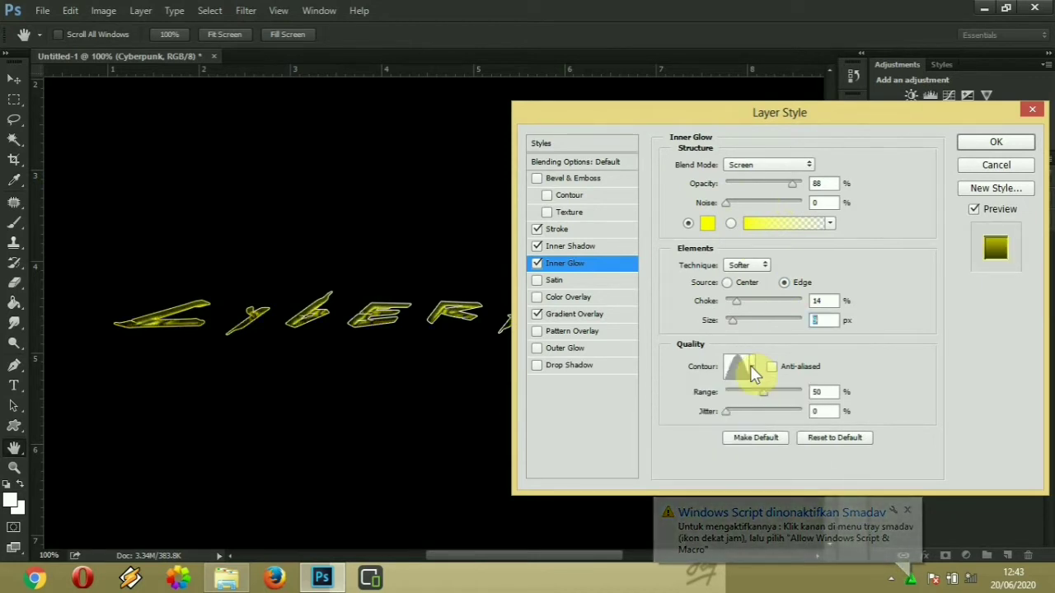
drag(767, 392, 757, 391)
click(725, 411)
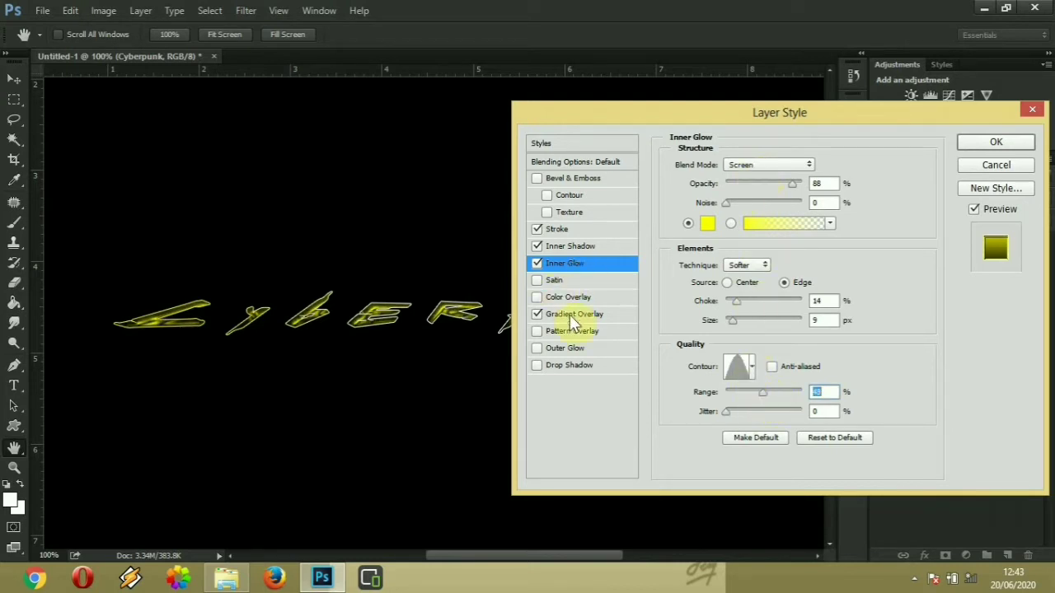
- Add an outer glow to the text and set its glow color to bright yellow #ffff69
click(580, 347)
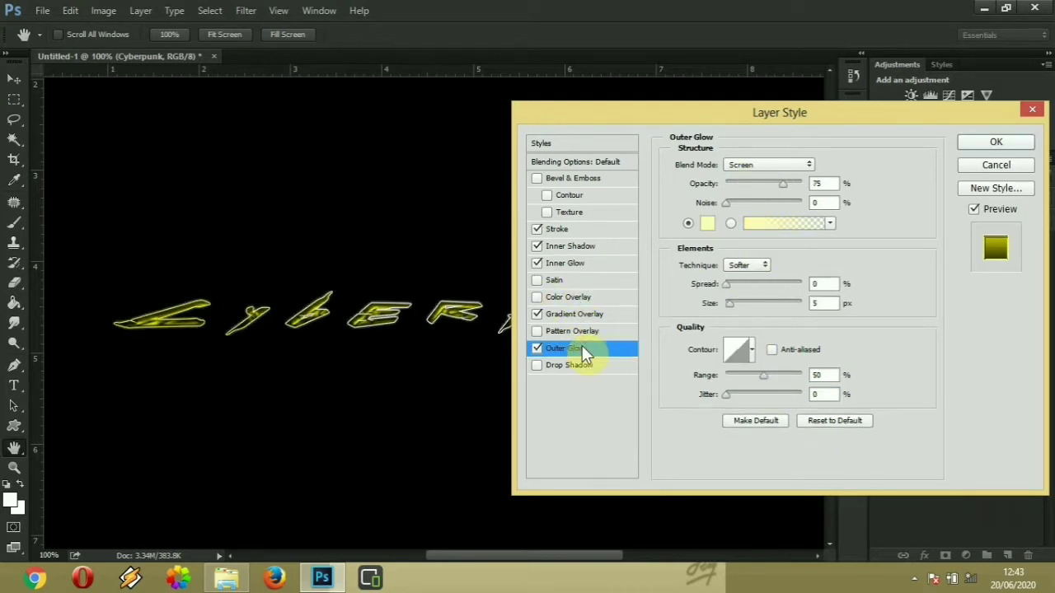
click(741, 266)
click(707, 223)
drag(661, 233, 632, 175)
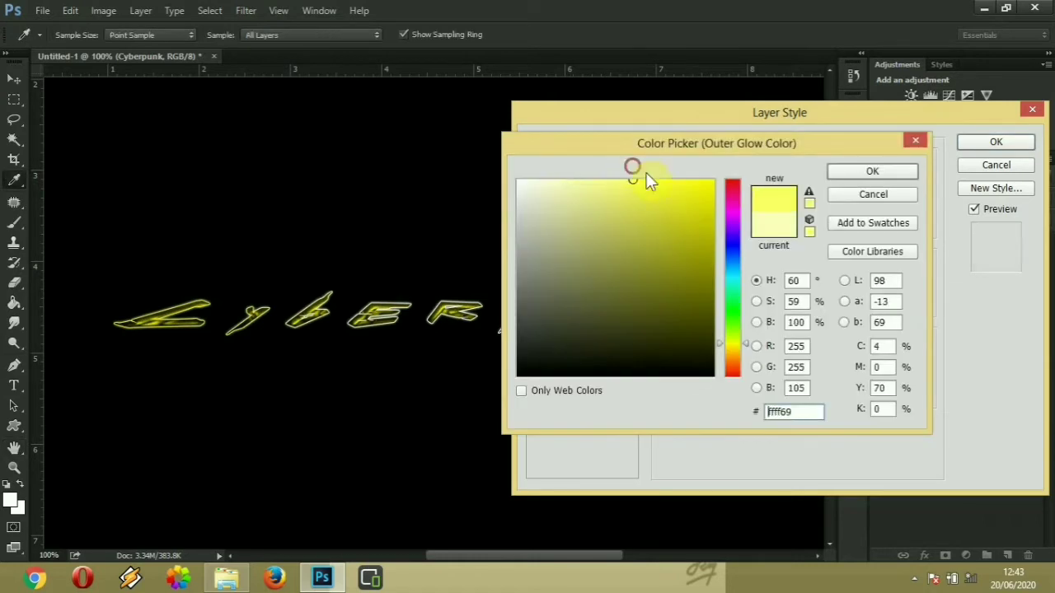
click(842, 175)
- Set the outer glow to 80% opacity and 17% spread, slightly increase its size, and apply the layer styles
drag(733, 282, 730, 300)
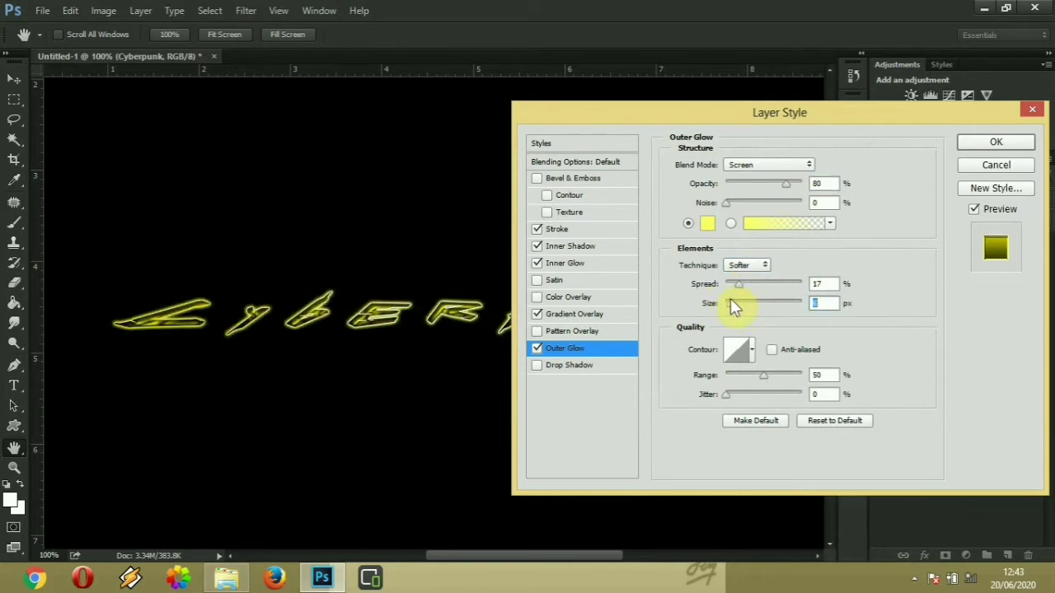
scroll(754, 165, down, 3)
key(Return)
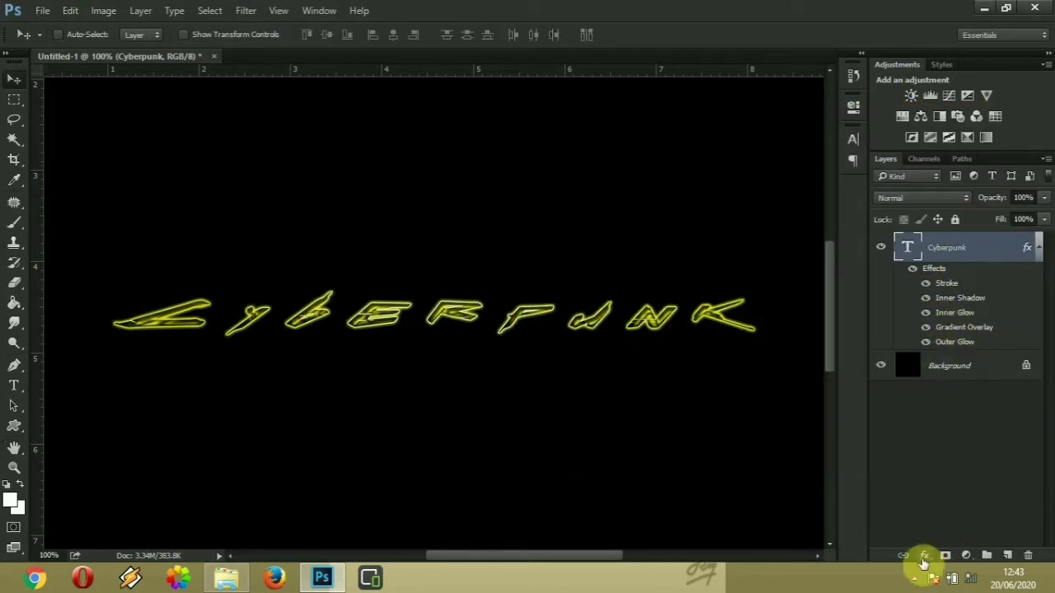
- Add a Bevel & Emboss effect to the Cyberpunk text layer and reduce its depth to 21%
click(924, 557)
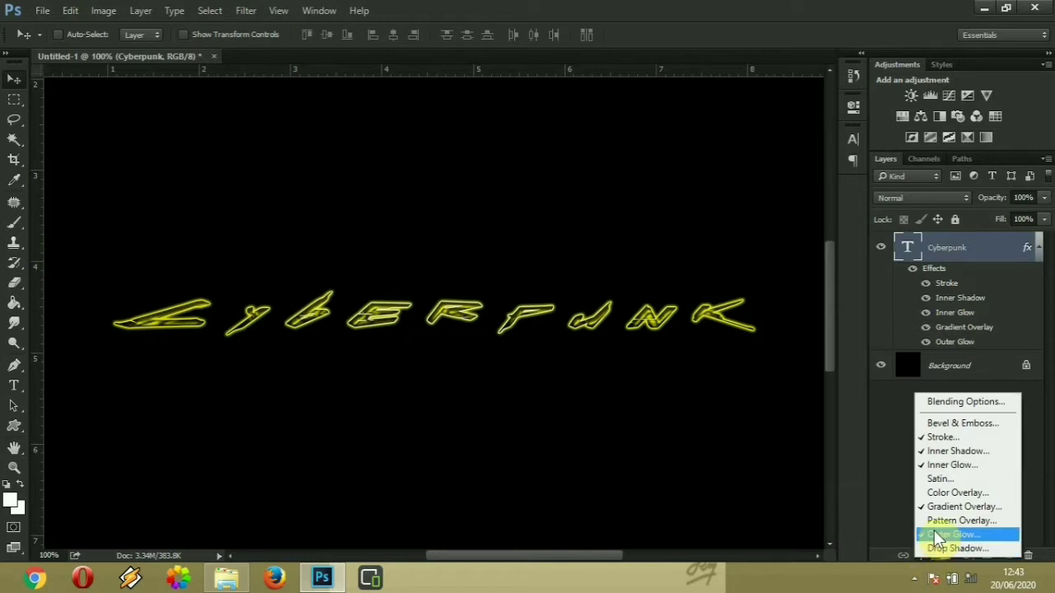
click(933, 425)
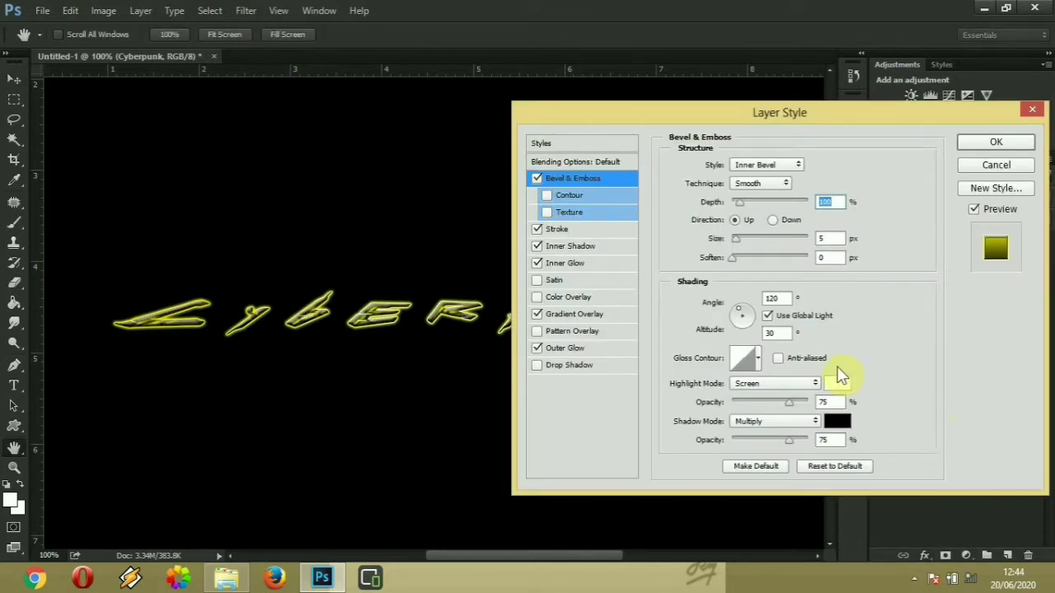
click(603, 229)
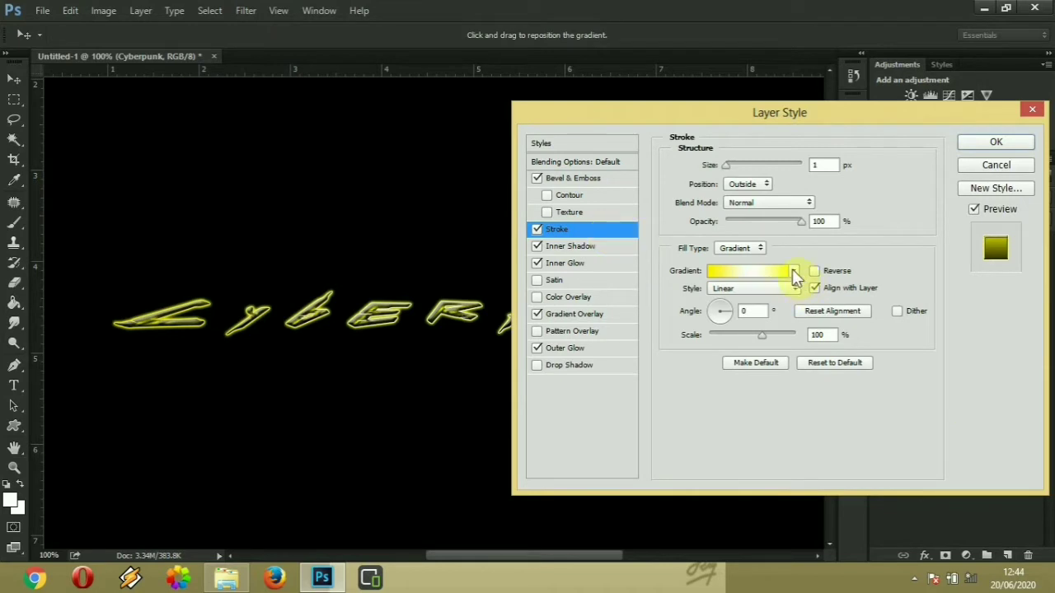
click(581, 179)
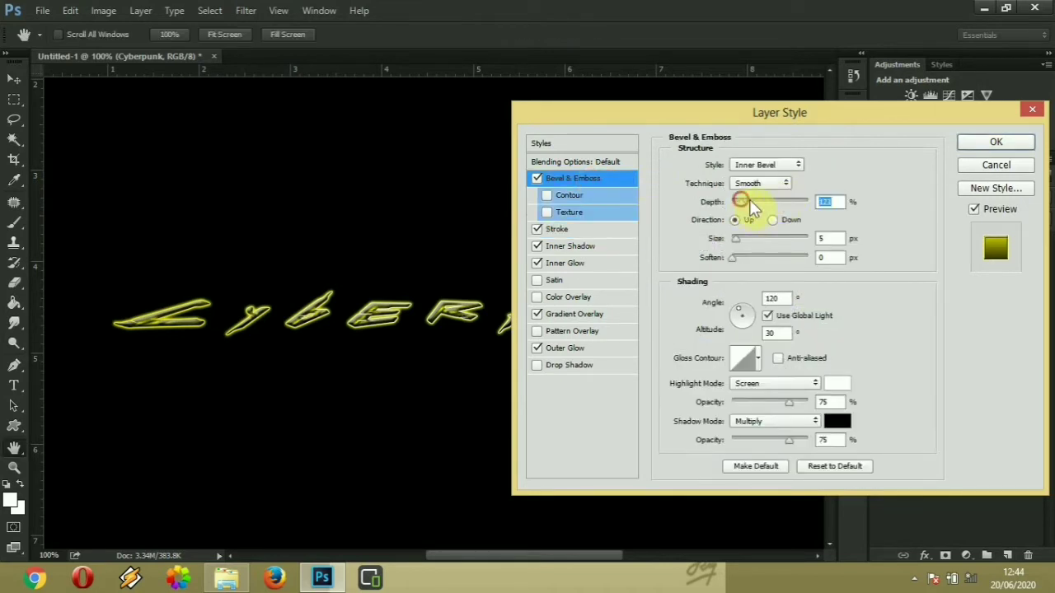
drag(750, 200, 735, 198)
- Try the Outer Bevel and Emboss styles on the text, ending on Outer Bevel
click(750, 164)
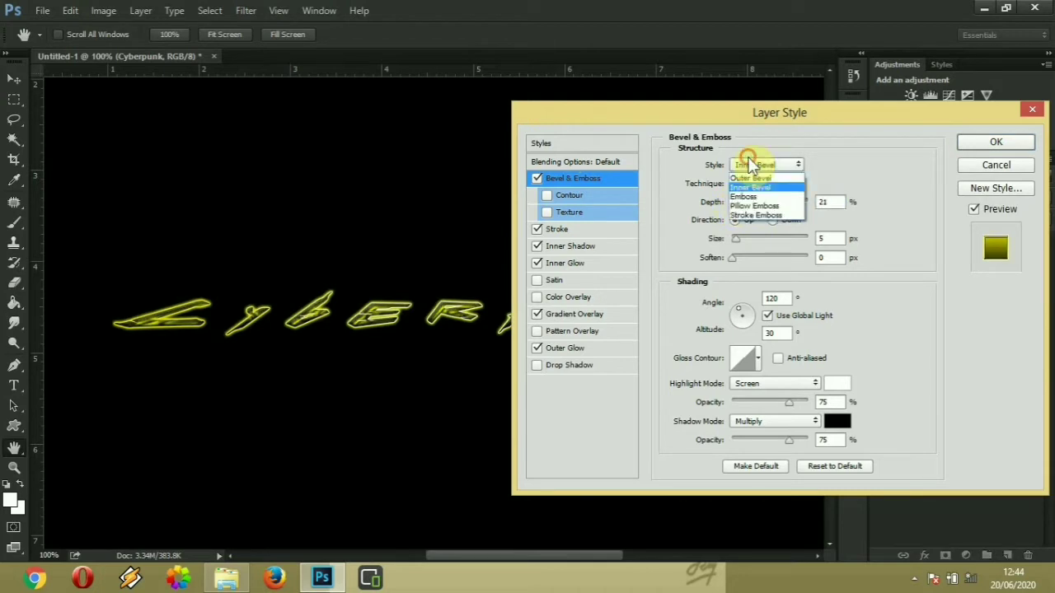
click(750, 178)
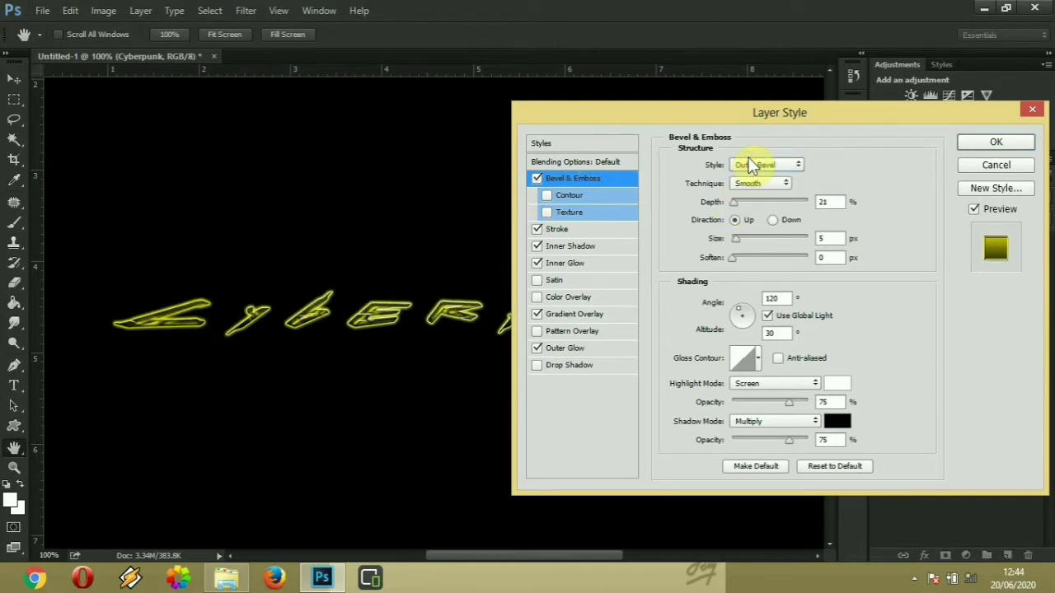
scroll(749, 165, down, 1)
scroll(750, 165, up, 1)
scroll(749, 165, down, 2)
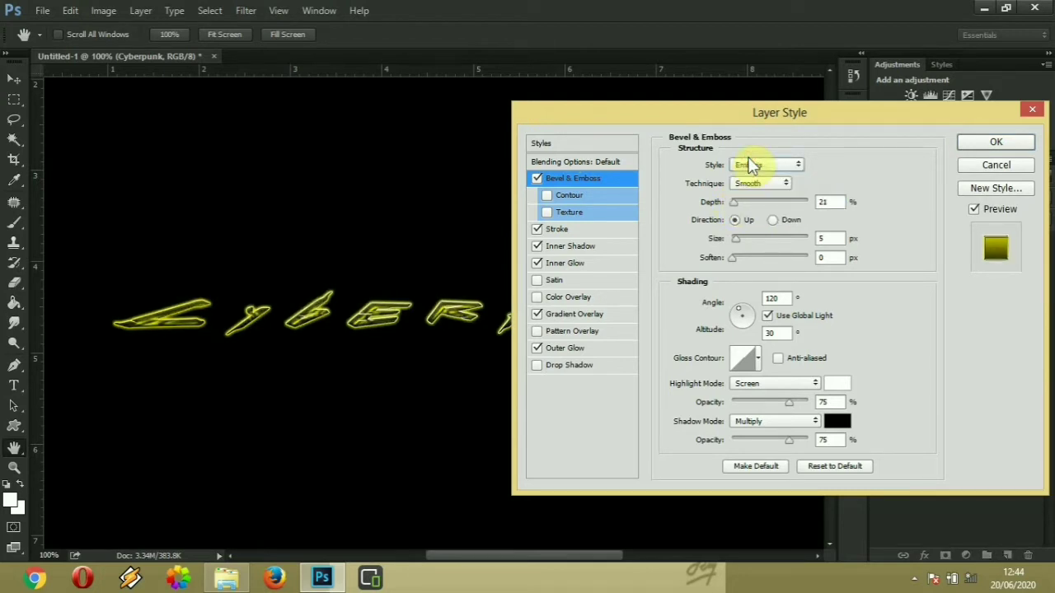
scroll(750, 165, up, 2)
- Set the bevel technique to Chisel Hard and its depth to 103%
click(758, 183)
scroll(760, 191, down, 2)
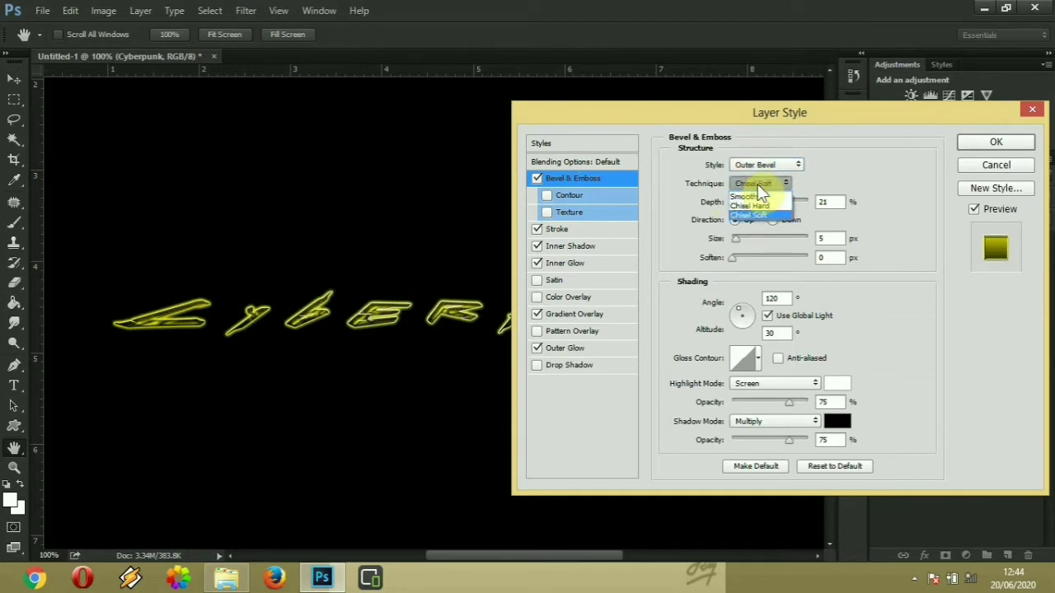
scroll(759, 191, up, 1)
click(758, 186)
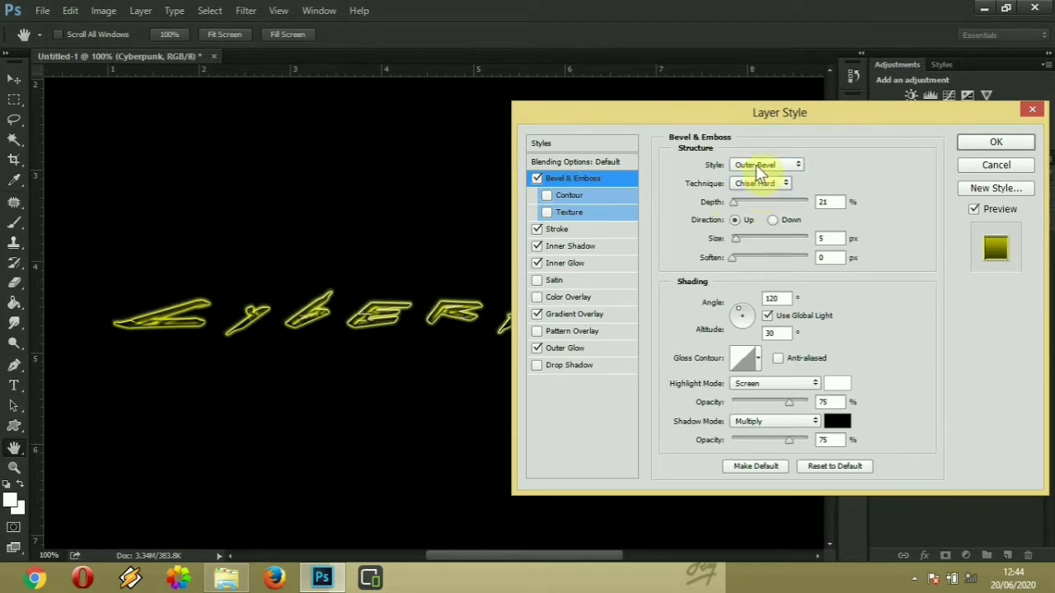
drag(732, 202, 738, 200)
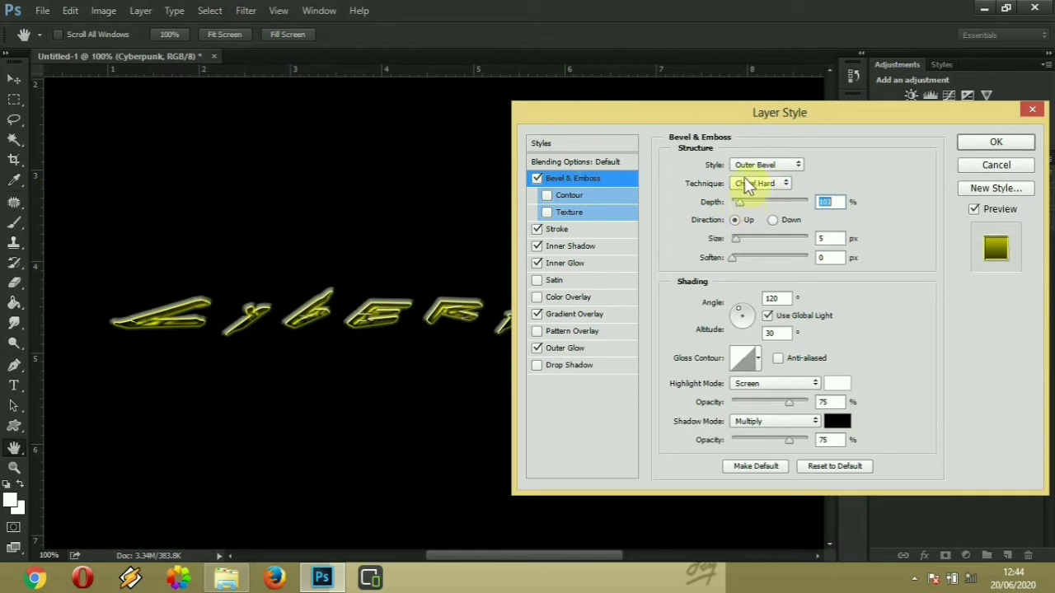
- Compare the Inner Bevel and Outer Bevel styles, then try the Down direction and return it to Up
click(752, 165)
click(745, 184)
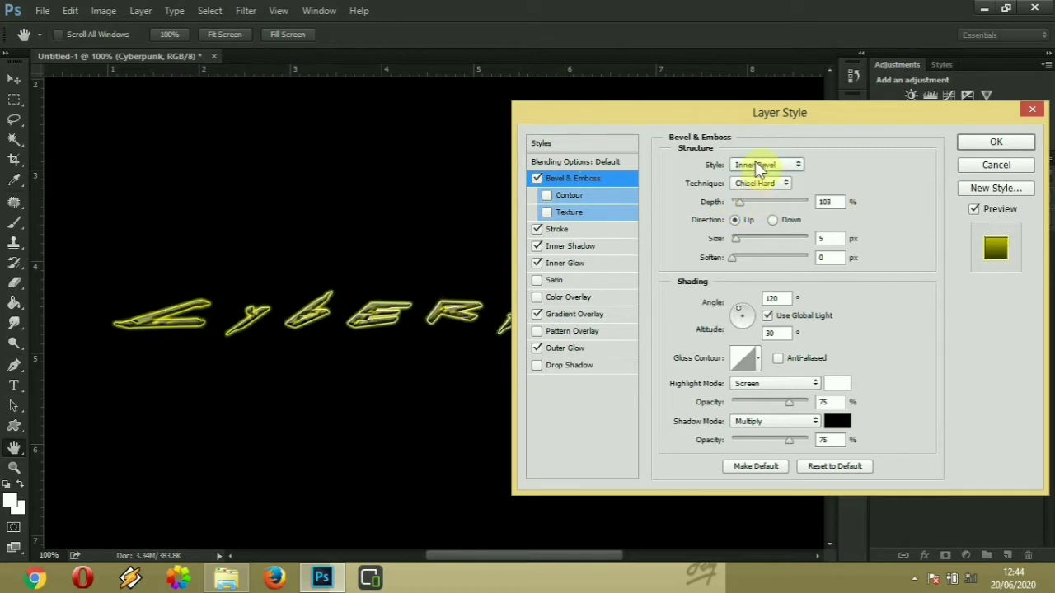
click(754, 165)
click(758, 176)
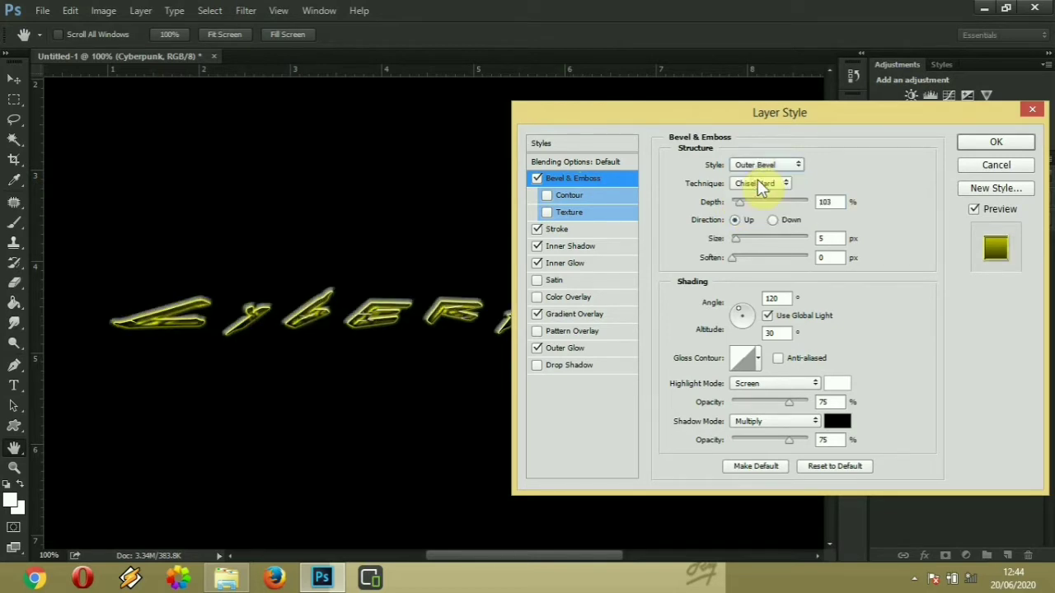
click(772, 223)
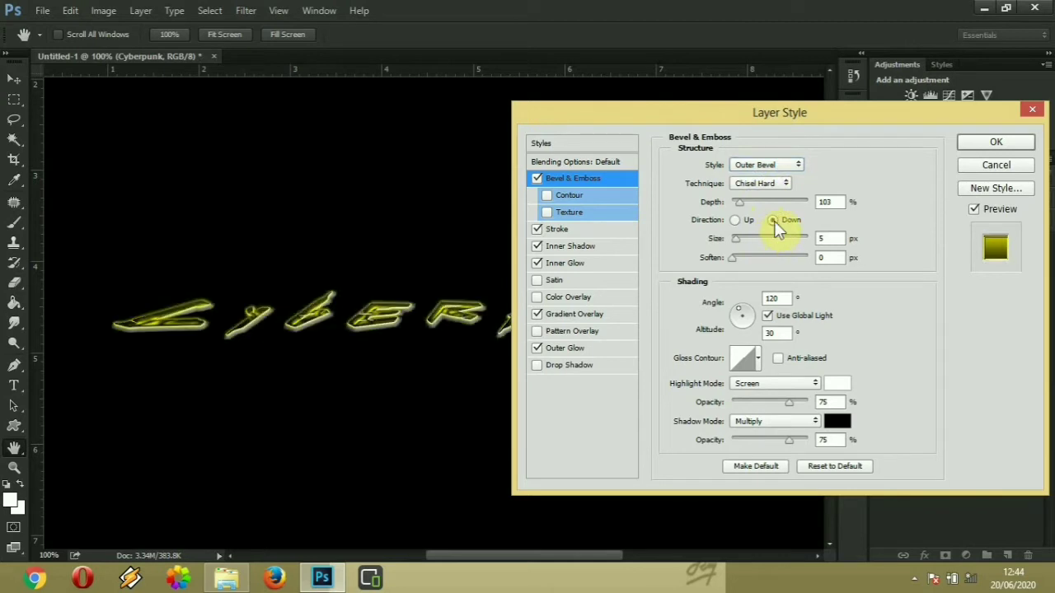
click(734, 222)
- Set the bevel size to 7 px with soften at 0 px
key(ctrl+minus)
key(ctrl+minus)
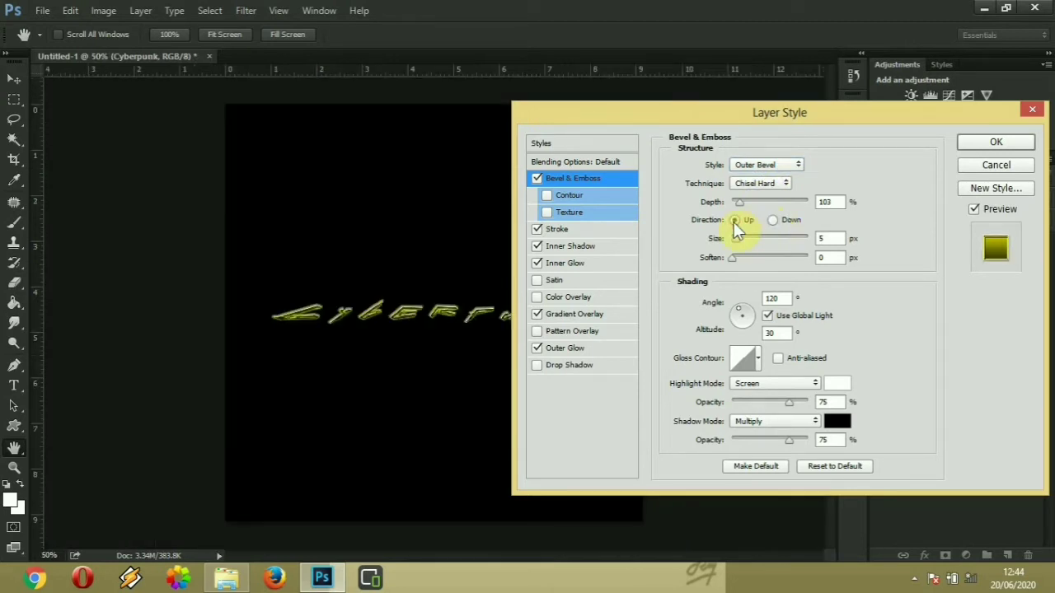
click(739, 240)
text(7)
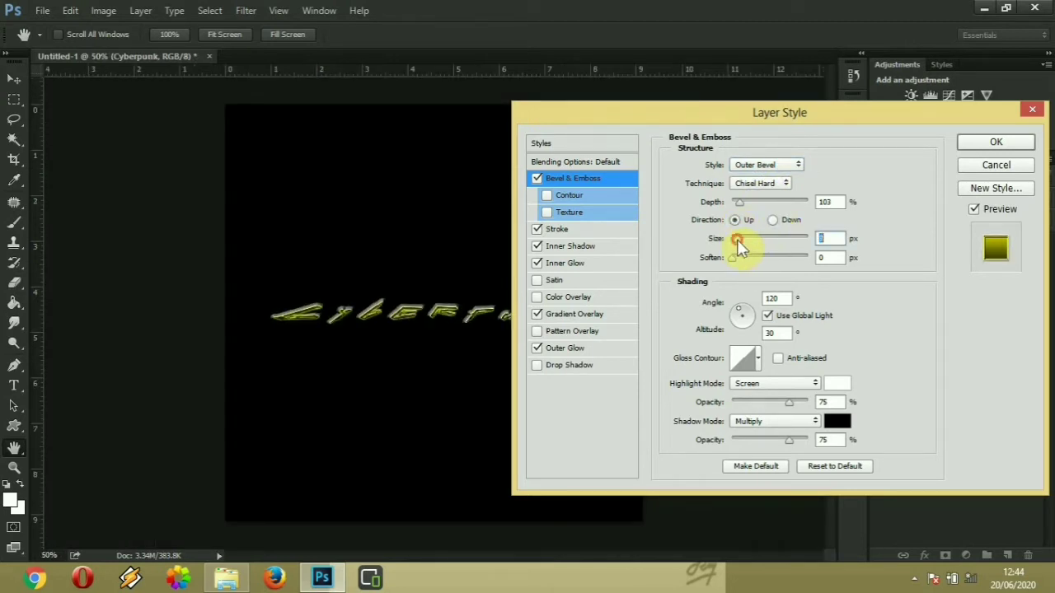
key(ctrl+plus)
click(732, 257)
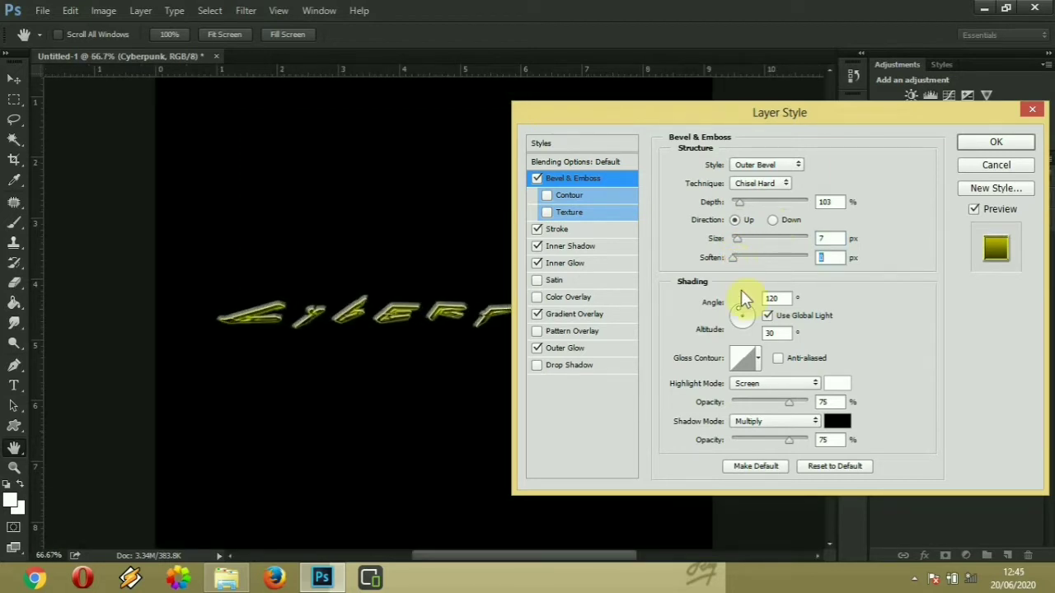
- Try successive gloss contour presets on the bevel, ending on a double-peaked one
click(758, 356)
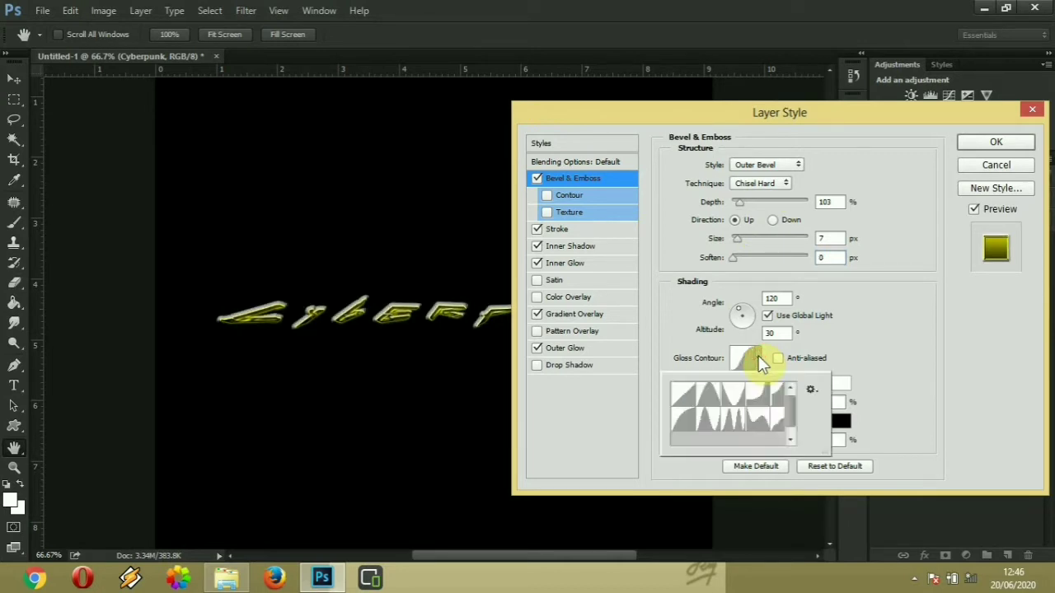
key(Right)
key(Right)
key(Right)
key(Right)
key(Right)
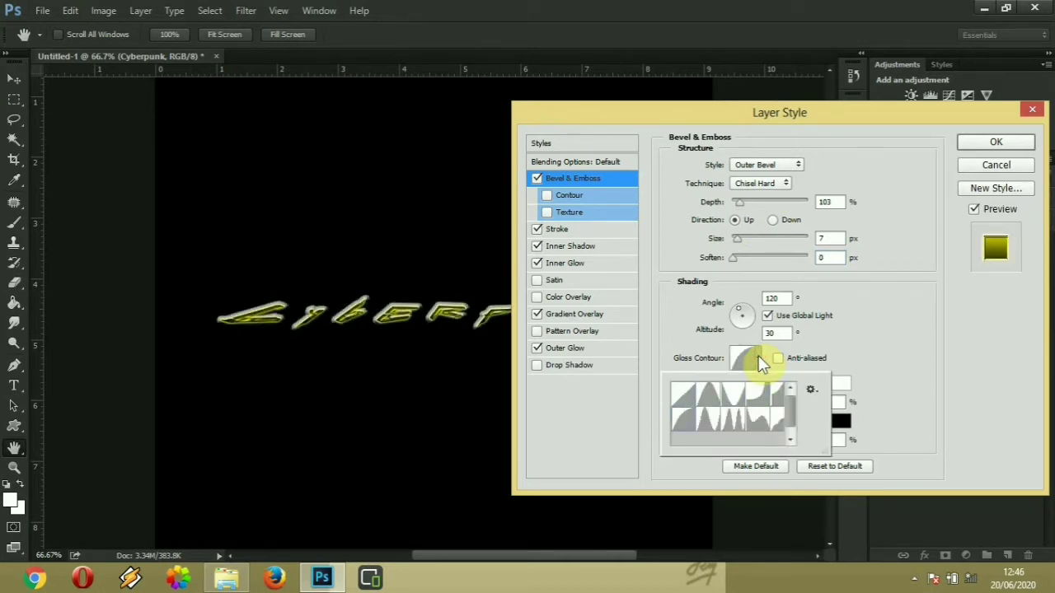
key(Right)
key(Right)
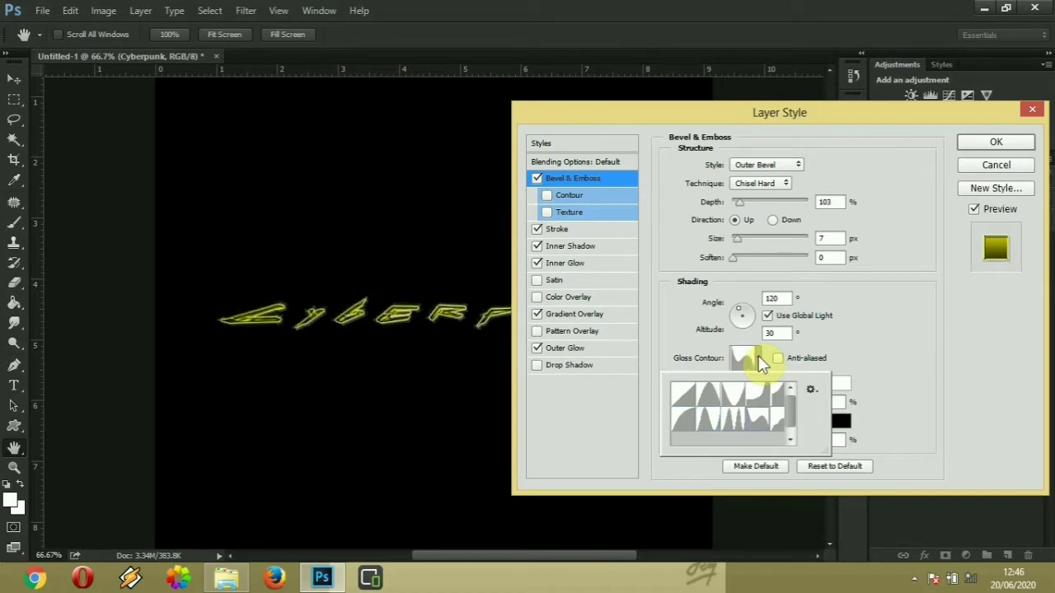
key(Right)
key(Right)
key(Right)
key(Right)
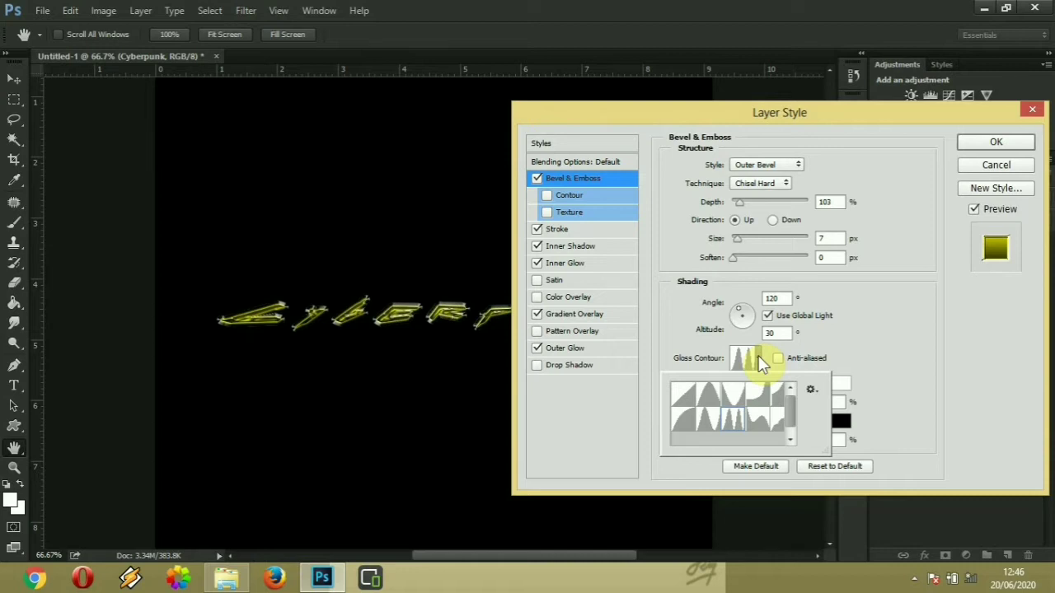
click(759, 362)
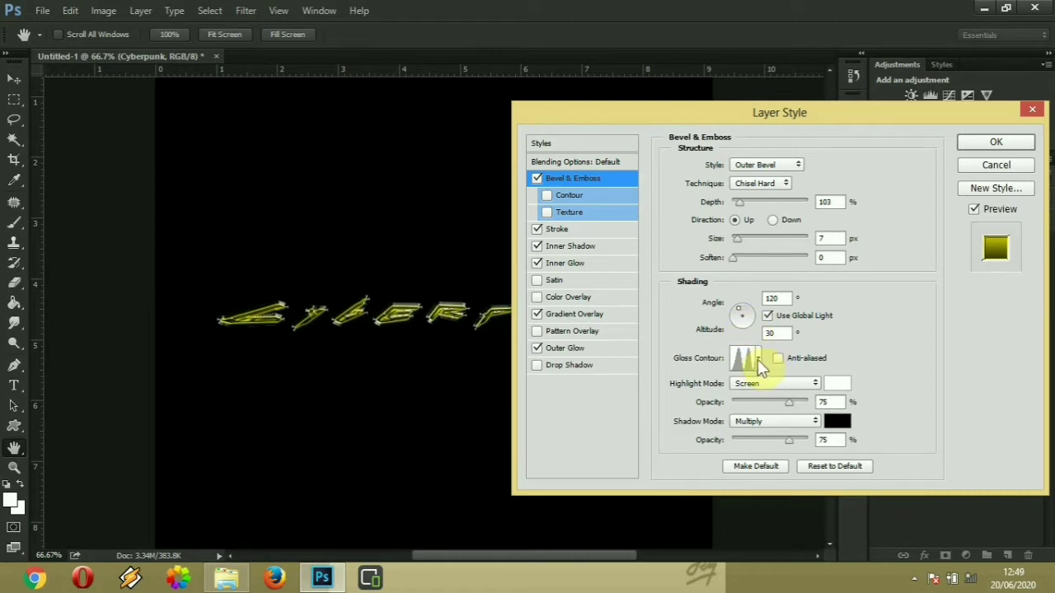
- Set the bevel's gloss contour to a single-peaked preset
click(757, 359)
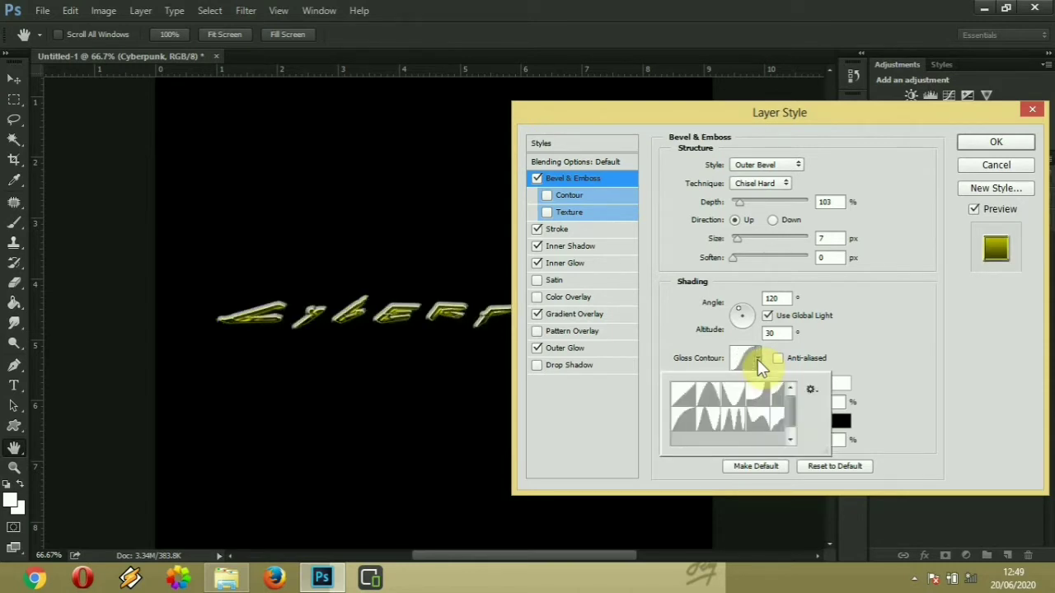
key(Right)
key(Right)
key(Right)
key(Right)
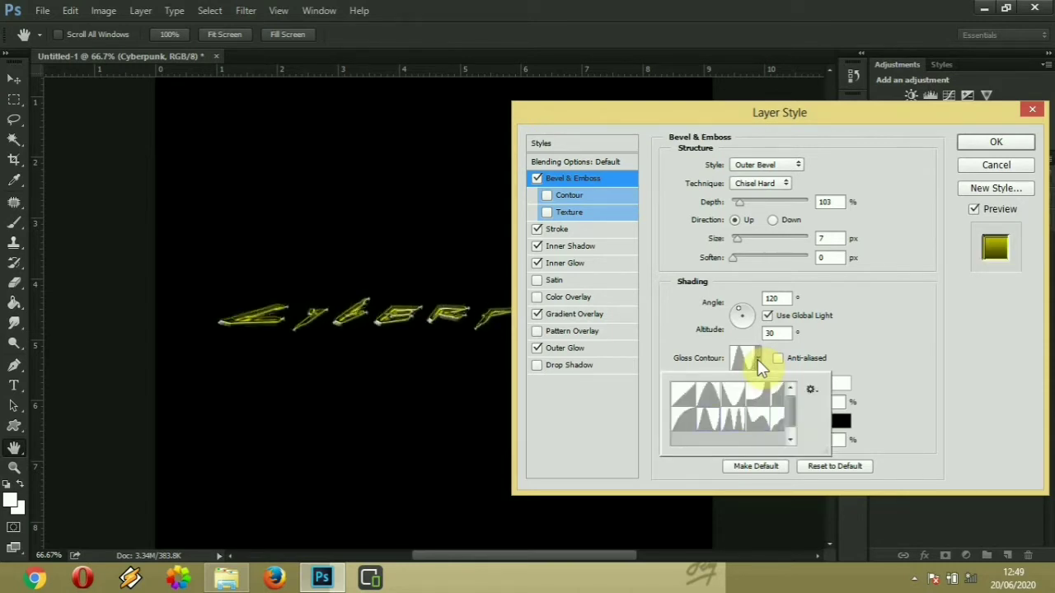
key(Return)
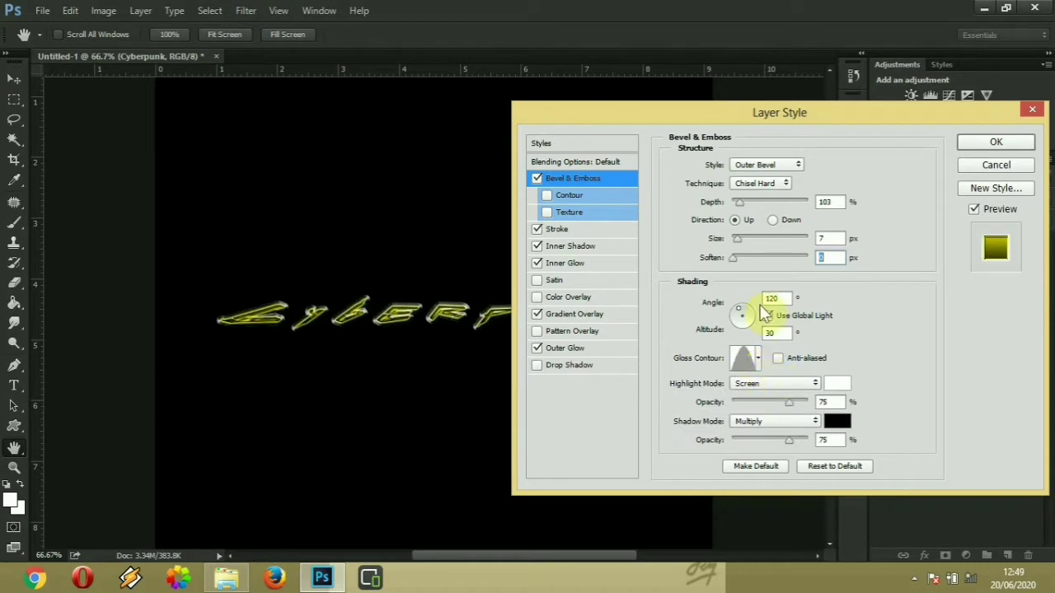
- Compare the Down and Up bevel directions, keep Up, and set the bevel style to Inner Bevel
click(773, 220)
click(734, 220)
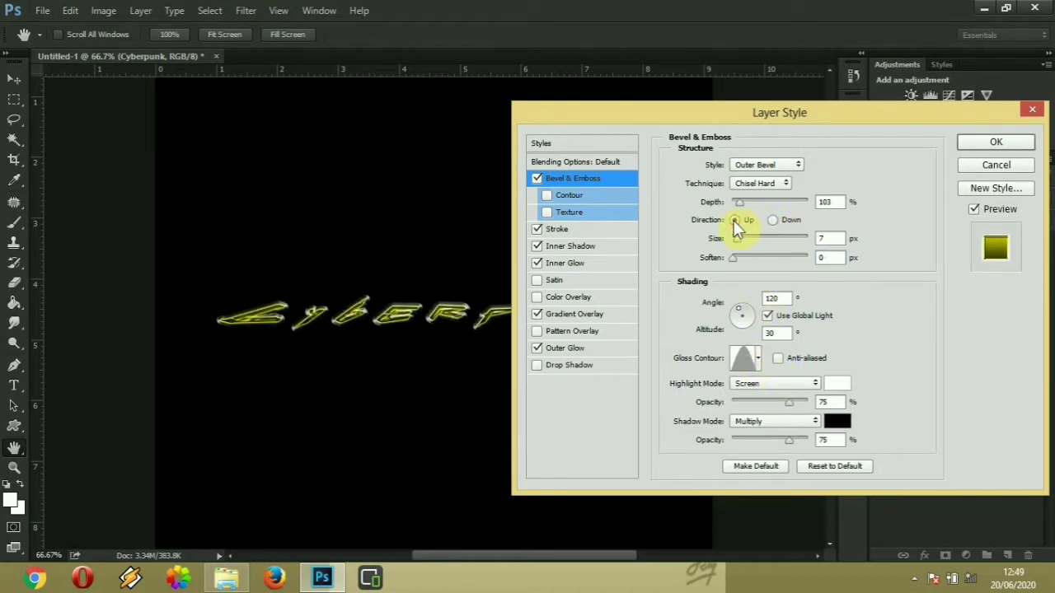
click(758, 165)
click(756, 188)
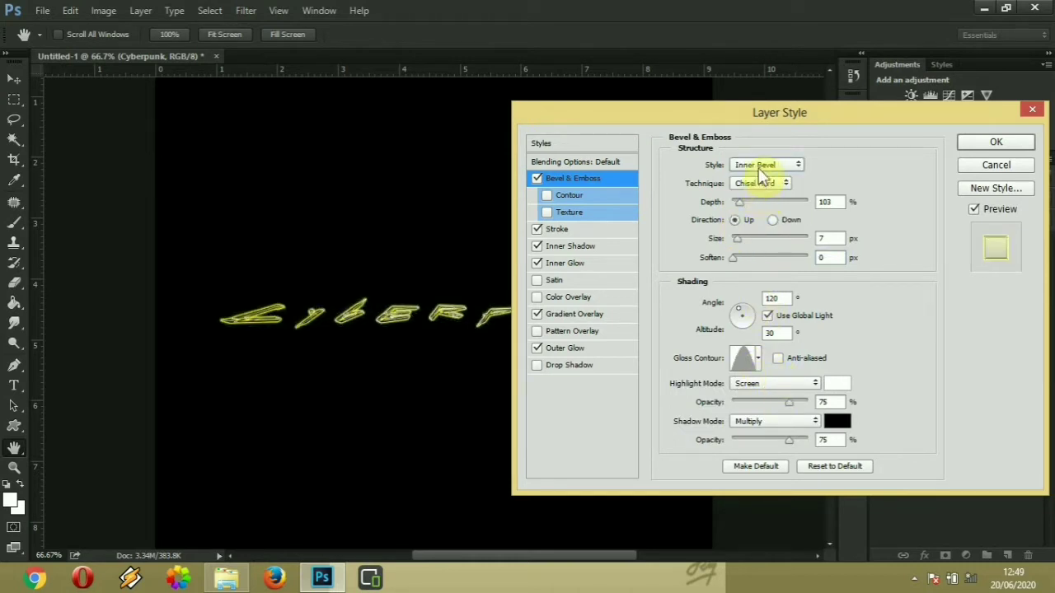
- Try the emboss styles through Stroke Emboss on the text and return to Inner Bevel
click(758, 166)
key(Down)
key(Down)
key(Return)
key(Down)
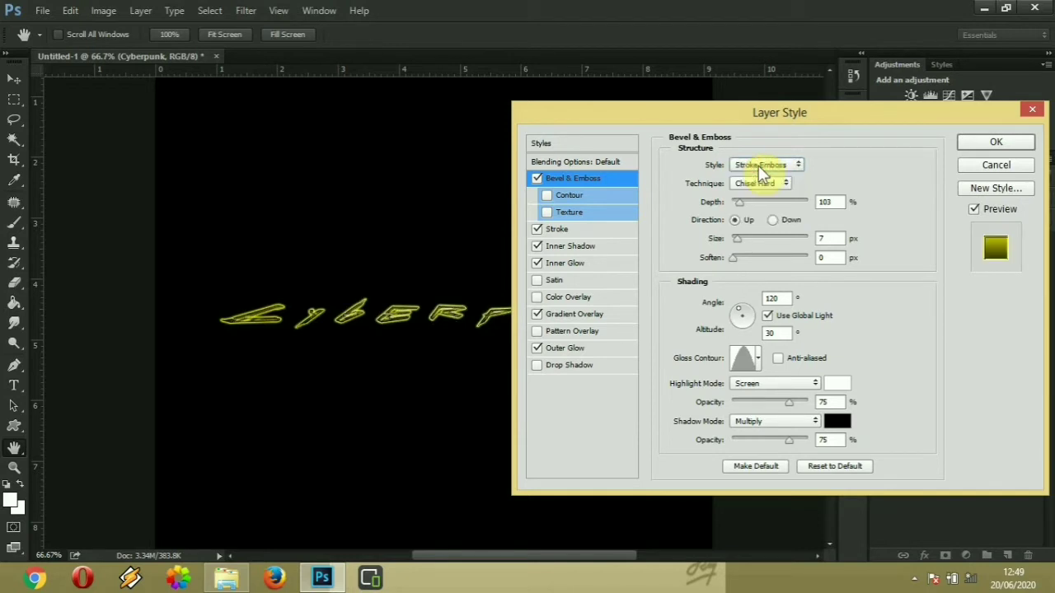
key(Up)
key(Up)
key(Up)
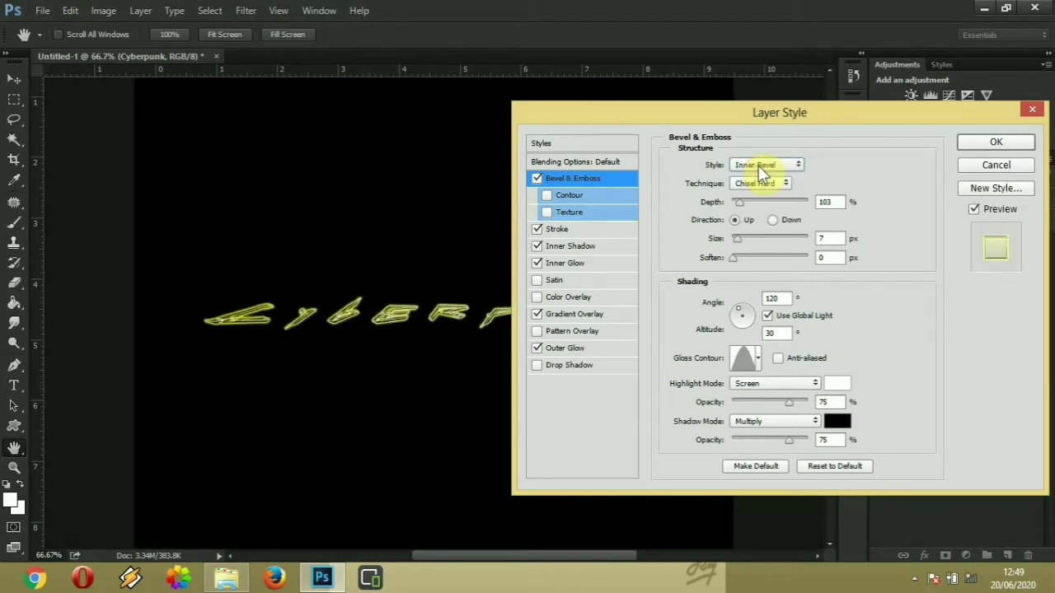
- Apply the layer styles and duplicate the Cyberpunk text layer
key(ctrl+plus)
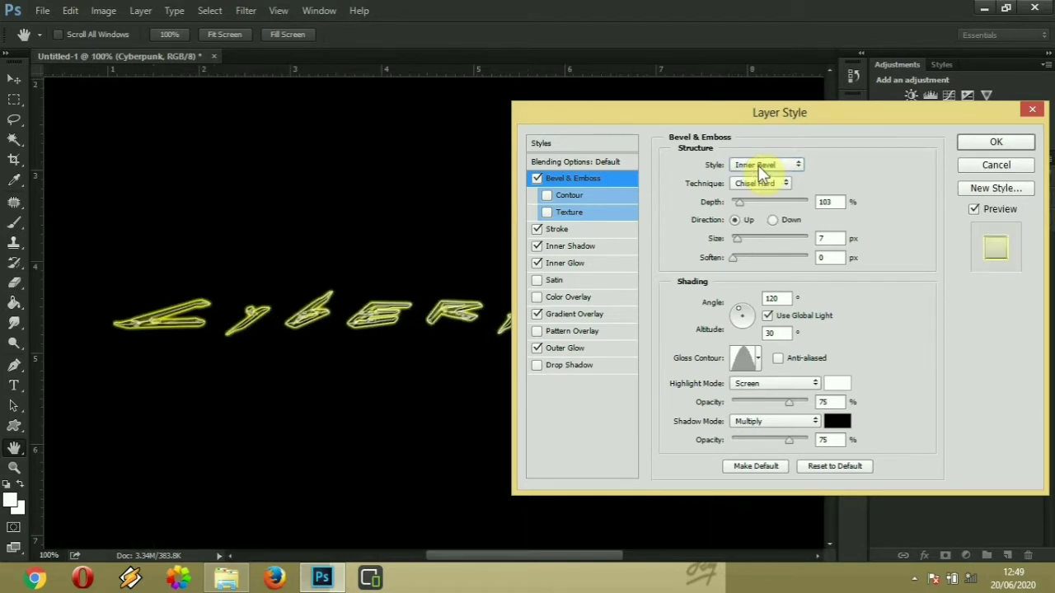
key(Return)
key(v)
key(ctrl+minus)
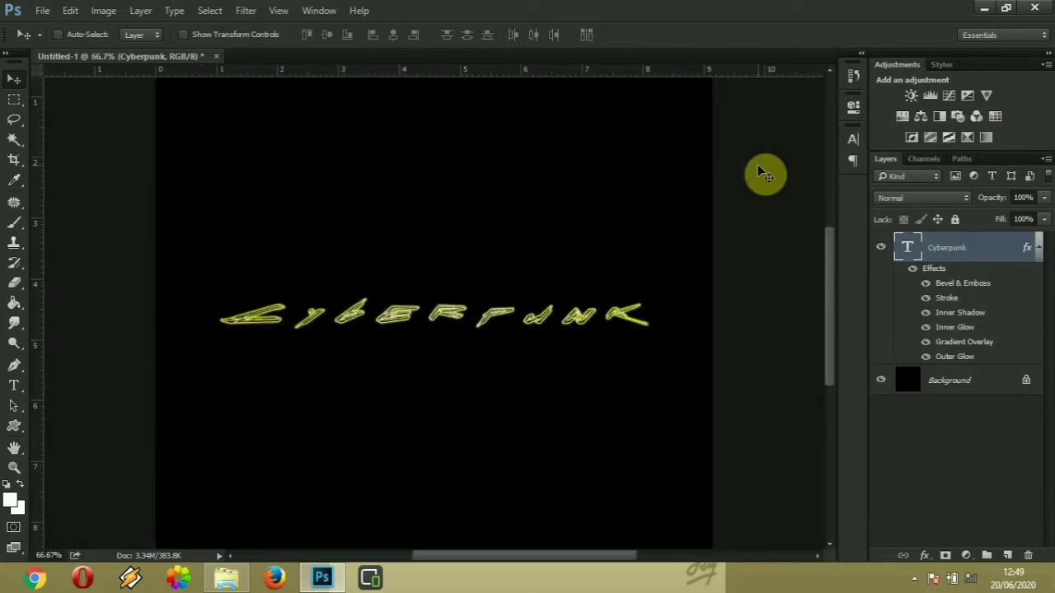
key(ctrl+j)
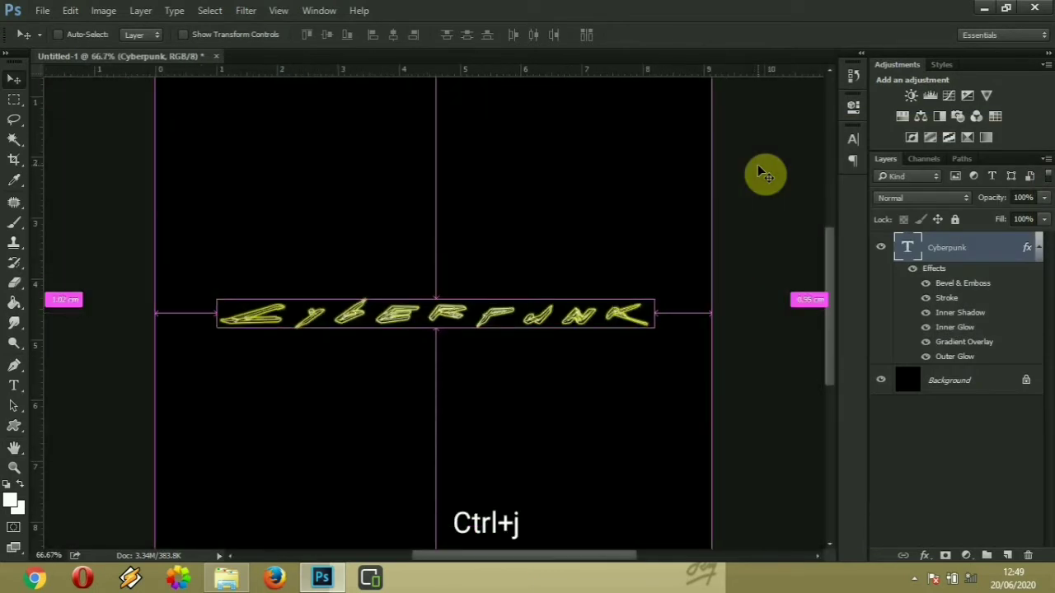
- Move the duplicated text layer beneath the original Cyberpunk layer
mouse_move(970, 258)
mouse_down()
mouse_move(981, 365)
mouse_move(977, 496)
mouse_up()
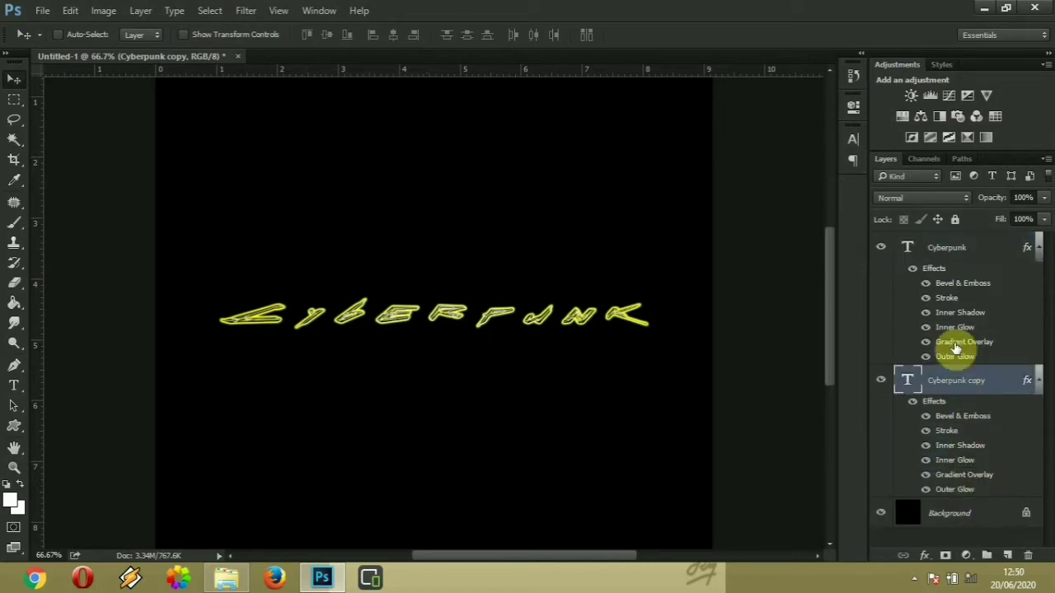
click(941, 246)
double_click(948, 298)
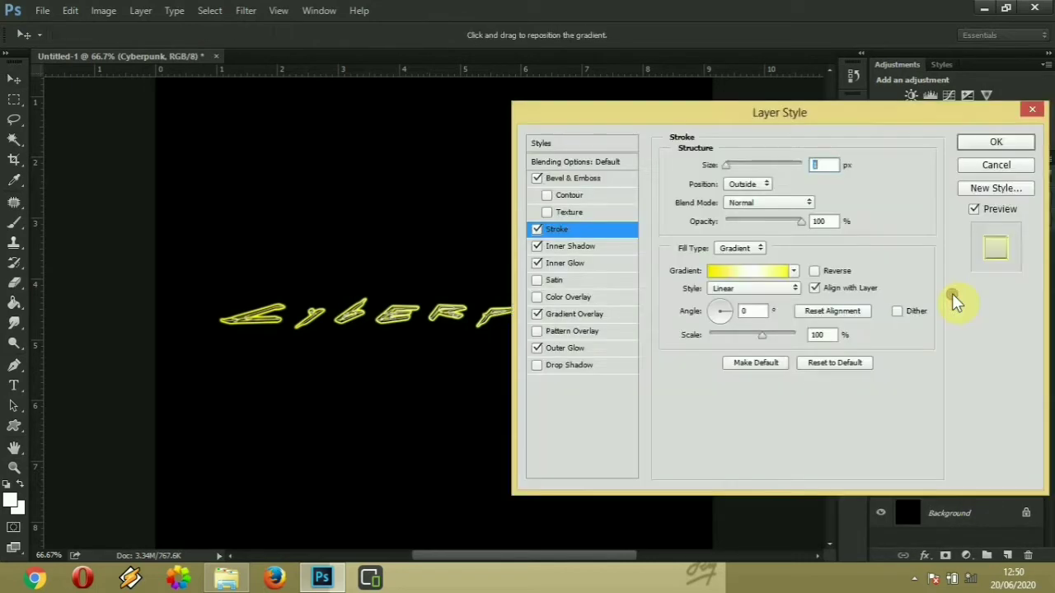
click(756, 272)
click(801, 367)
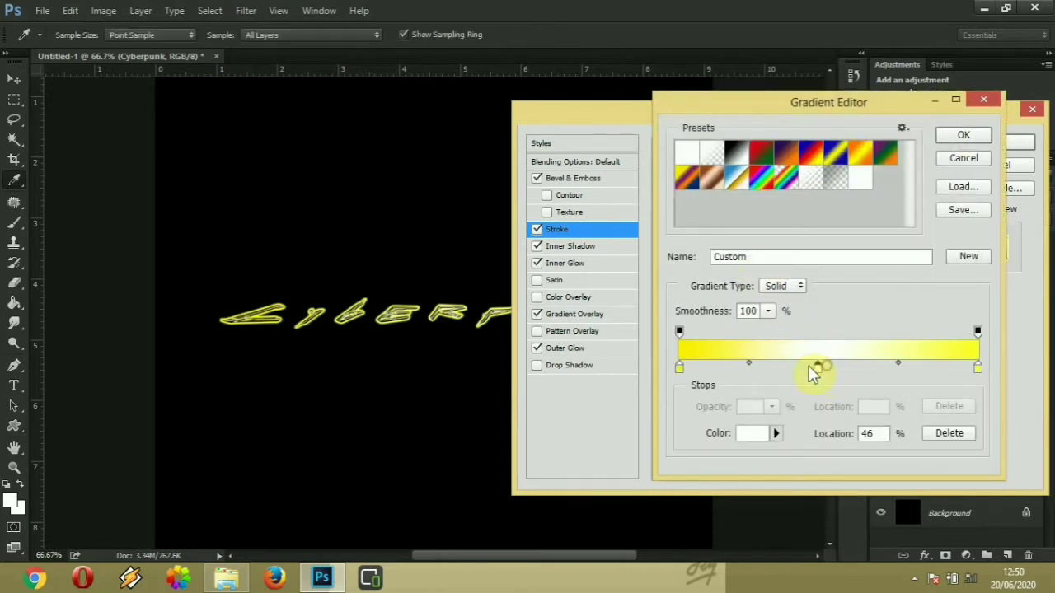
drag(804, 369, 831, 375)
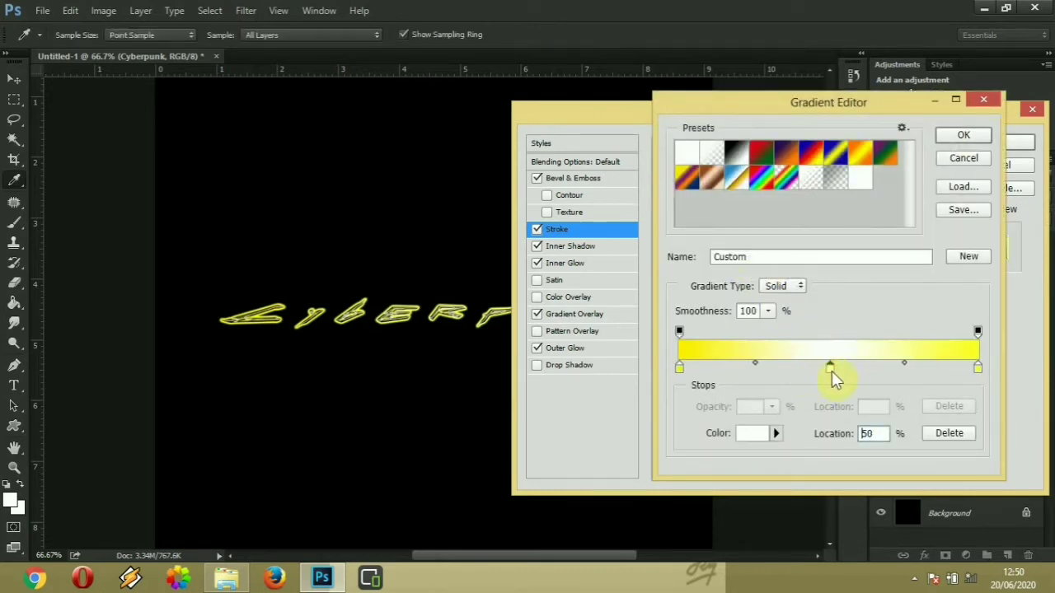
click(743, 188)
click(939, 159)
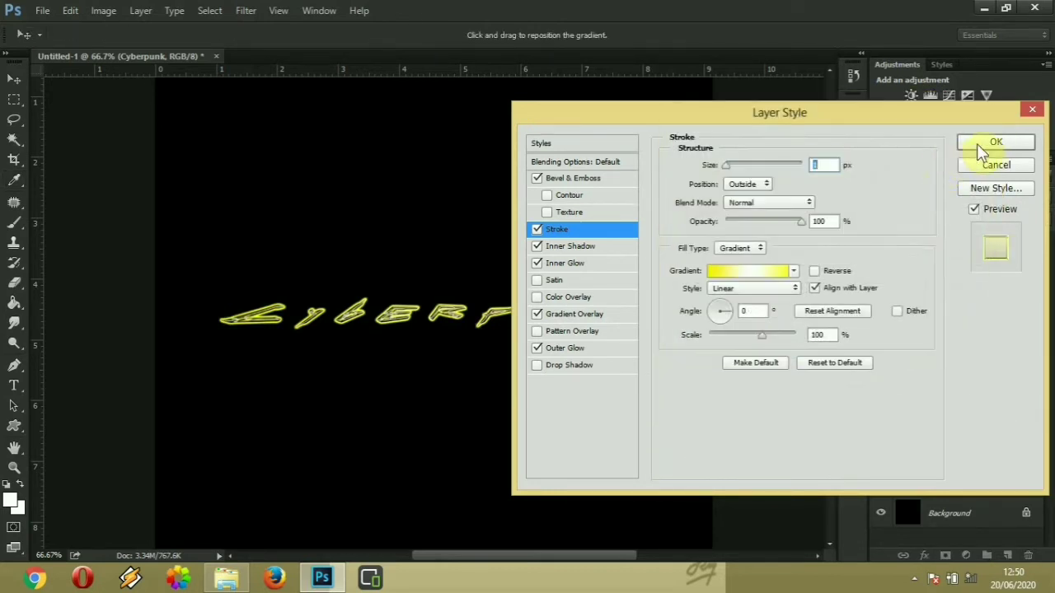
click(981, 144)
- Turn off all the existing layer effects on the Cyberpunk copy layer, from Bevel & Emboss through Outer Glow
click(921, 380)
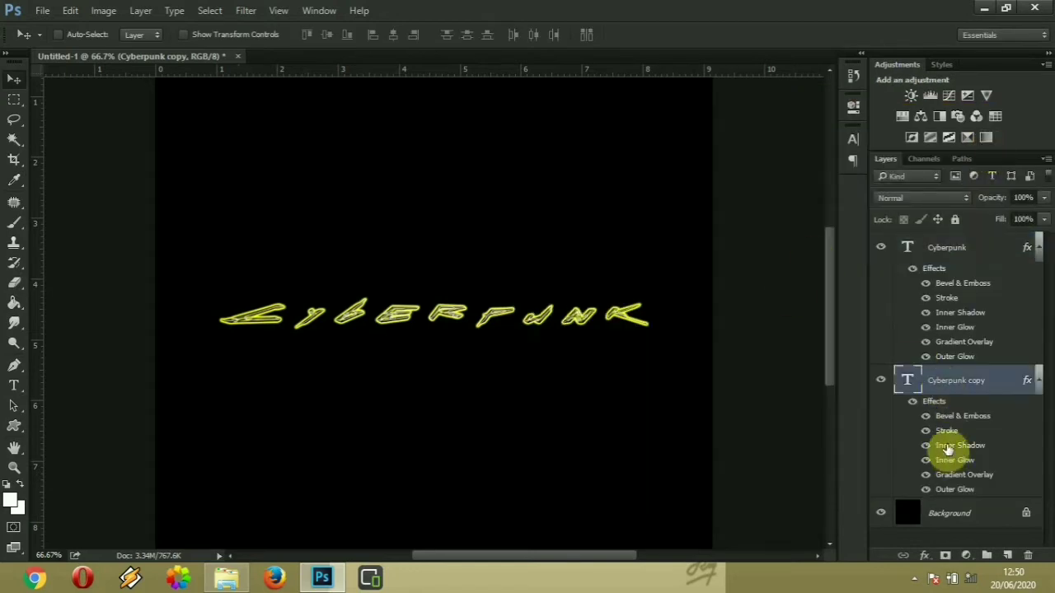
click(923, 556)
click(962, 401)
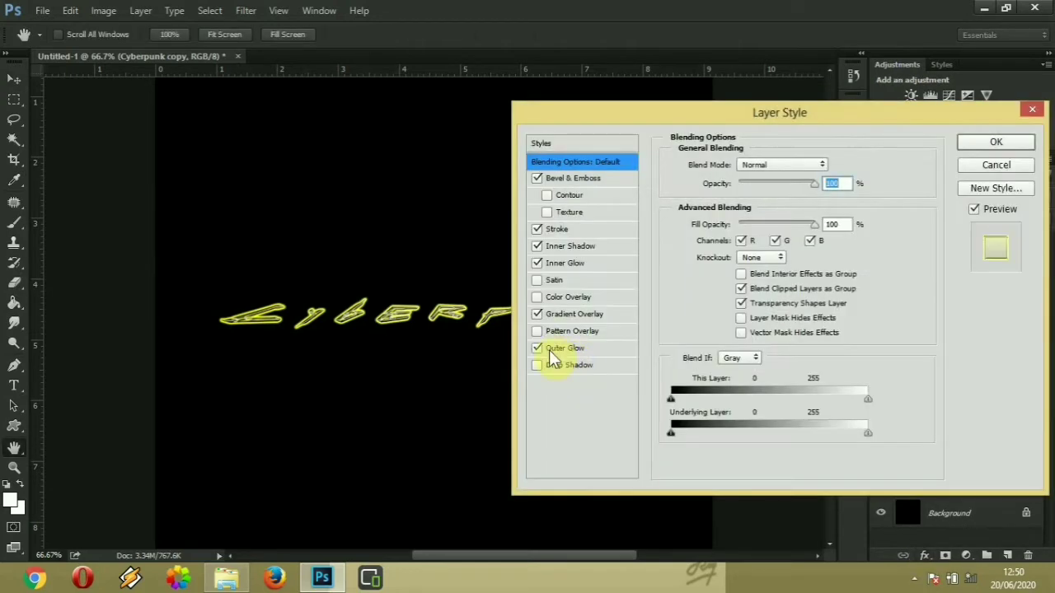
click(564, 348)
click(537, 348)
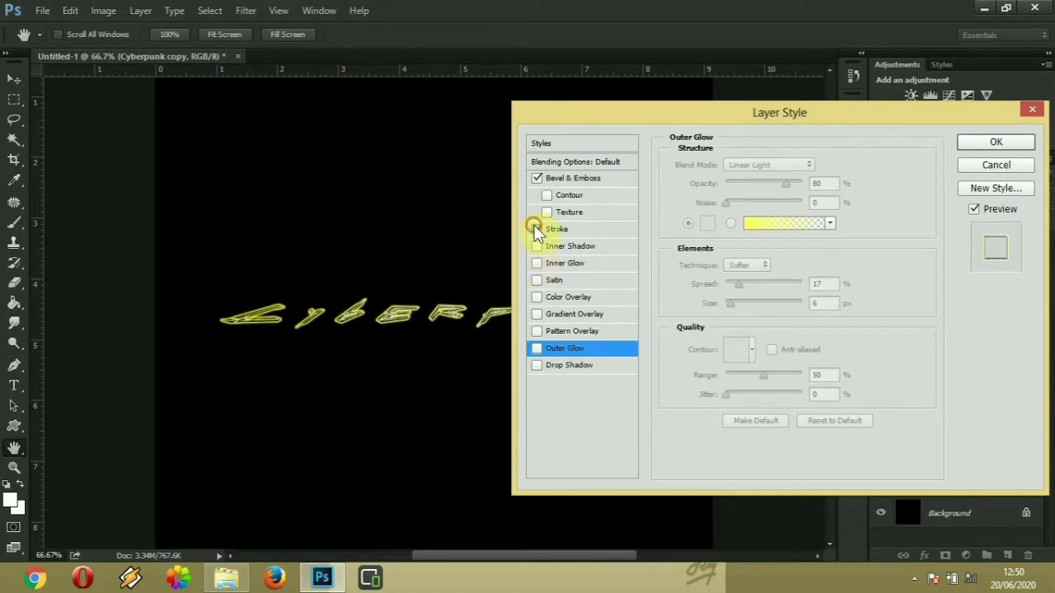
- Add a light yellow (#fffd67) Color Overlay to the Cyberpunk copy layer and apply the style
click(568, 296)
click(824, 172)
drag(734, 337, 734, 345)
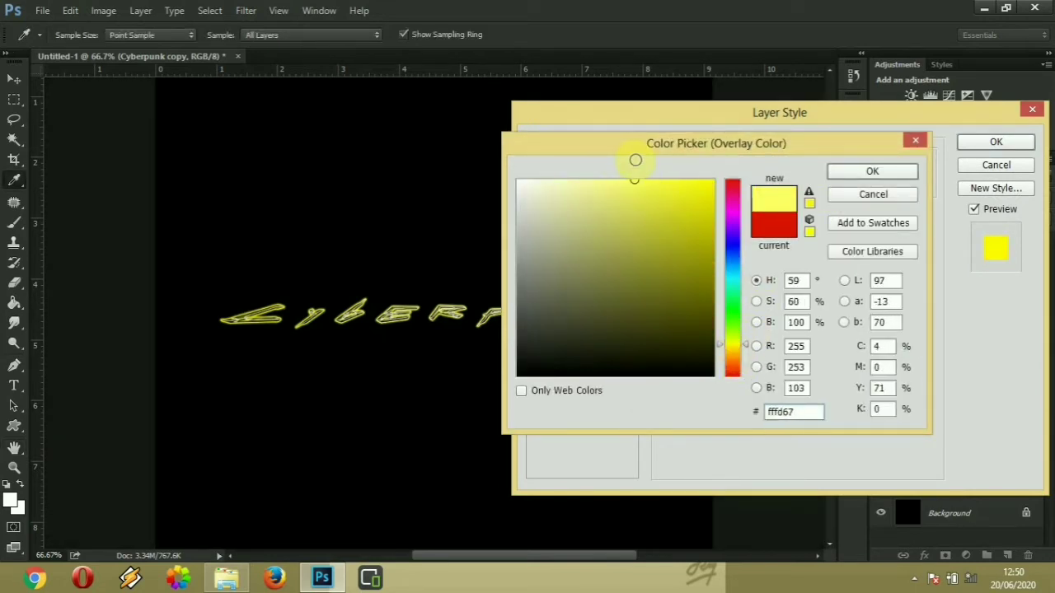
click(853, 171)
click(964, 143)
key(v)
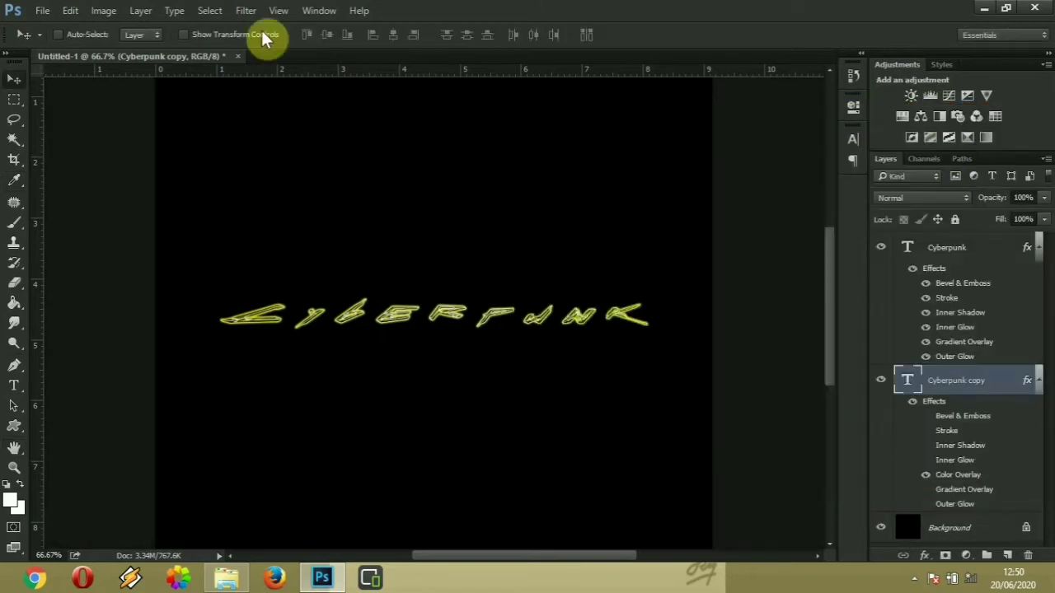
- Rasterize the Cyberpunk copy layer and apply a Gaussian Blur with a 7.2-pixel radius
click(245, 10)
mouse_move(272, 162)
click(476, 224)
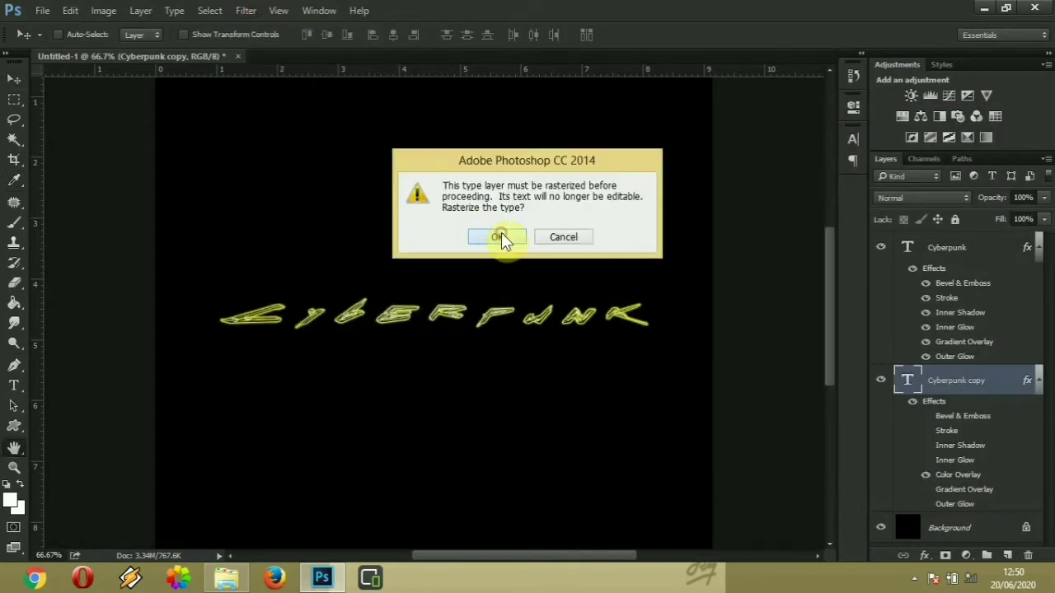
click(501, 237)
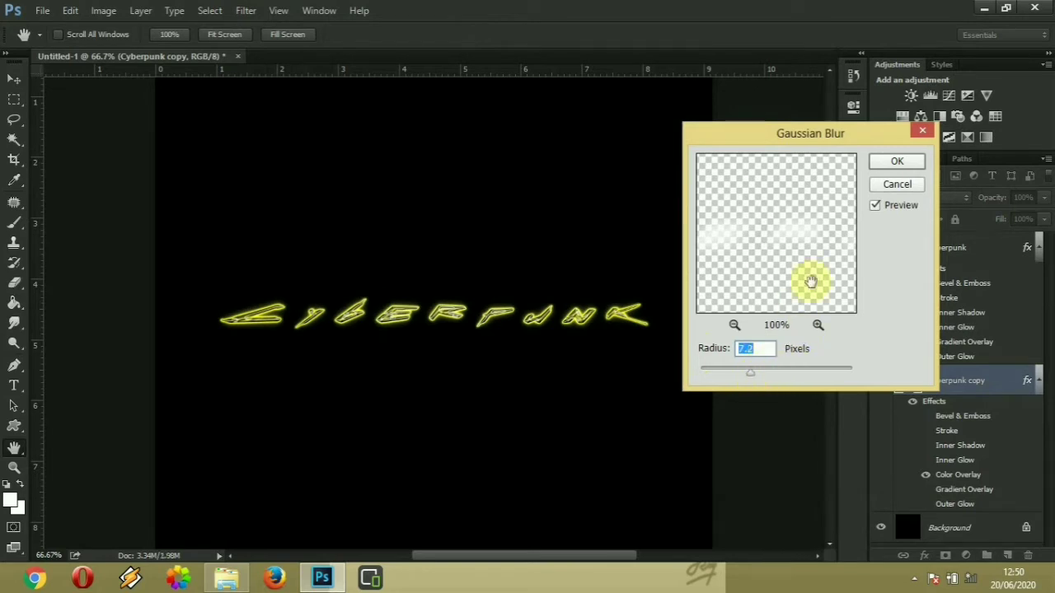
click(895, 161)
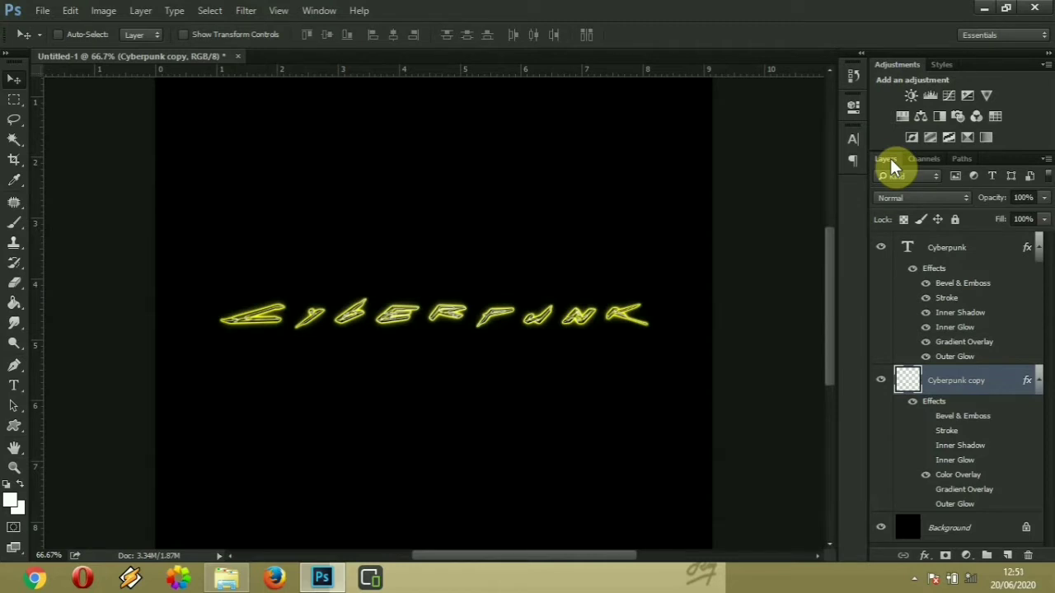
- Place the 89550026d resize texture from Downloads directly above the Background and stretch it to cover the whole canvas
click(972, 258)
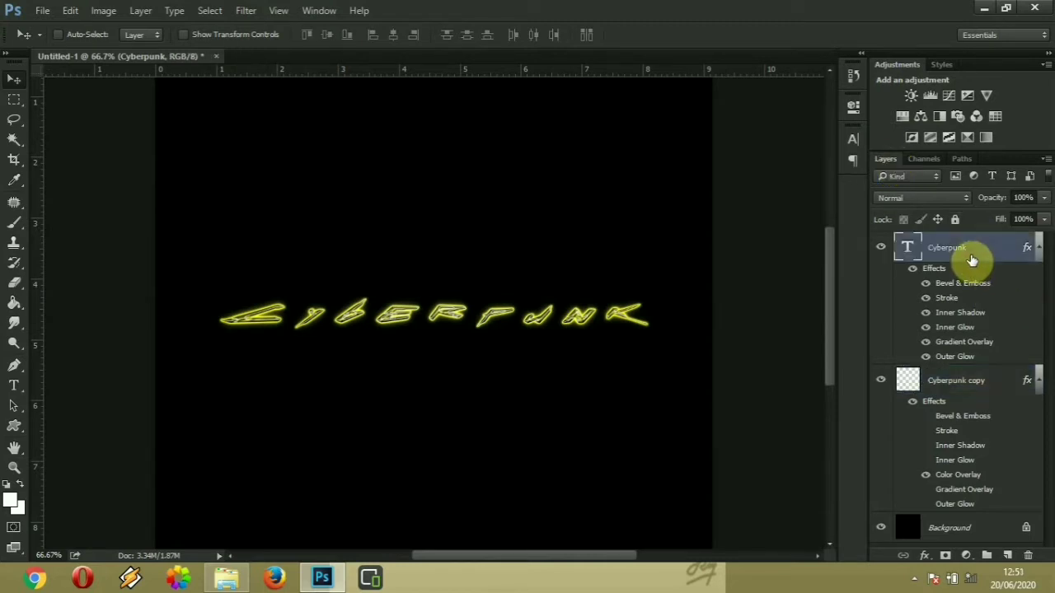
click(972, 524)
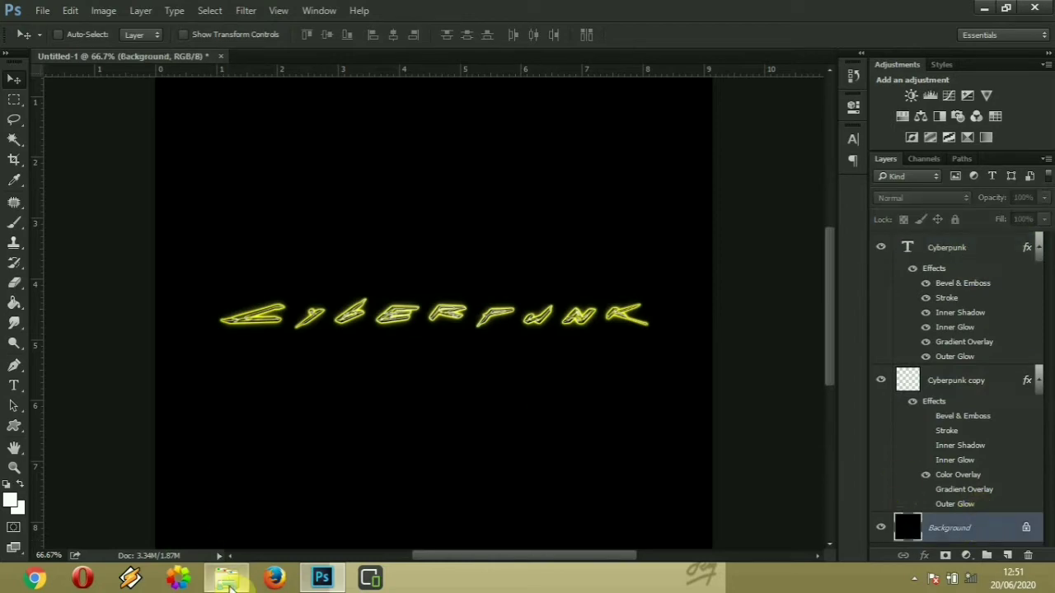
click(239, 511)
scroll(1045, 215, down, 3)
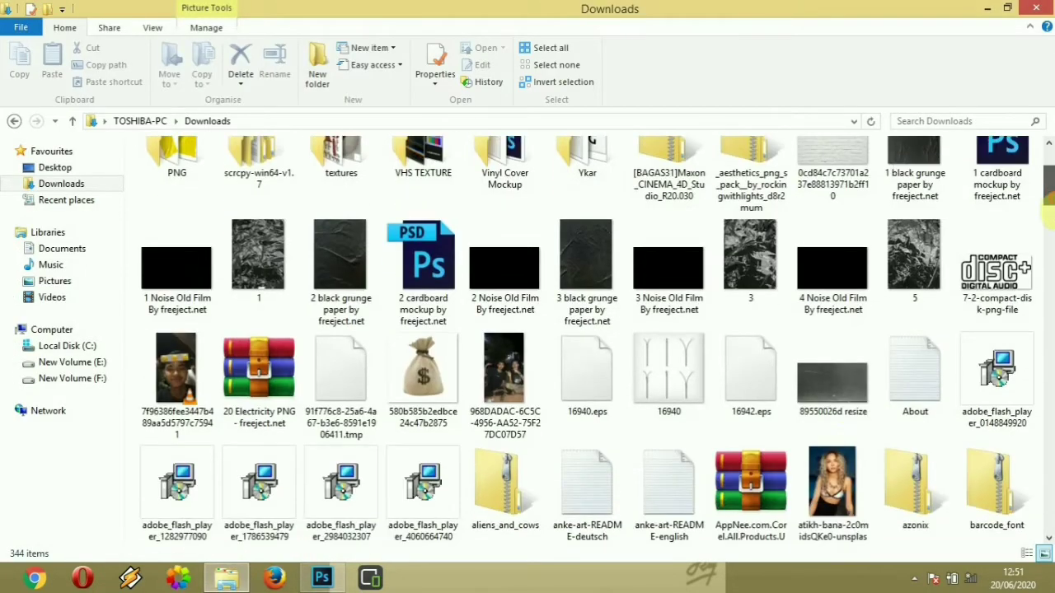
drag(832, 383, 403, 371)
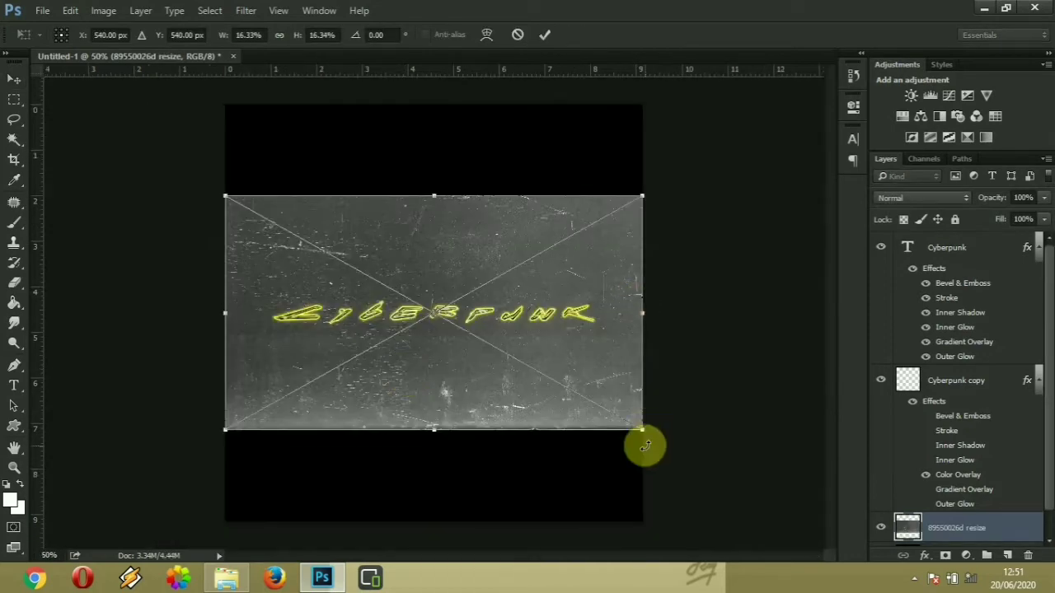
drag(645, 445, 666, 520)
key(Return)
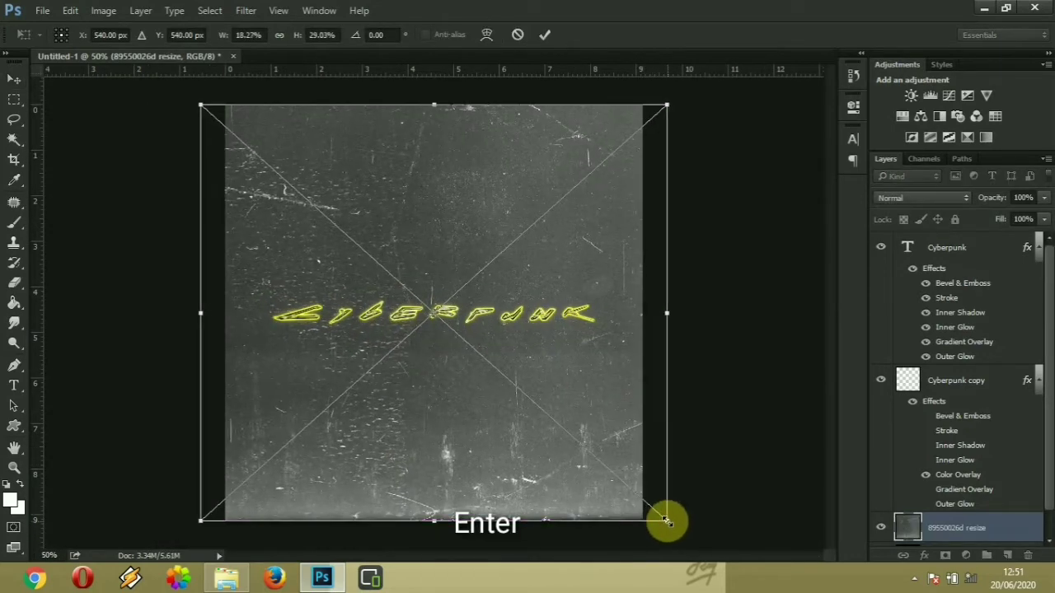
- Try blend modes through Color Dodge on the texture layer and move it above the Cyberpunk text layer
click(888, 197)
click(888, 198)
scroll(886, 198, down, 3)
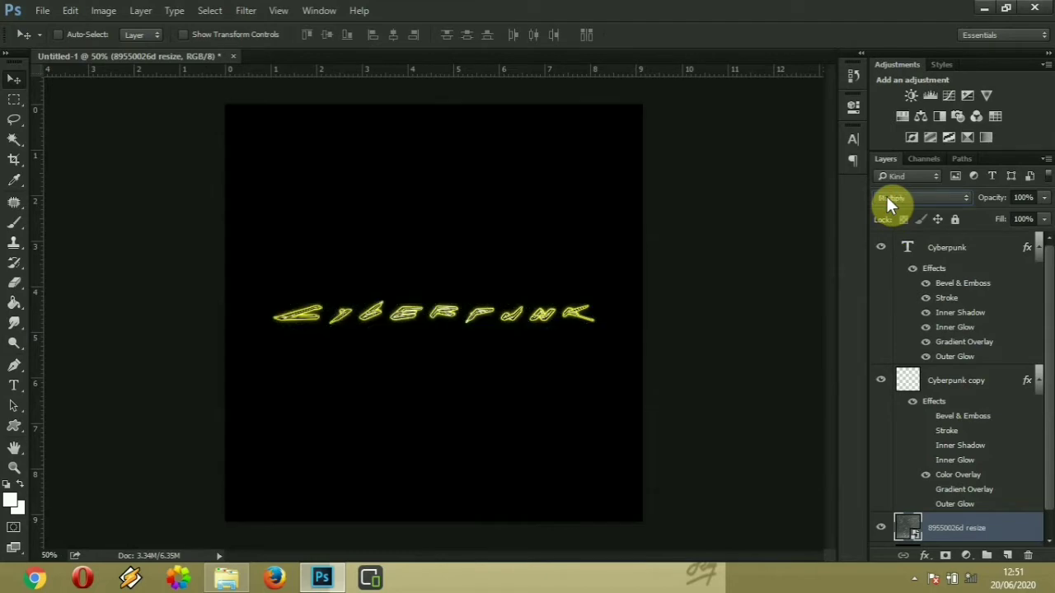
scroll(887, 198, down, 3)
drag(985, 527, 966, 241)
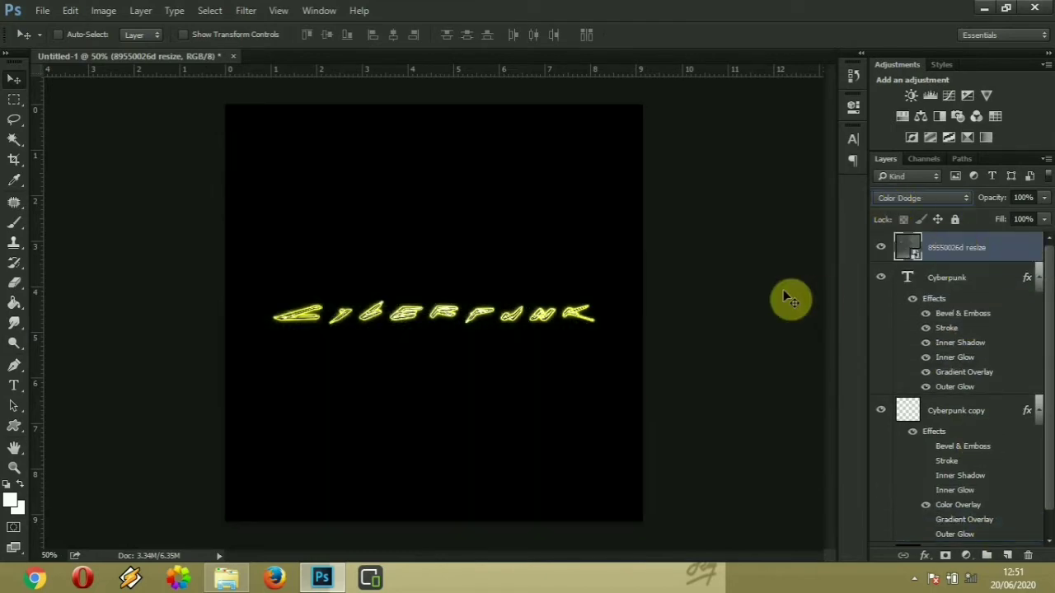
- Compare further blend modes on the texture layer and set it to Soft Light
key(ctrl+plus)
click(899, 198)
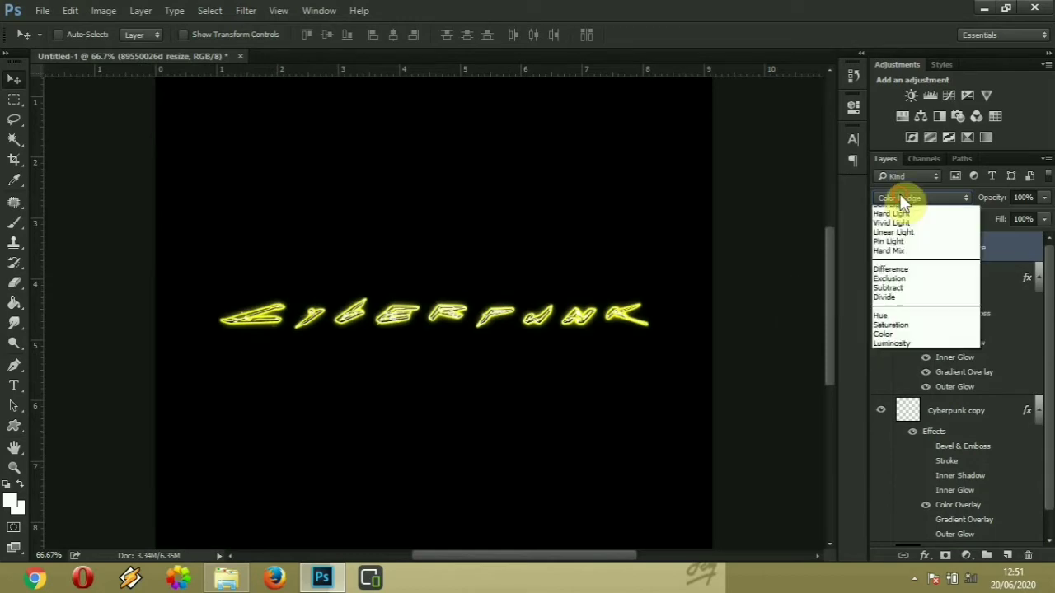
click(900, 196)
scroll(900, 197, up, 8)
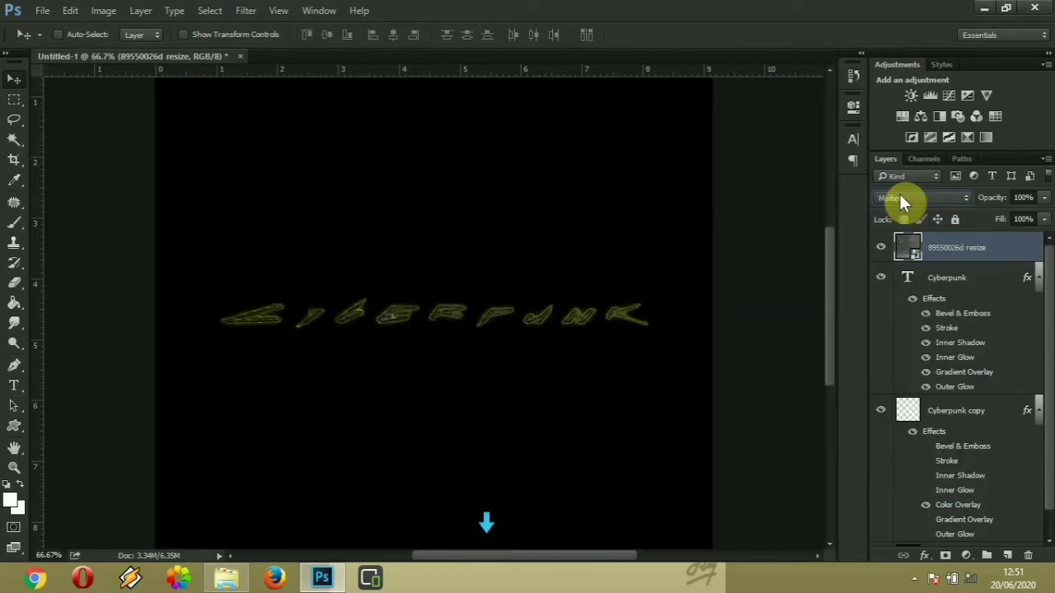
scroll(899, 198, down, 11)
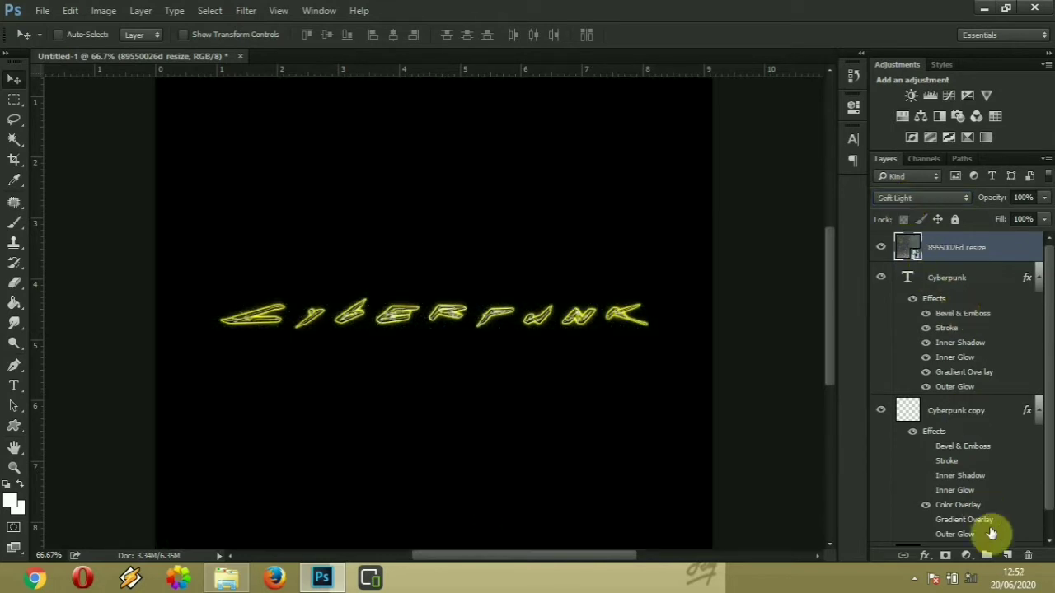
- Create a new layer above the Cyberpunk text and choose a soft round brush at 300 px
click(952, 282)
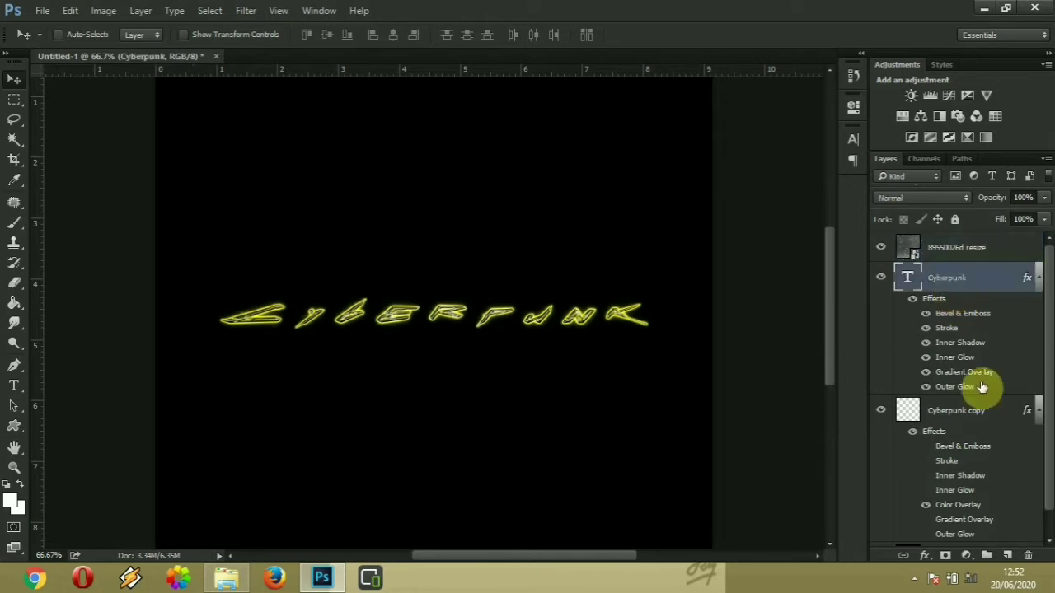
click(1005, 557)
click(24, 221)
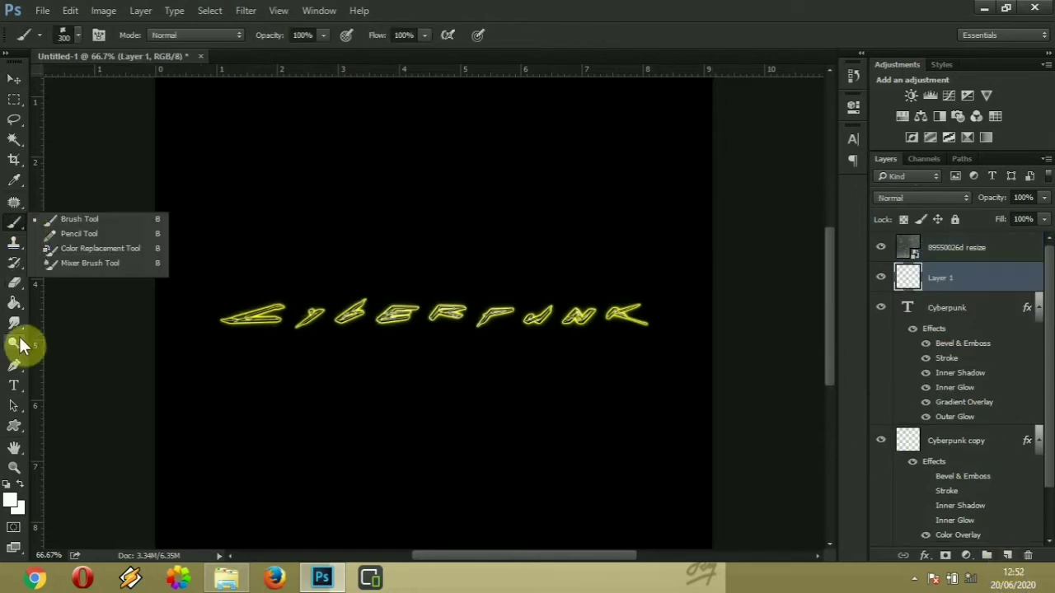
click(85, 220)
click(77, 33)
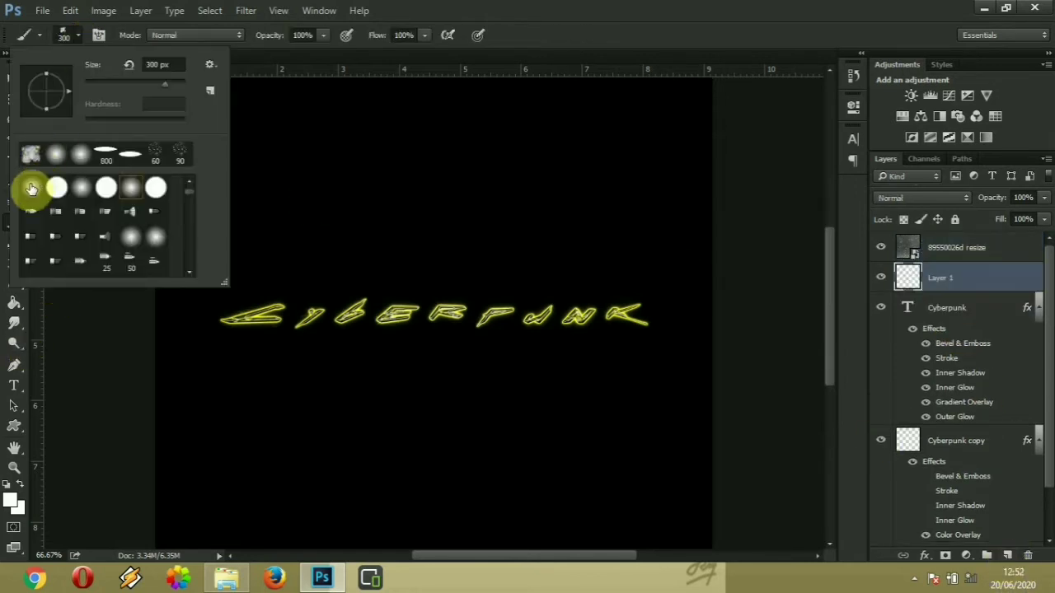
click(77, 34)
- Set the foreground color to a light yellow
click(10, 501)
drag(730, 357, 732, 346)
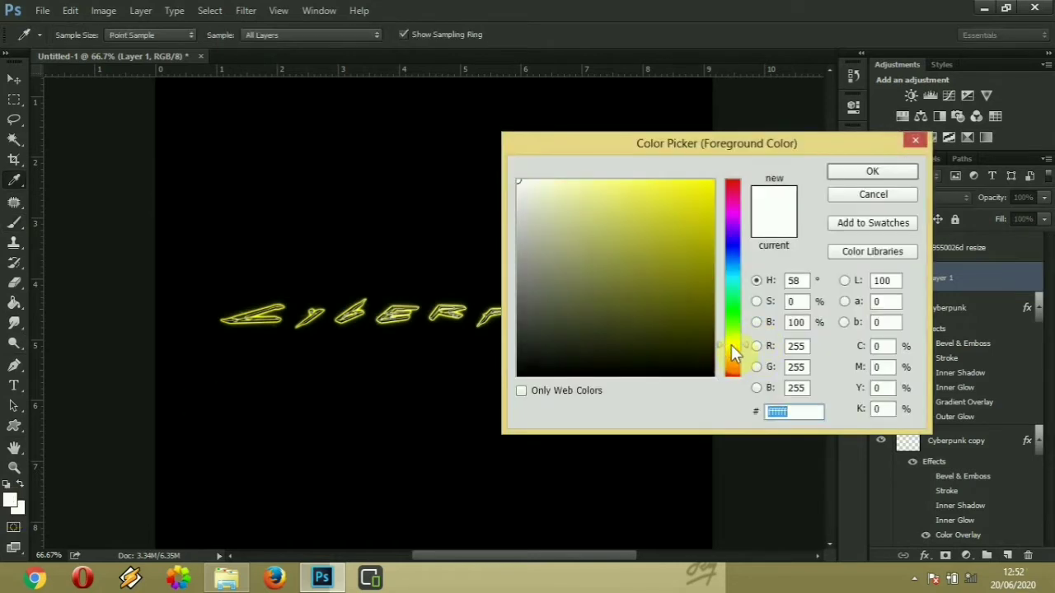
drag(673, 239, 643, 164)
click(849, 173)
- Enlarge the brush to 900 px and paint one soft yellow glow over the middle of the text
scroll(550, 300, down, 1)
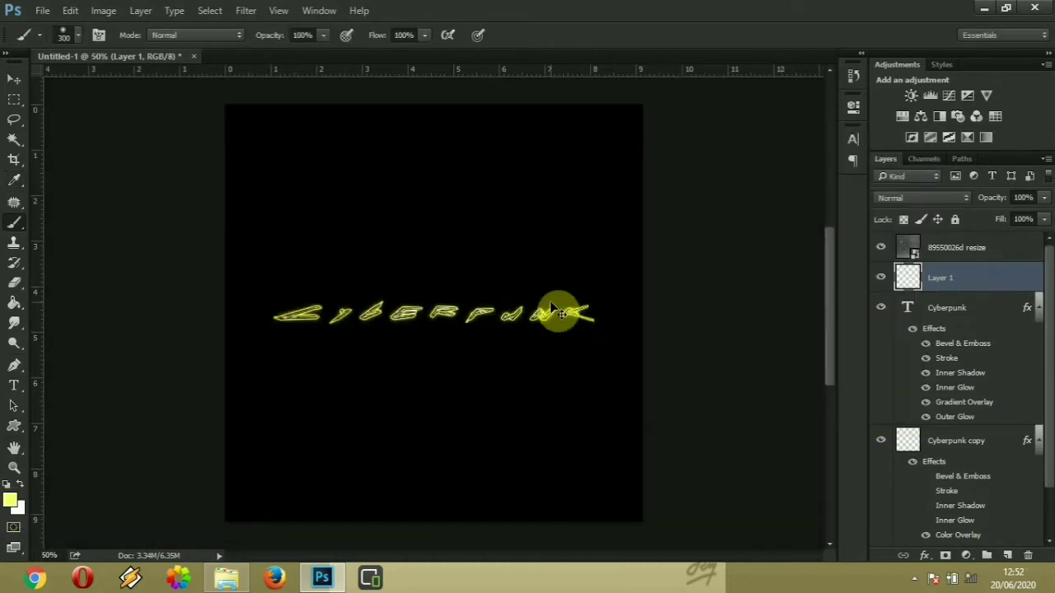
key(bracketright)
key(bracketright)
key(bracketright)
key(bracketright)
key(bracketright)
key(bracketright)
key(bracketright)
key(bracketright)
key(bracketright)
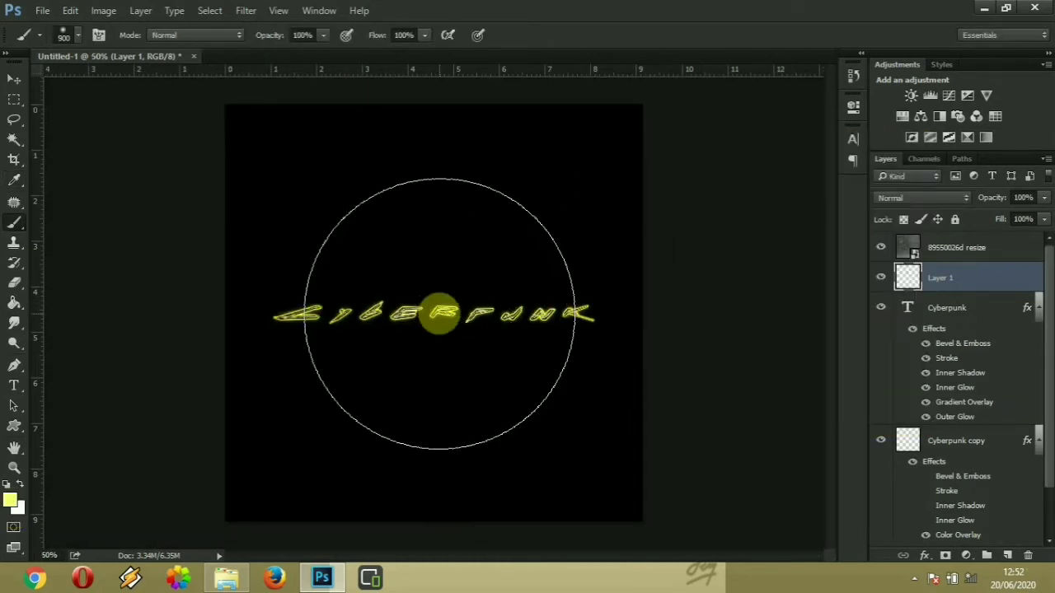
click(441, 285)
- Squash the painted glow vertically from both edges into a wide ellipse around the text and apply the transform
click(14, 81)
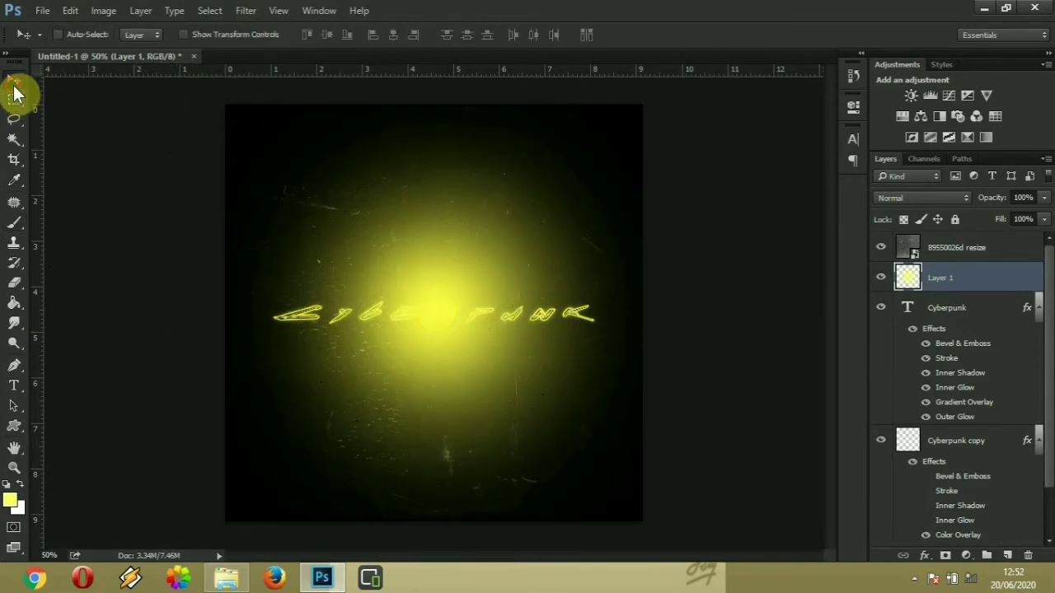
click(179, 34)
drag(433, 522, 434, 489)
drag(433, 103, 434, 180)
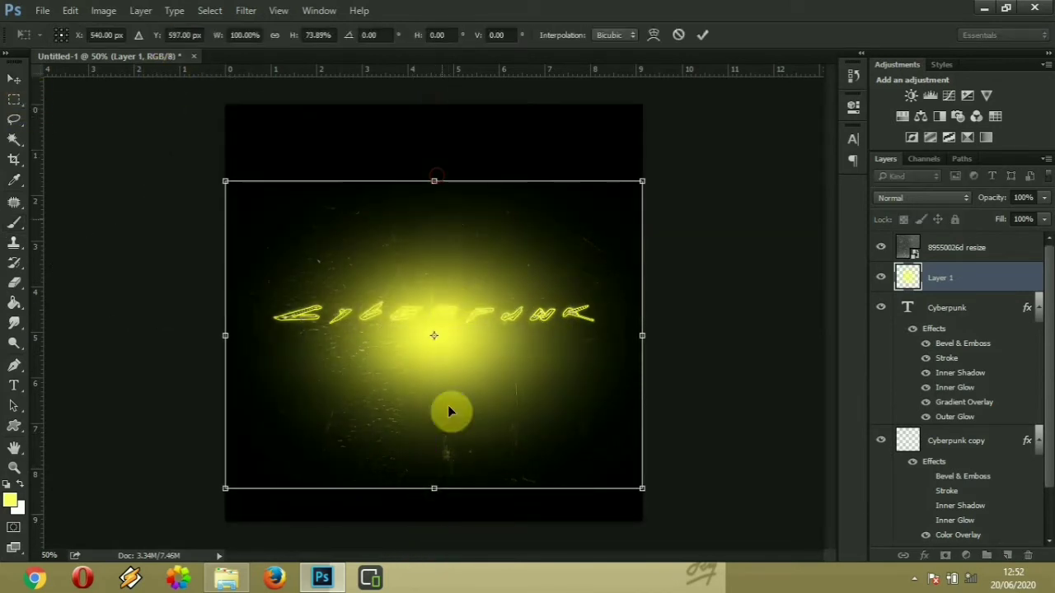
drag(433, 489, 434, 439)
drag(433, 183, 433, 204)
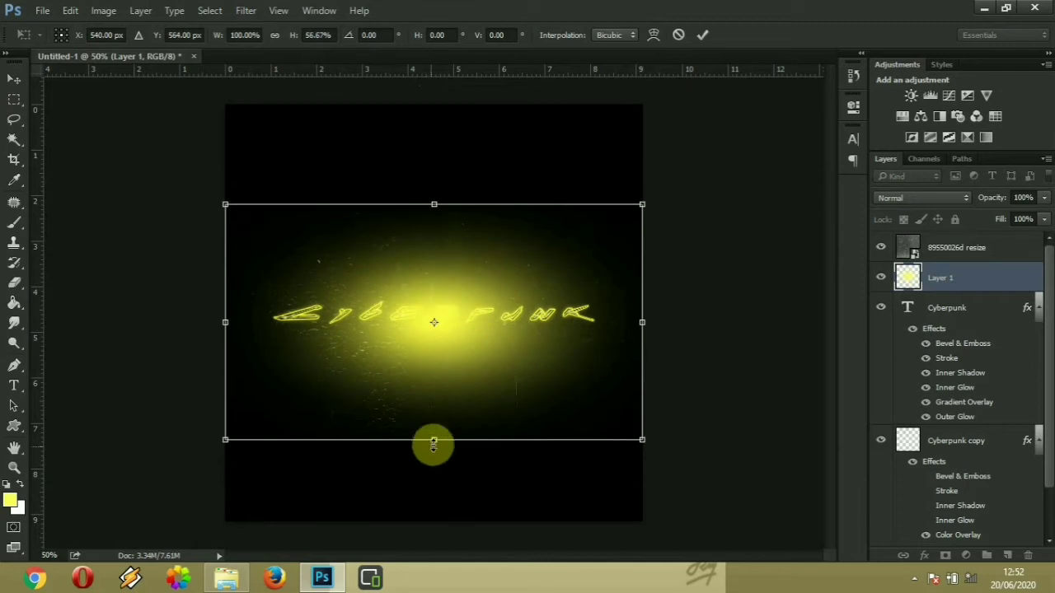
drag(433, 445, 435, 426)
key(Return)
- Apply a strong Gaussian Blur to the yellow glow layer
click(245, 10)
mouse_move(436, 170)
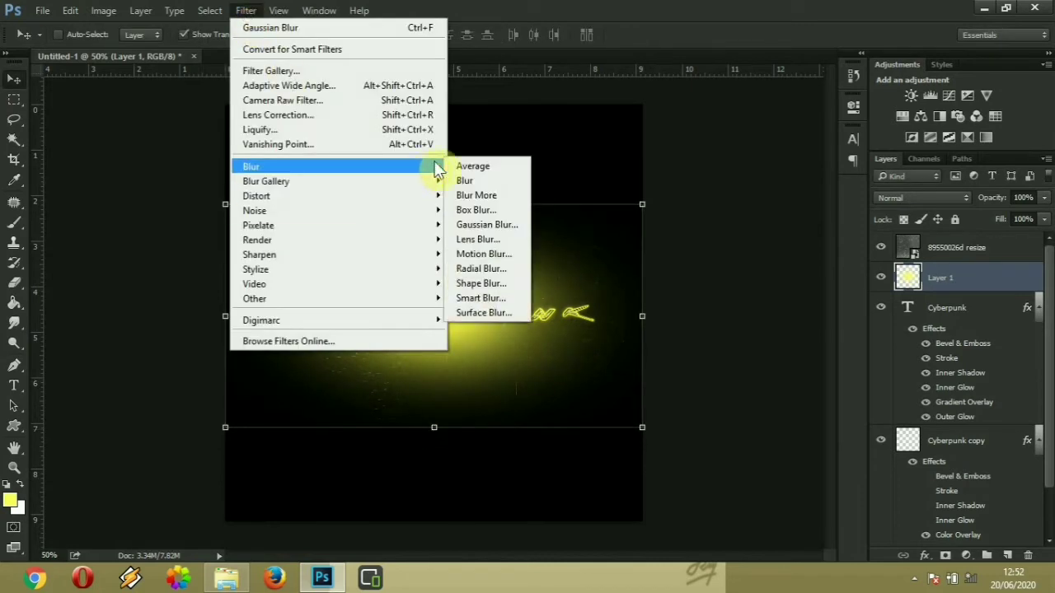
click(484, 224)
drag(752, 370, 819, 321)
click(892, 160)
- Squash the blurred yellow glow vertically to 60% height around the text, apply the transform and hide the transform controls
key(ctrl+t)
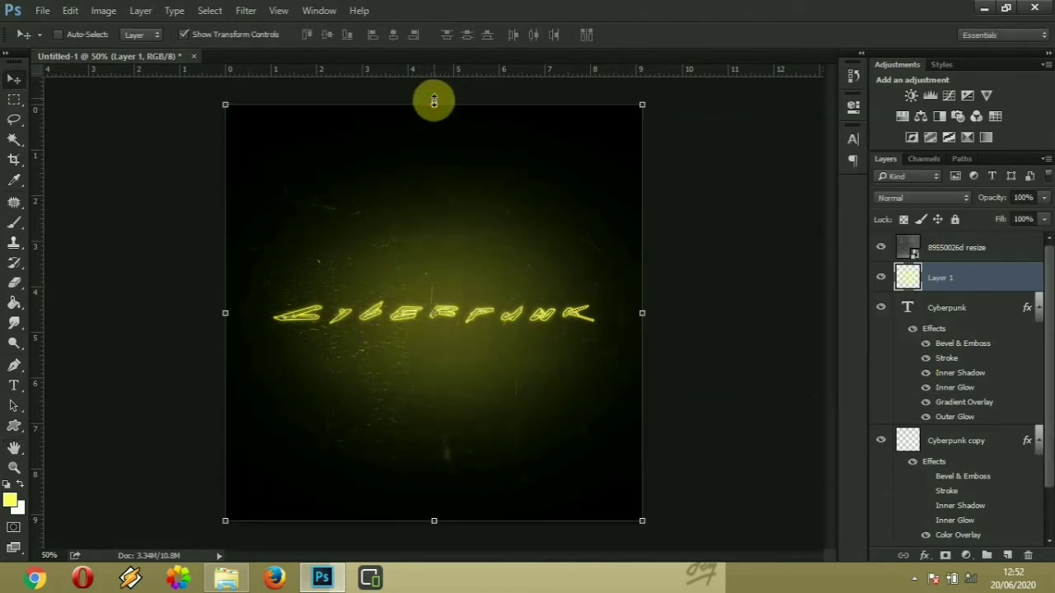
drag(433, 103, 433, 153)
drag(434, 521, 434, 457)
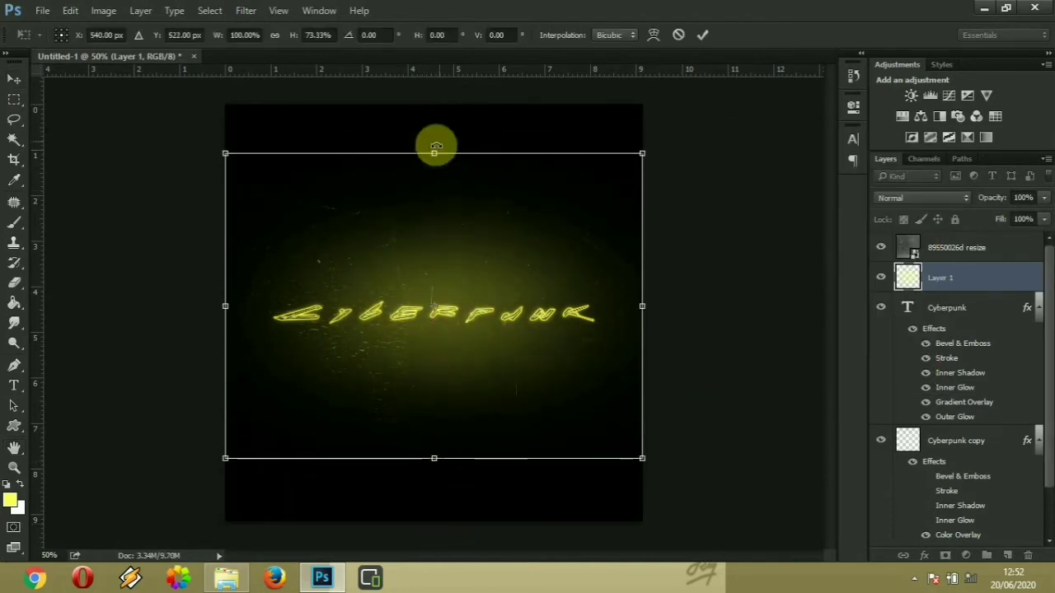
drag(433, 153, 433, 192)
drag(435, 460, 437, 445)
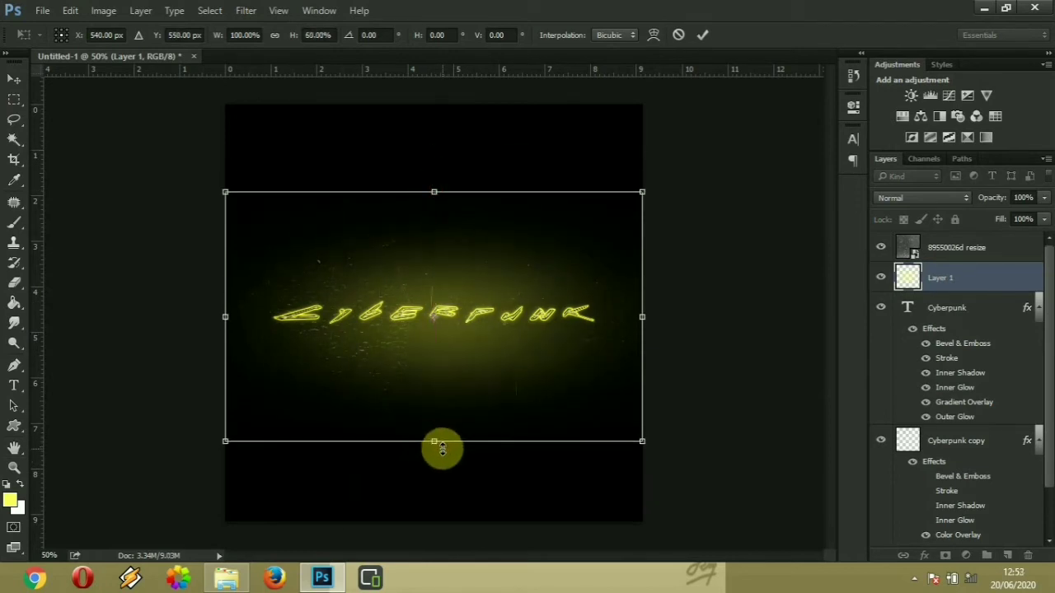
key(Return)
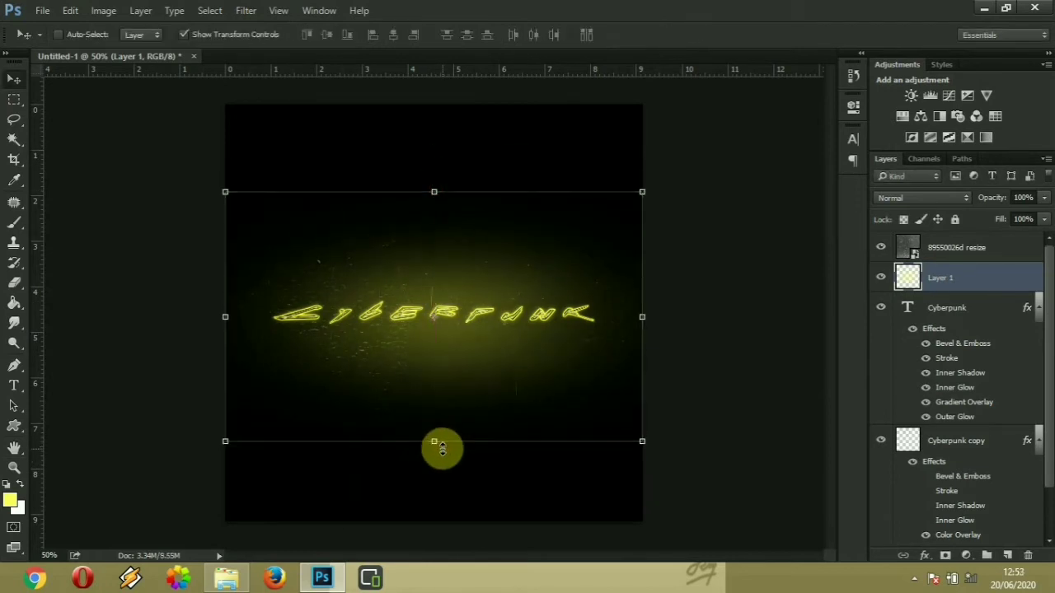
click(183, 34)
- Add a new layer above the yellow glow, make white the foreground color and choose a textured cloud brush tip
click(1007, 555)
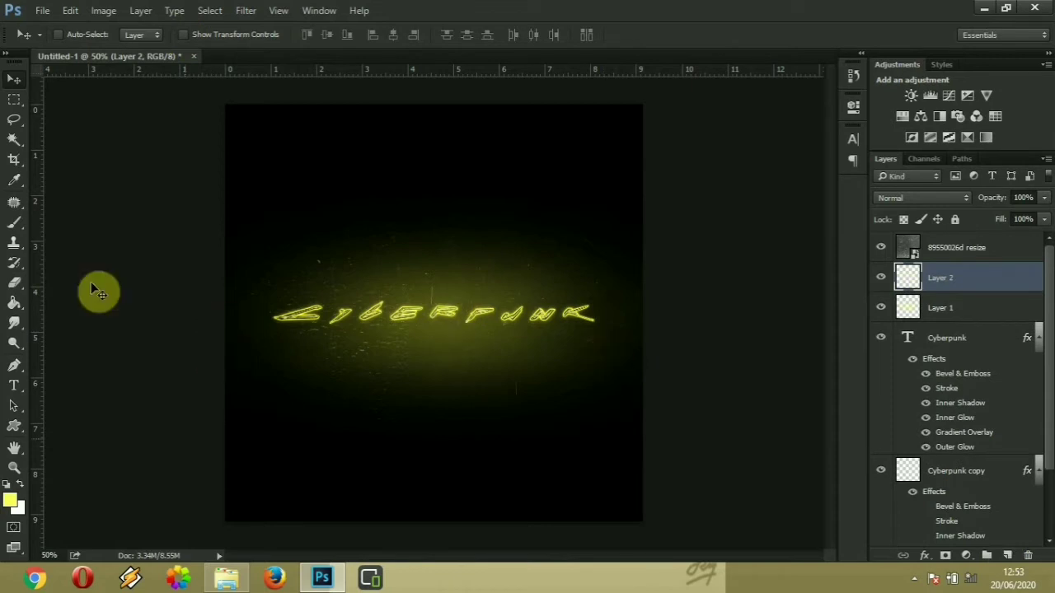
click(14, 223)
click(20, 473)
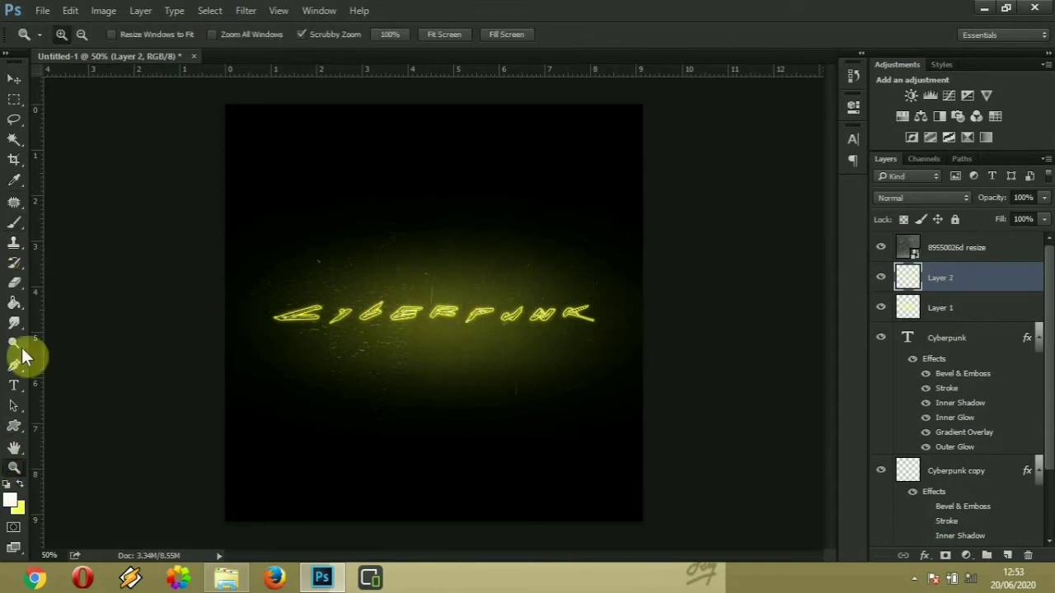
click(14, 222)
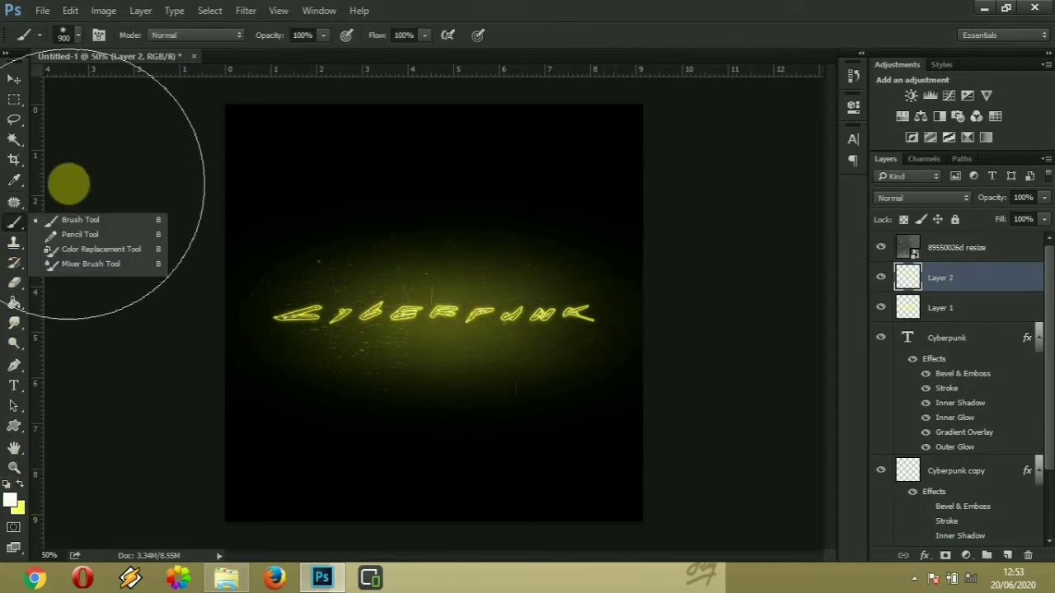
click(77, 39)
click(72, 34)
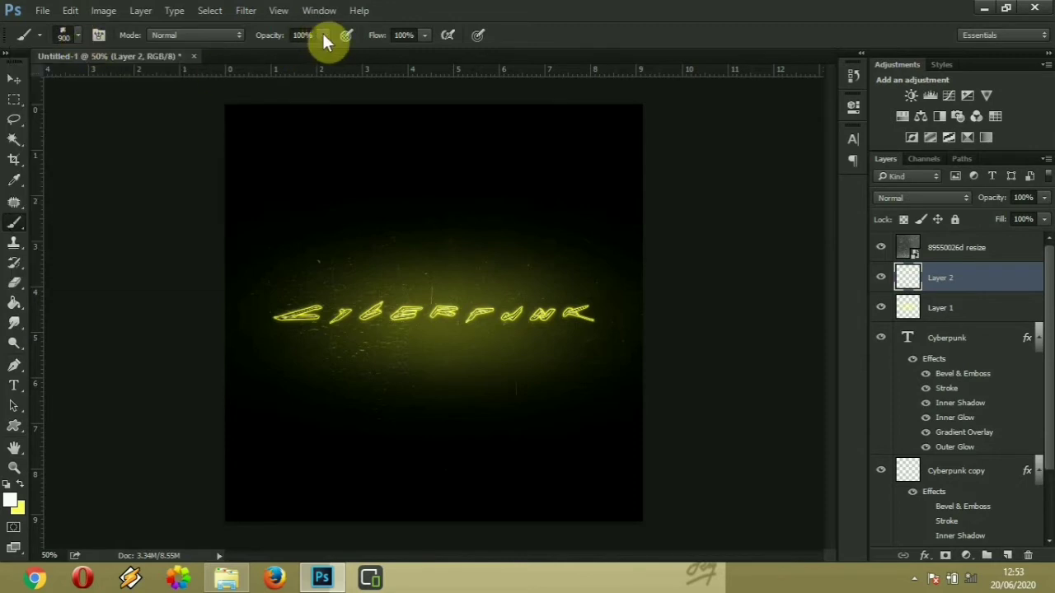
- Set brush opacity and flow to 45% and paint white smoke across and below the text with a 600 px tip
click(323, 36)
drag(290, 60, 282, 59)
click(424, 36)
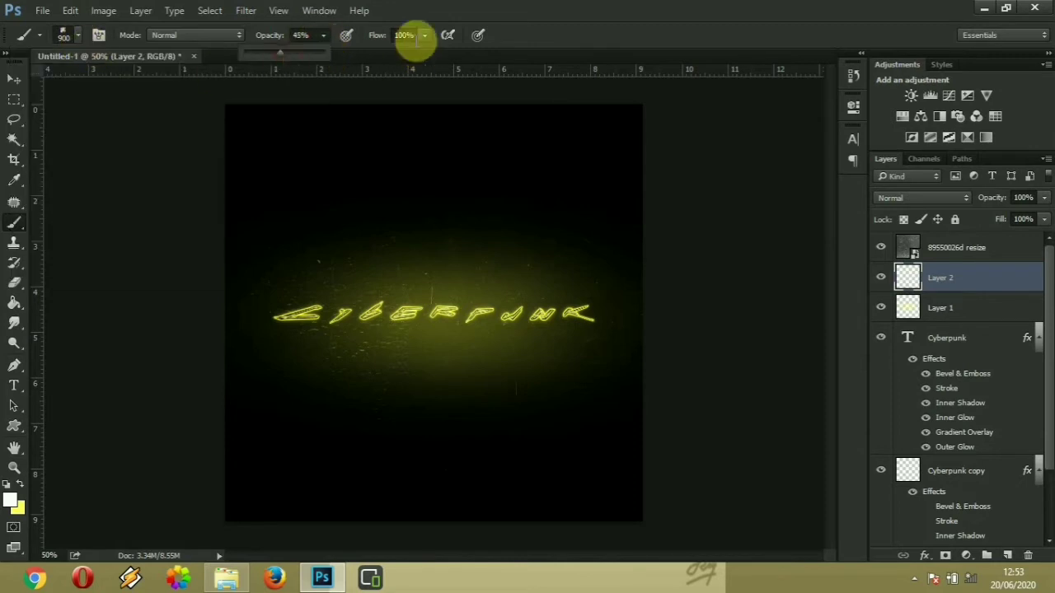
drag(425, 55, 422, 57)
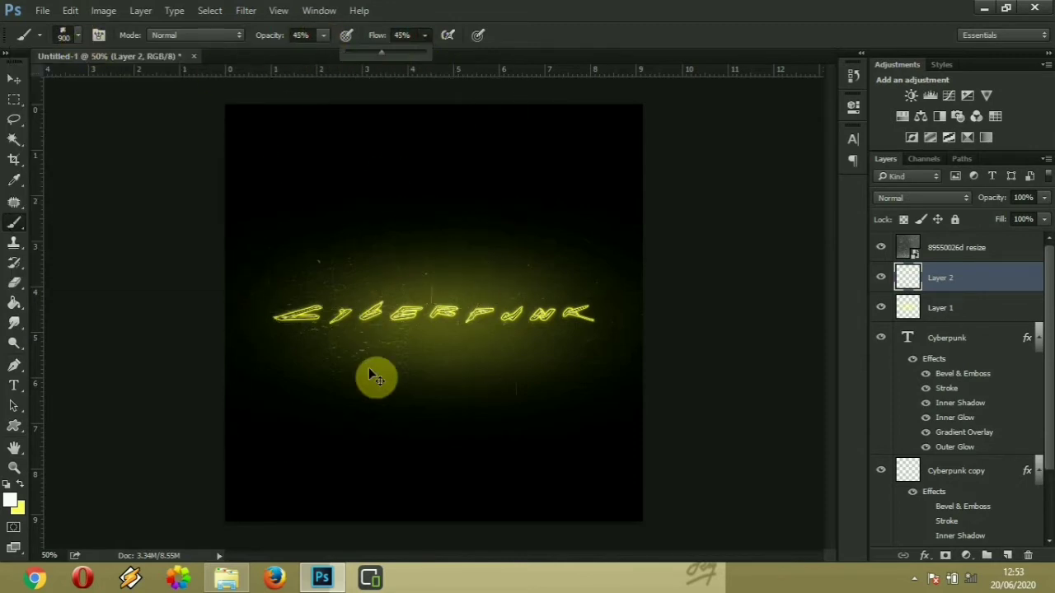
click(368, 371)
mouse_move(306, 366)
mouse_down()
mouse_move(354, 377)
mouse_move(293, 283)
mouse_move(400, 299)
mouse_move(410, 359)
mouse_move(429, 284)
mouse_move(510, 316)
mouse_move(490, 385)
mouse_move(532, 292)
mouse_move(428, 297)
mouse_move(597, 374)
mouse_move(655, 295)
mouse_up()
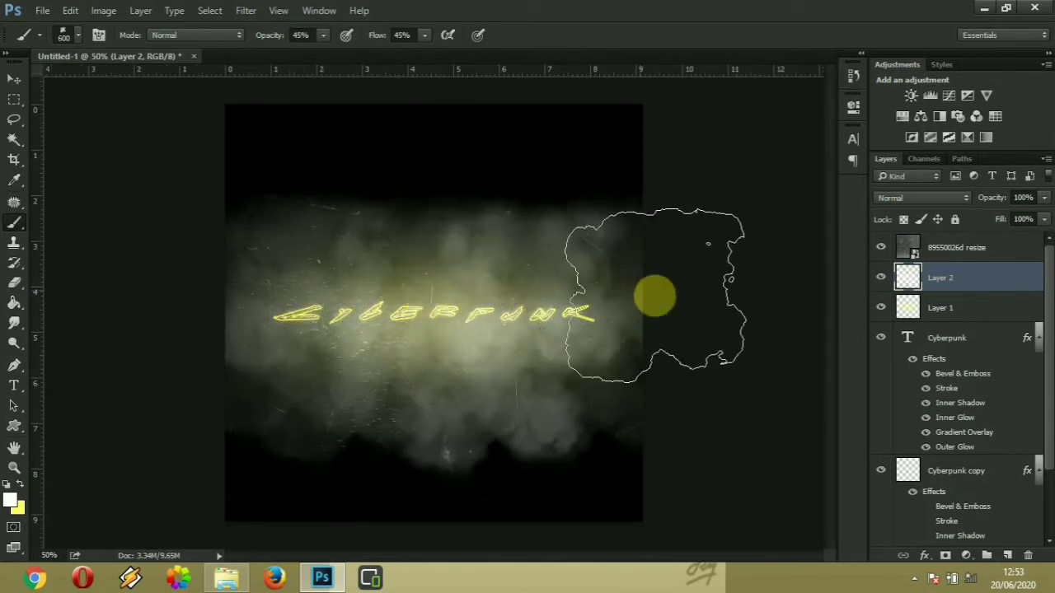
- Fade the smoke above the text with a 400 px cloud eraser at 35% opacity and 31% flow
click(14, 282)
click(262, 34)
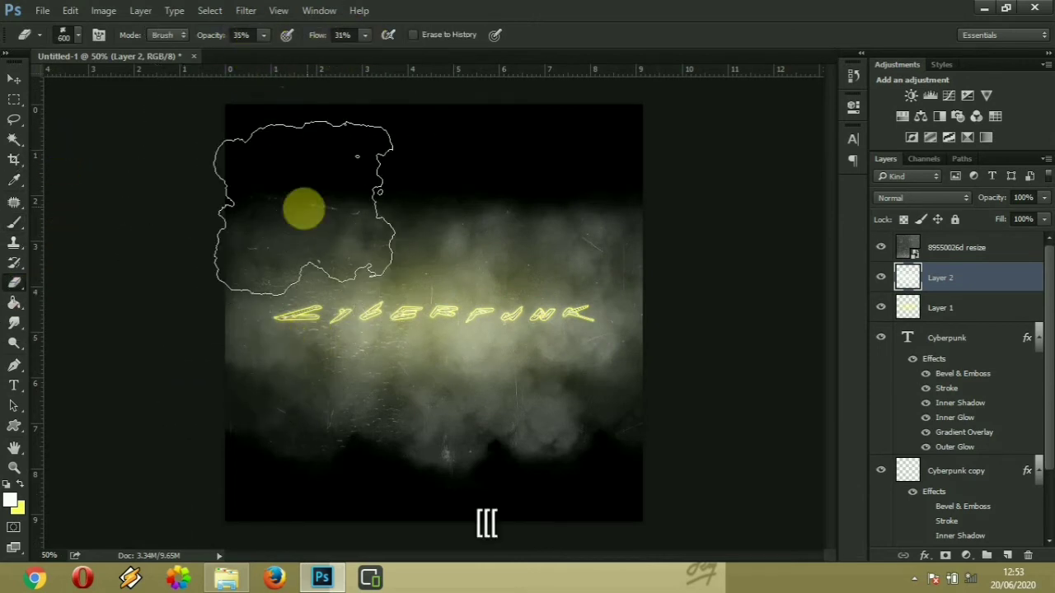
mouse_move(233, 223)
mouse_down()
mouse_move(308, 207)
mouse_move(249, 215)
mouse_move(269, 211)
mouse_up()
mouse_move(396, 223)
mouse_down()
mouse_move(355, 231)
mouse_move(337, 216)
mouse_up()
drag(508, 236, 610, 240)
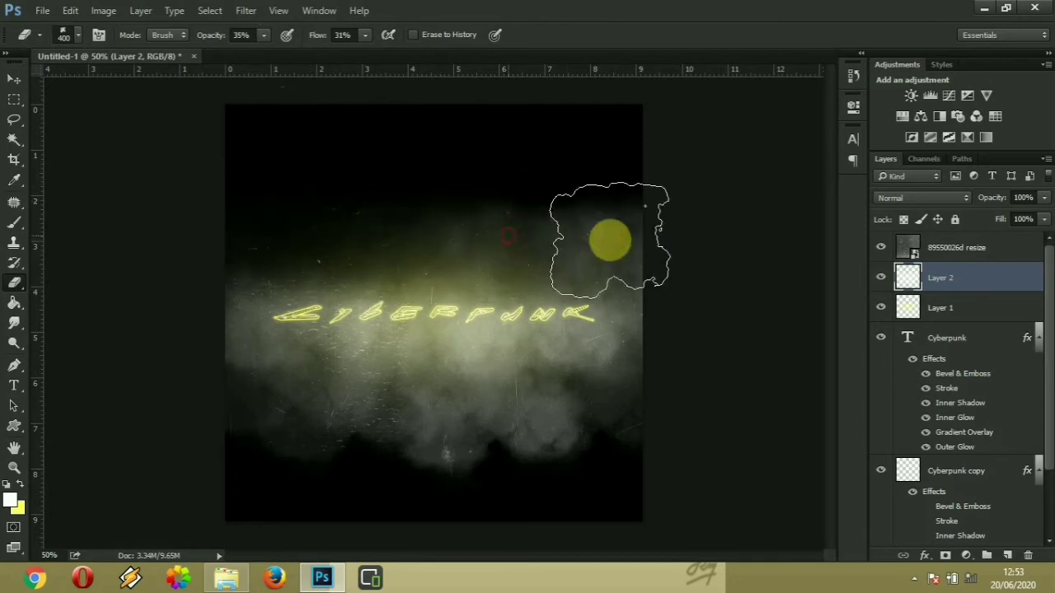
- Erase the lower smoke and thin it over the text until a soft horizontal haze band remains around the lettering
click(302, 445)
mouse_move(389, 439)
mouse_down()
mouse_move(428, 412)
mouse_move(504, 430)
mouse_up()
mouse_move(516, 475)
mouse_down()
mouse_move(407, 469)
mouse_move(336, 485)
mouse_up()
drag(420, 405, 461, 324)
mouse_move(290, 315)
mouse_down()
mouse_move(199, 337)
mouse_move(464, 326)
mouse_up()
click(629, 326)
drag(615, 422, 569, 463)
drag(532, 495, 651, 481)
drag(605, 478, 575, 478)
drag(424, 482, 412, 479)
click(628, 470)
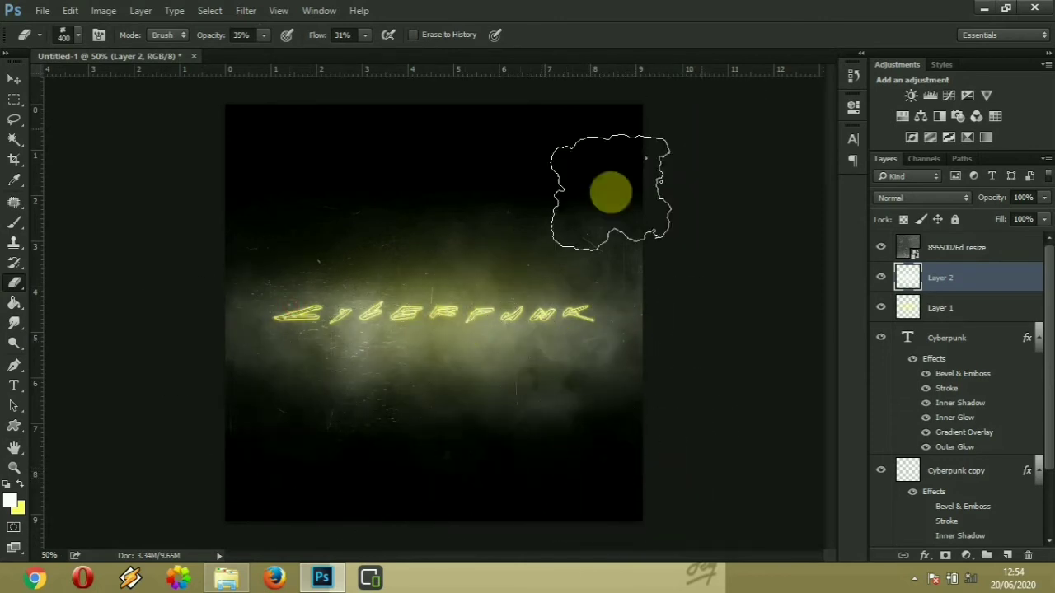
click(460, 209)
mouse_move(486, 428)
mouse_down()
mouse_move(416, 431)
mouse_move(344, 402)
mouse_up()
- Add a new layer above the smoke and set the brush's foreground color to black, 000000
click(1007, 555)
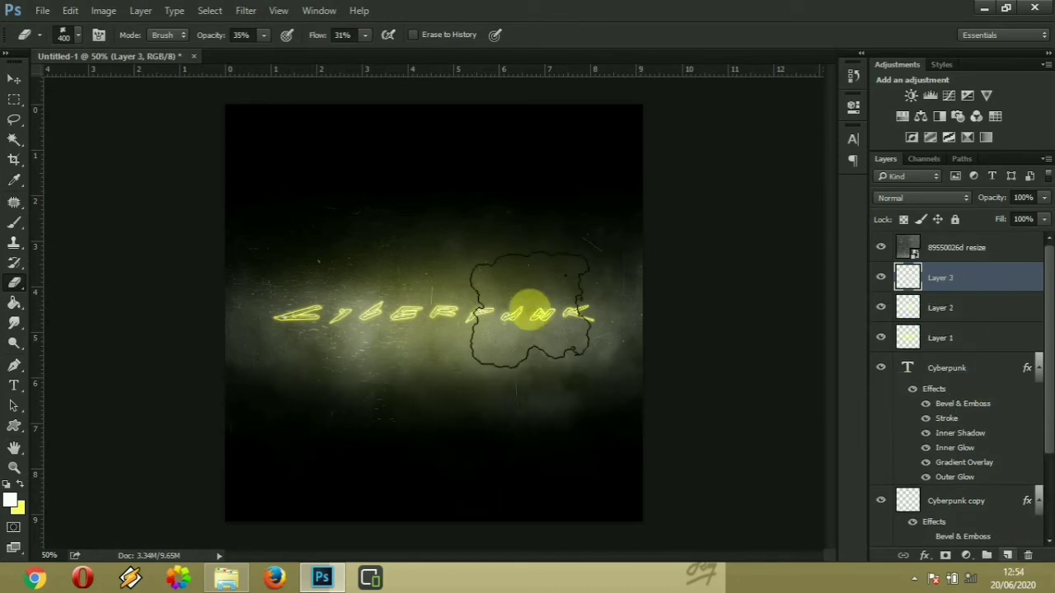
click(14, 223)
click(11, 502)
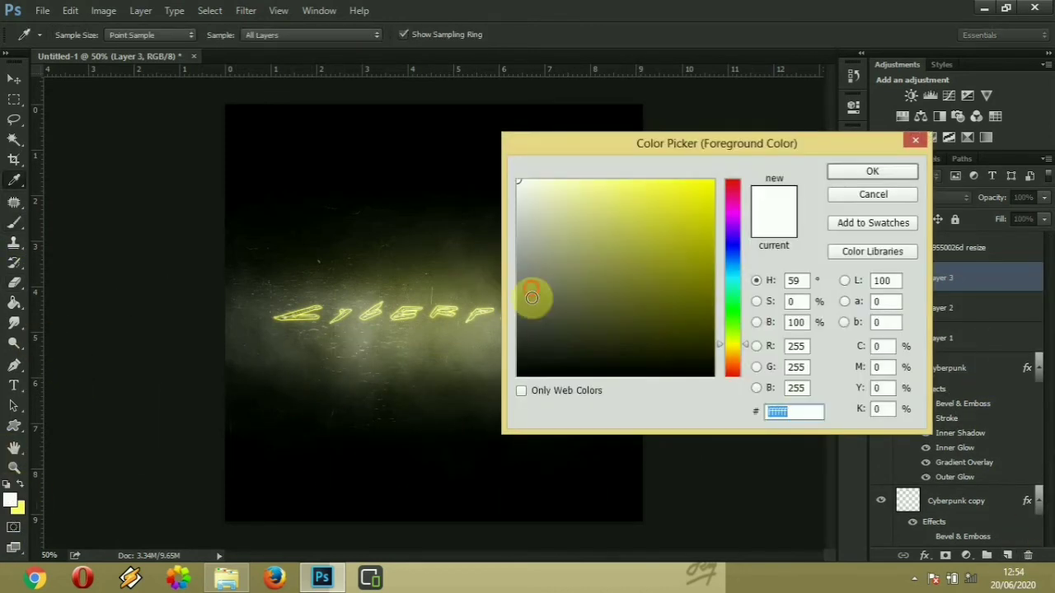
text(000000)
click(859, 162)
- Paint black over the smoke's lower and upper edges and move that layer above the 89550026d resize texture
mouse_move(414, 460)
mouse_down()
mouse_move(206, 456)
mouse_move(618, 495)
mouse_move(683, 471)
mouse_up()
mouse_move(283, 186)
mouse_down()
mouse_move(392, 167)
mouse_move(667, 158)
mouse_move(356, 153)
mouse_up()
drag(972, 281, 970, 242)
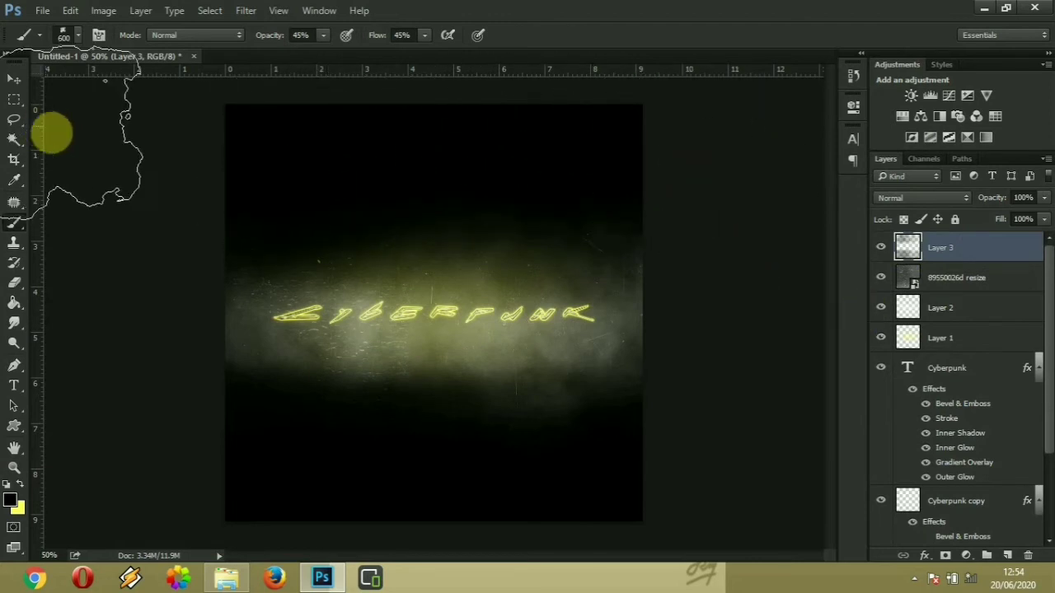
- Place the Big_Sticker texture from the FW Vinyl Record folder above Layer 3 and stretch it to cover the whole canvas
click(15, 80)
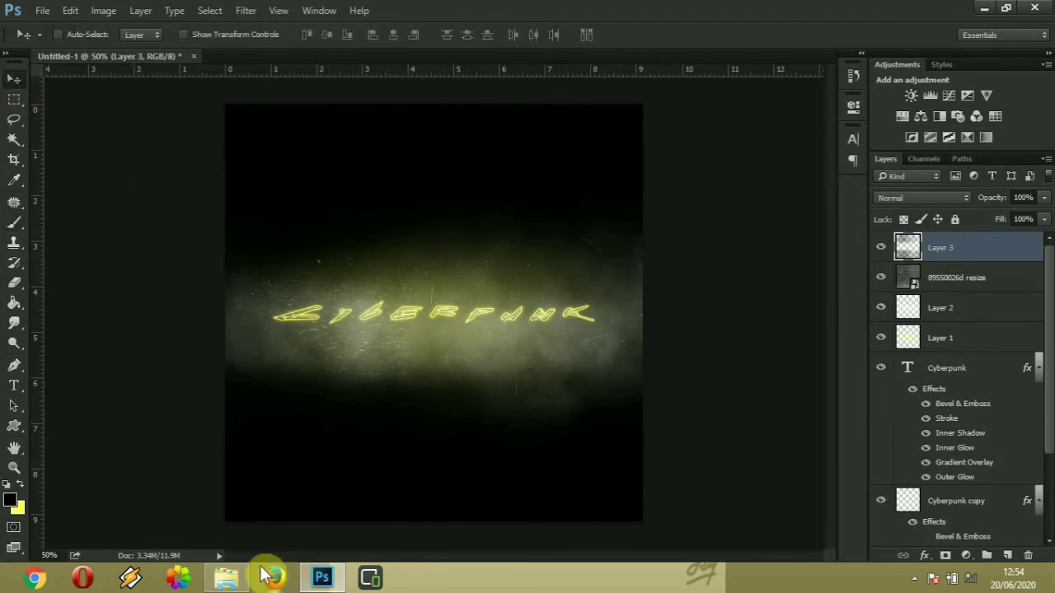
click(940, 307)
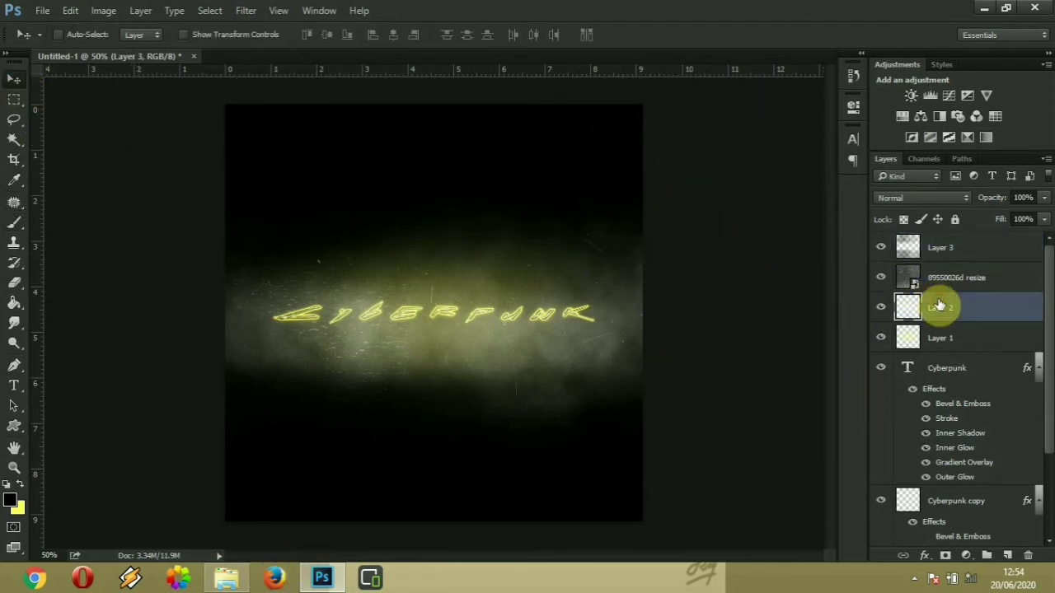
click(943, 252)
mouse_move(245, 584)
click(236, 466)
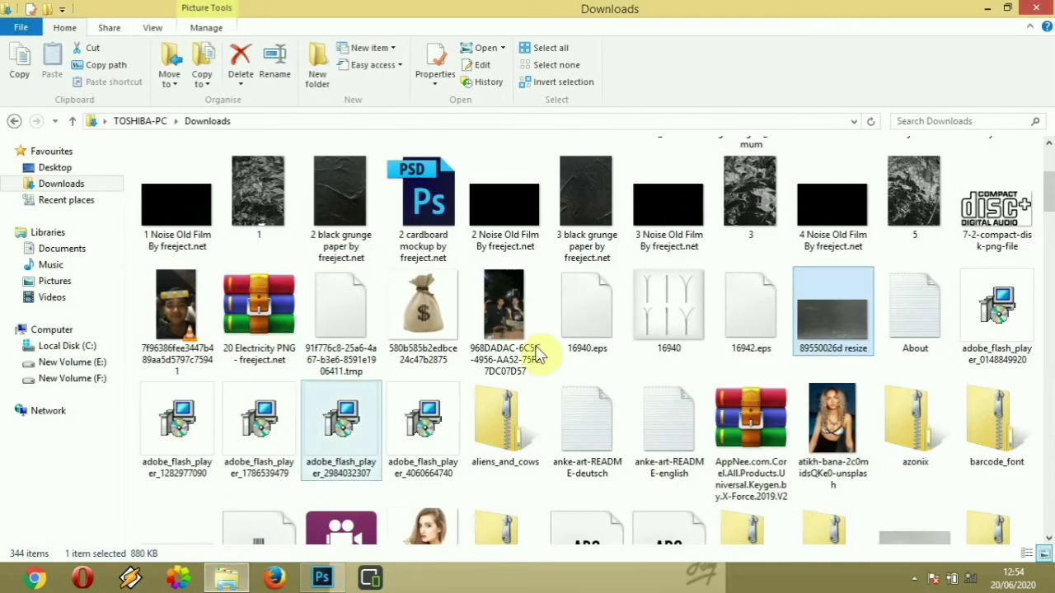
scroll(1047, 177, up, 3)
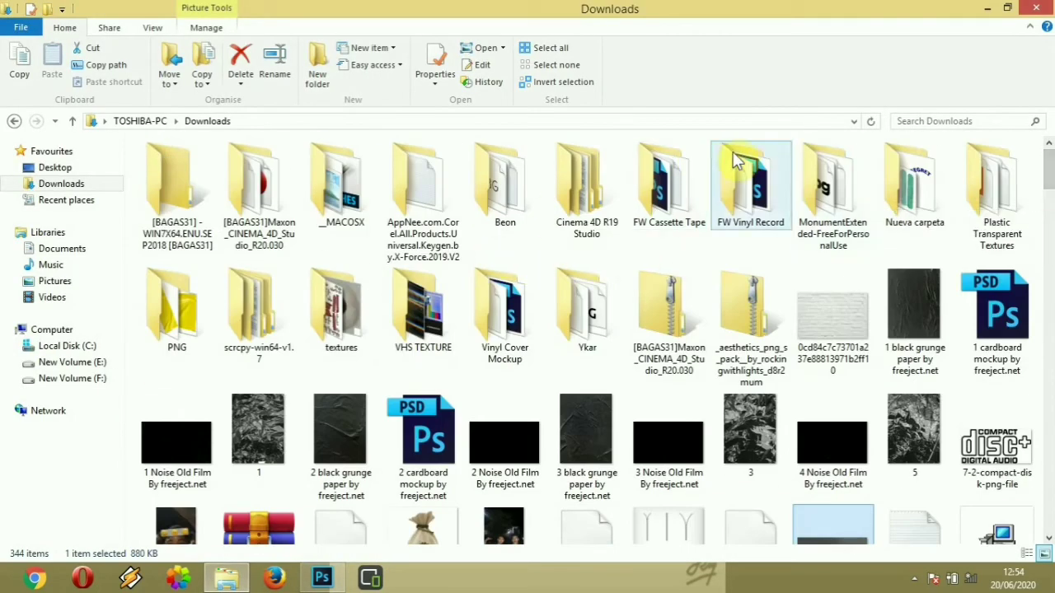
double_click(747, 181)
double_click(504, 172)
drag(180, 191, 407, 337)
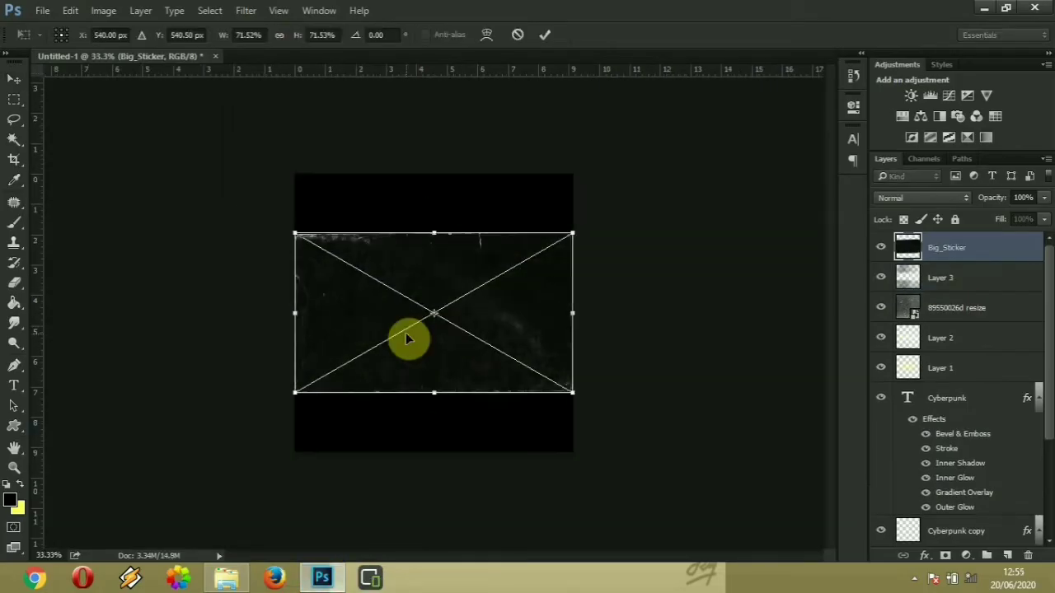
drag(572, 396, 583, 459)
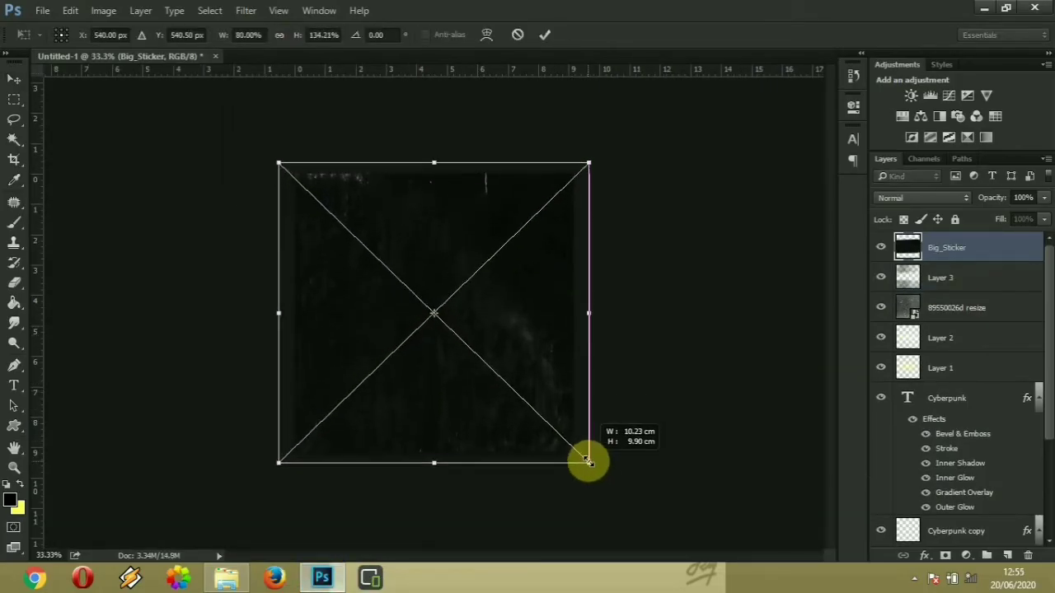
key(Return)
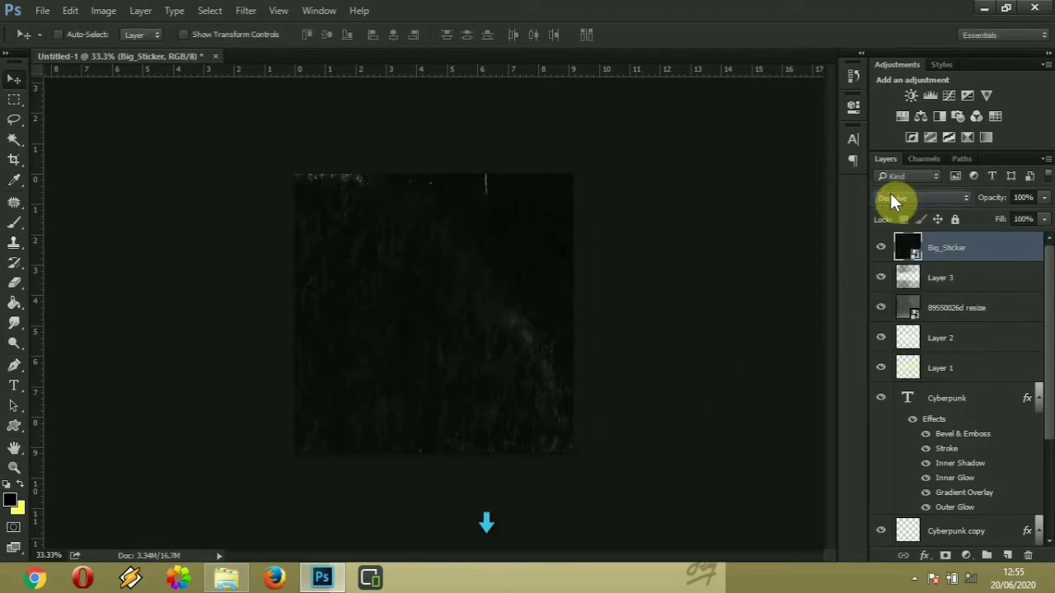
- Set the Big_Sticker texture's blend mode to Screen and move the layer directly below 89550026d resize
scroll(890, 198, down, 4)
scroll(890, 198, down, 1)
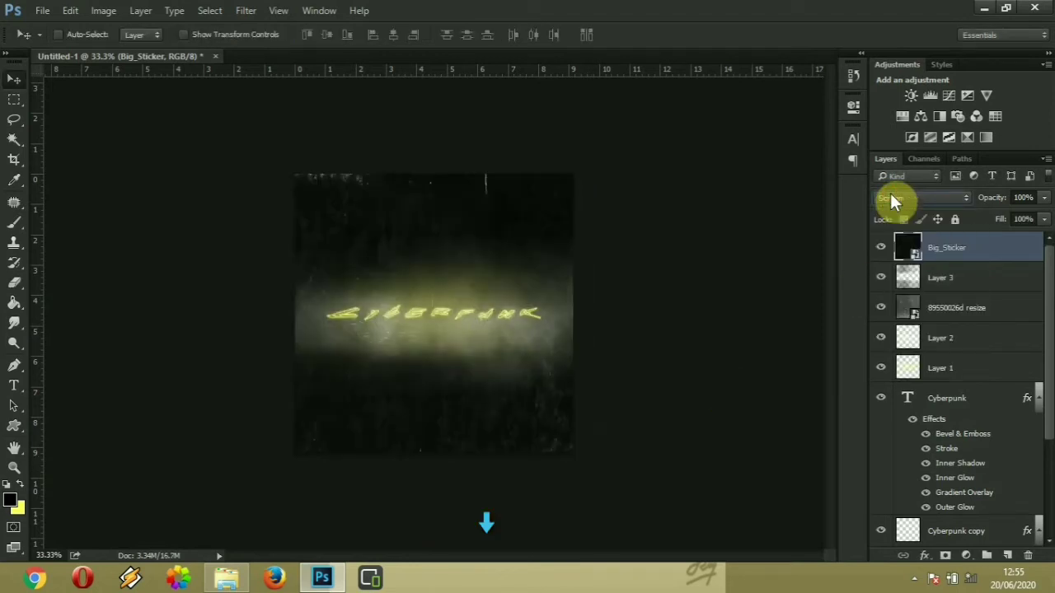
key(ctrl+plus)
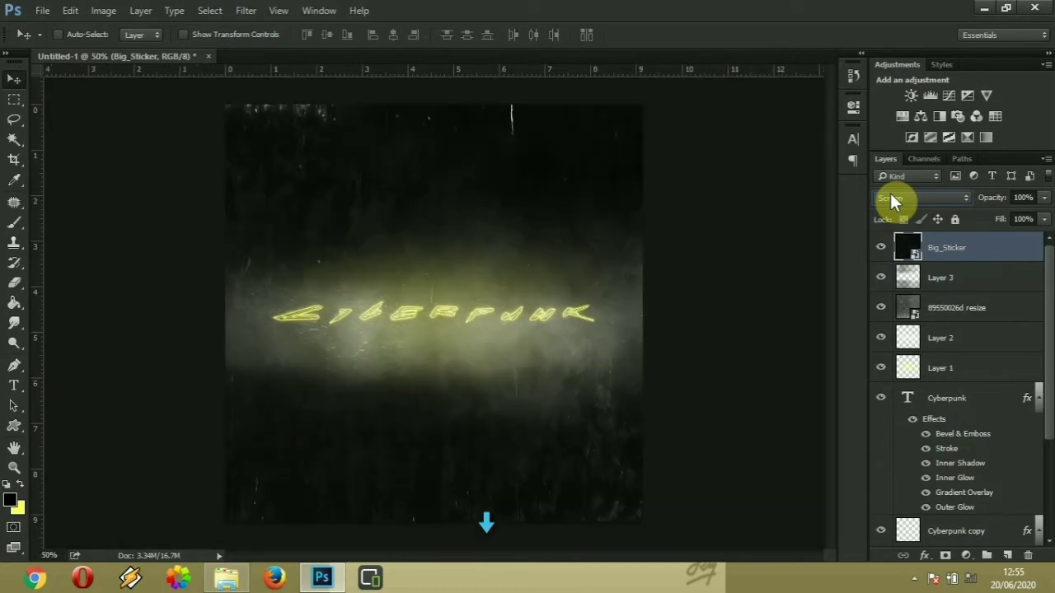
scroll(890, 197, up, 1)
scroll(890, 198, down, 1)
drag(944, 257, 945, 335)
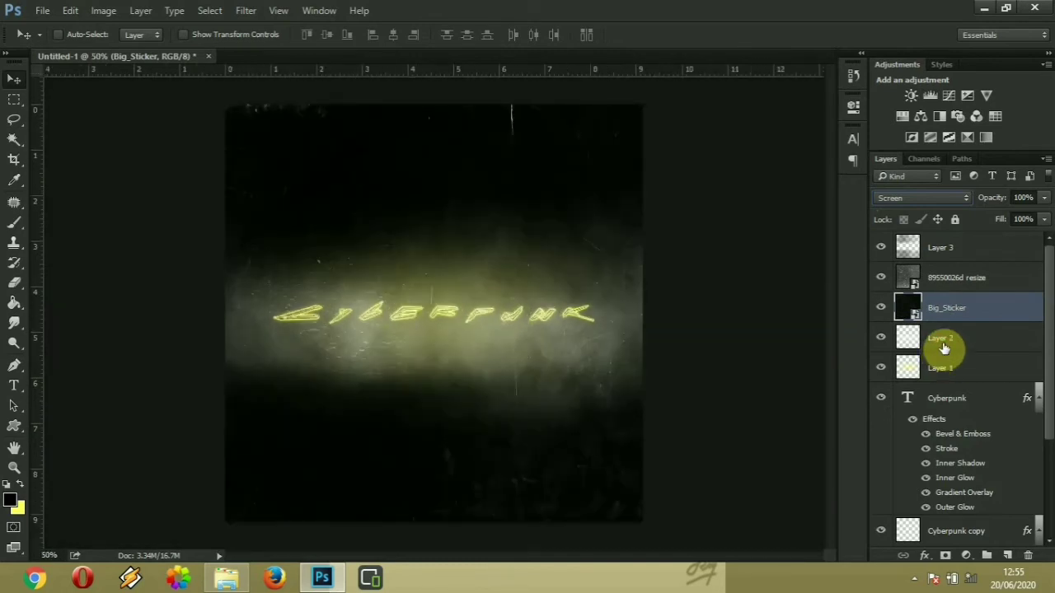
- Draw a thin horizontal bar about 356 px wide and 9 px high below the text, on a layer above Layer 2
click(944, 348)
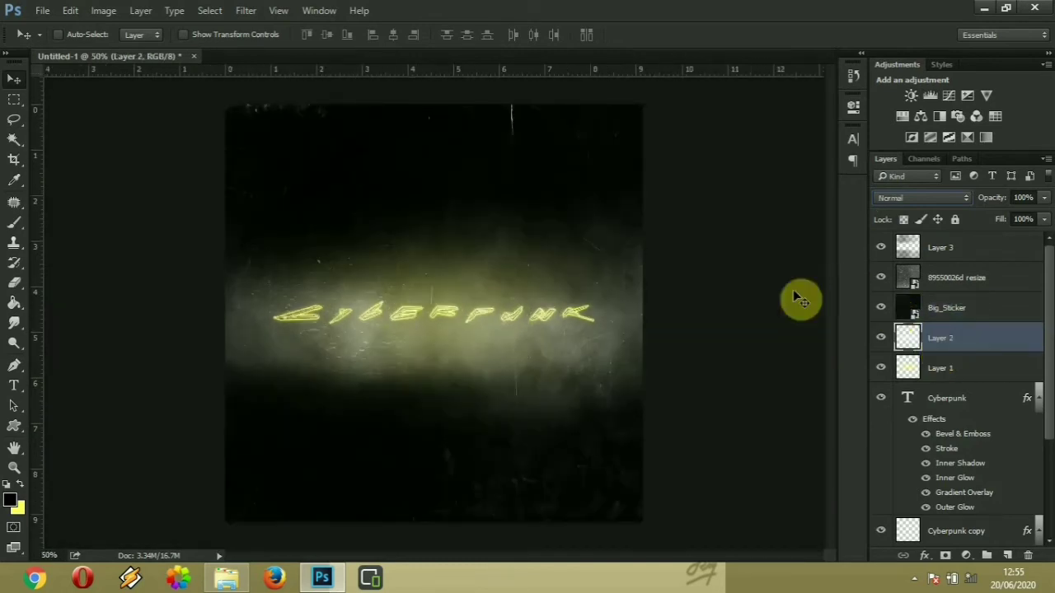
click(17, 426)
click(52, 425)
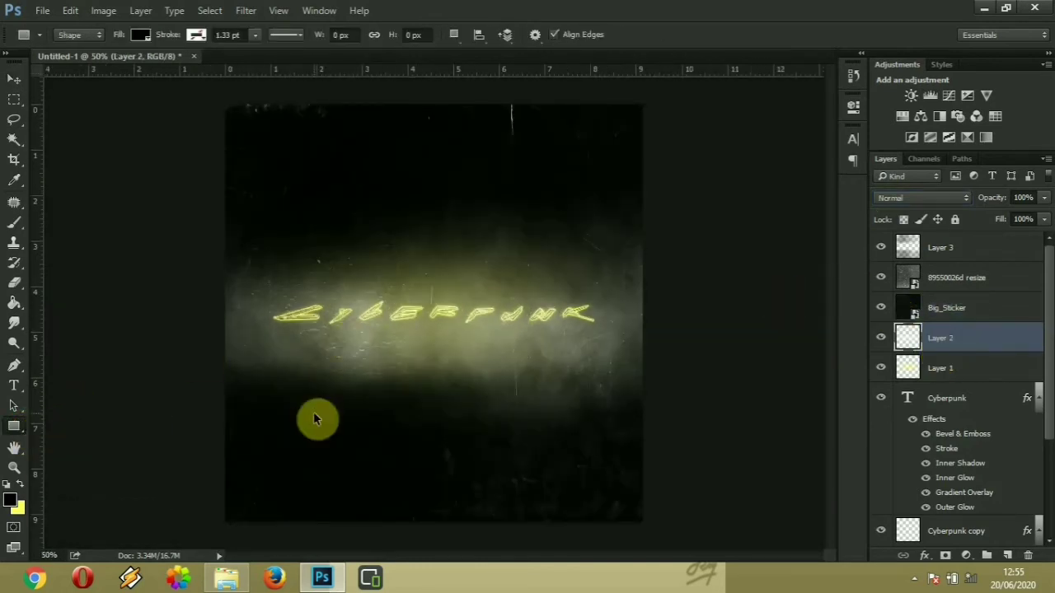
key(ctrl+plus)
scroll(834, 374, down, 3)
drag(354, 294, 537, 296)
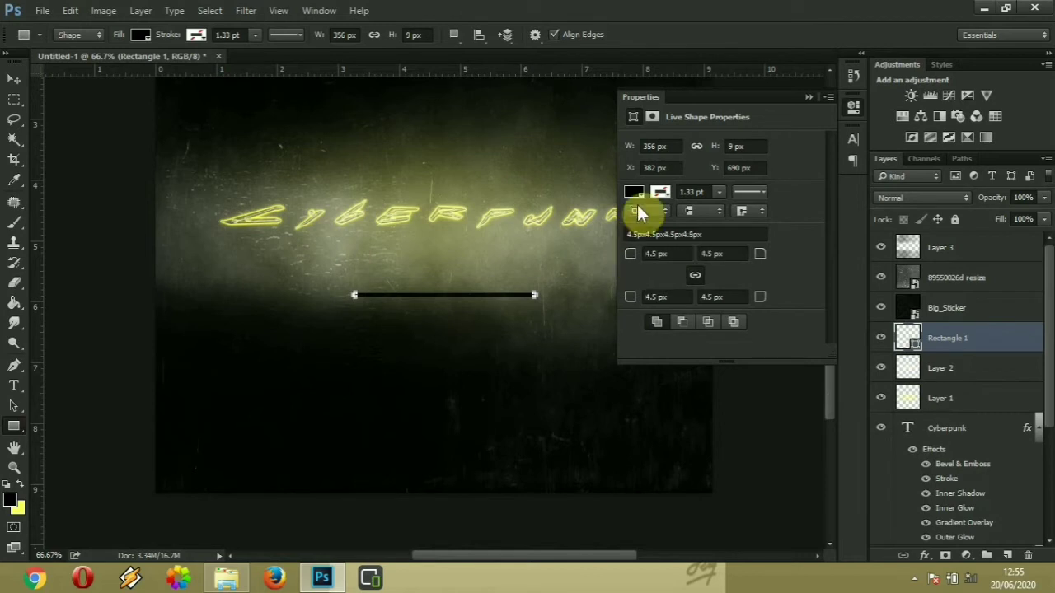
- Fill the bar with white and center it horizontally on the canvas
click(637, 203)
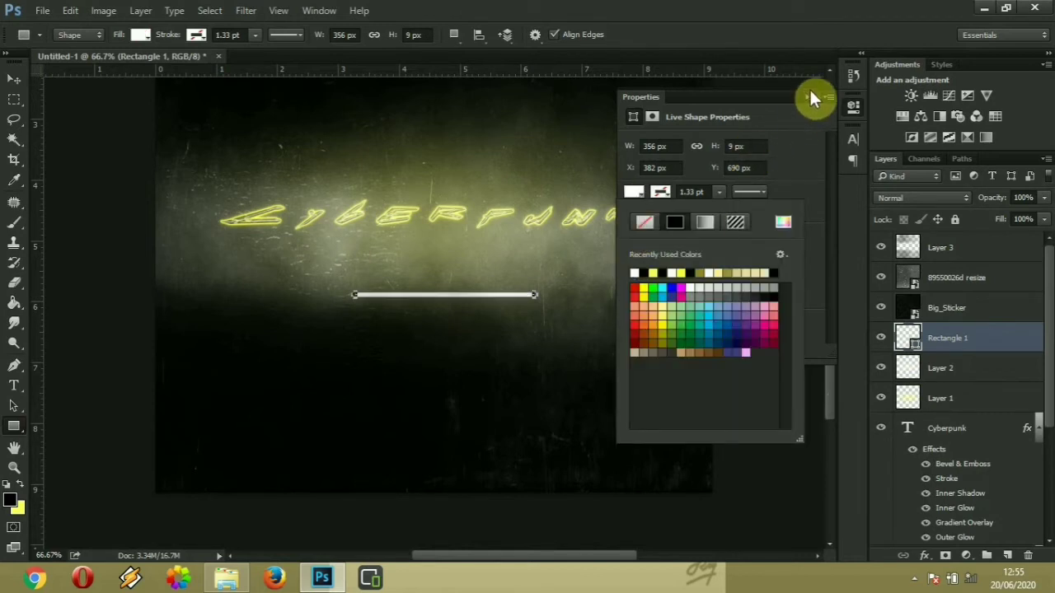
click(811, 95)
click(12, 84)
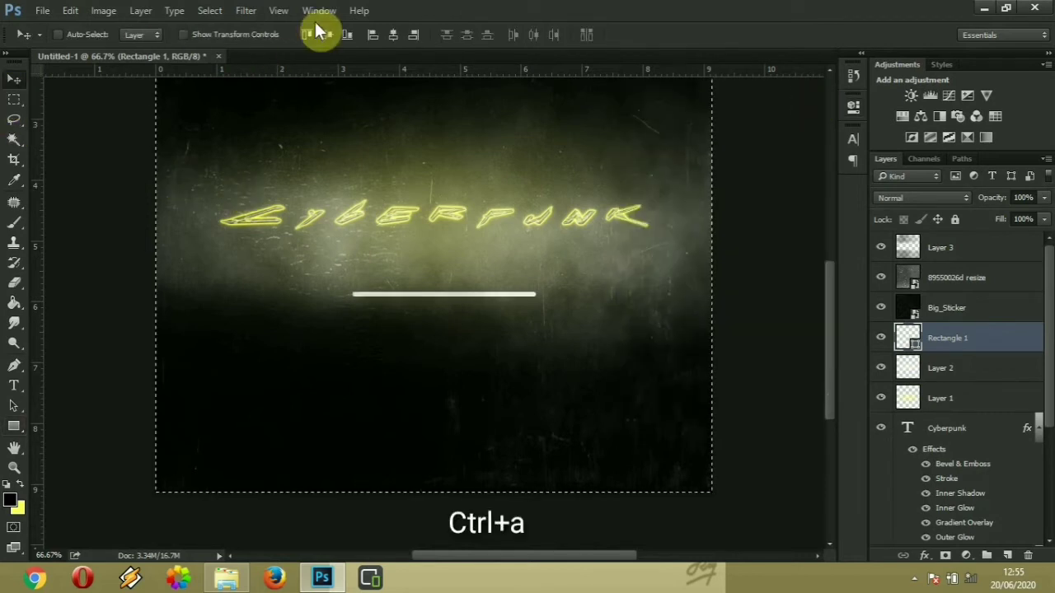
click(392, 36)
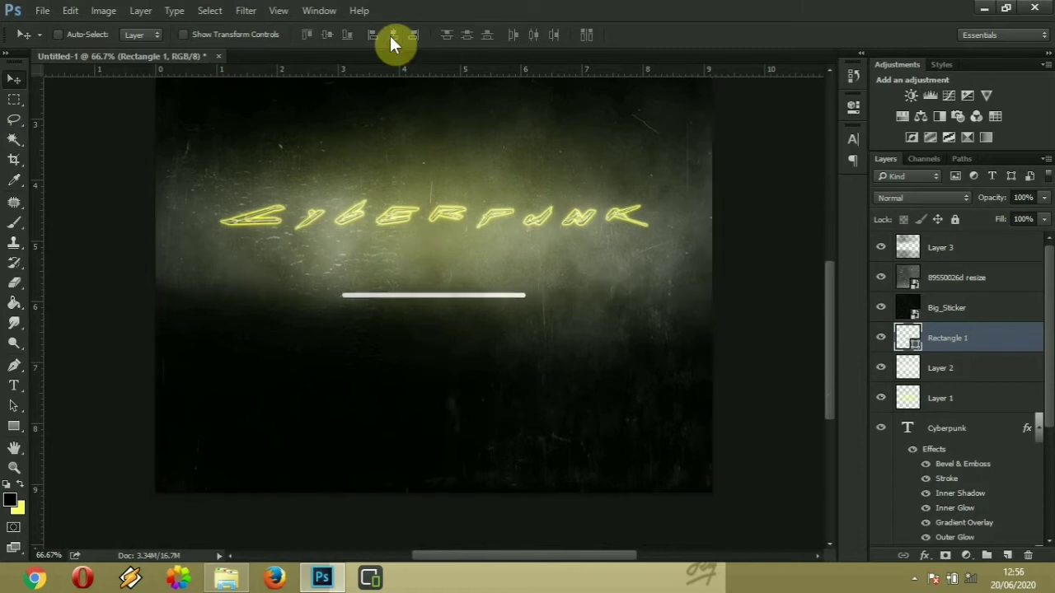
- Draw a diagonal-stripe custom shape about 415 px wide and 168 px high over the white bar
key(ctrl+plus)
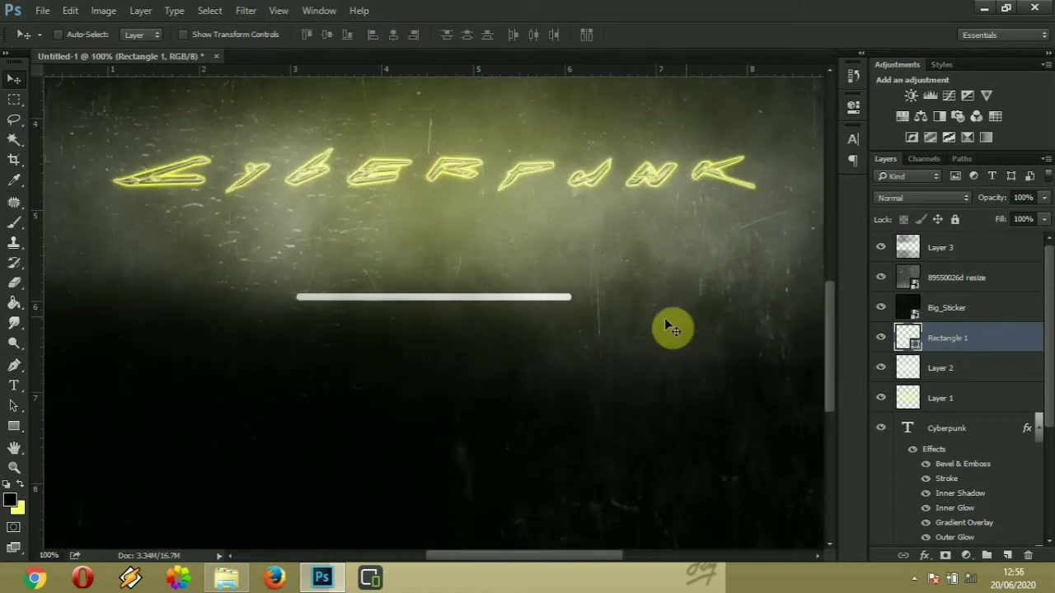
click(14, 426)
click(54, 491)
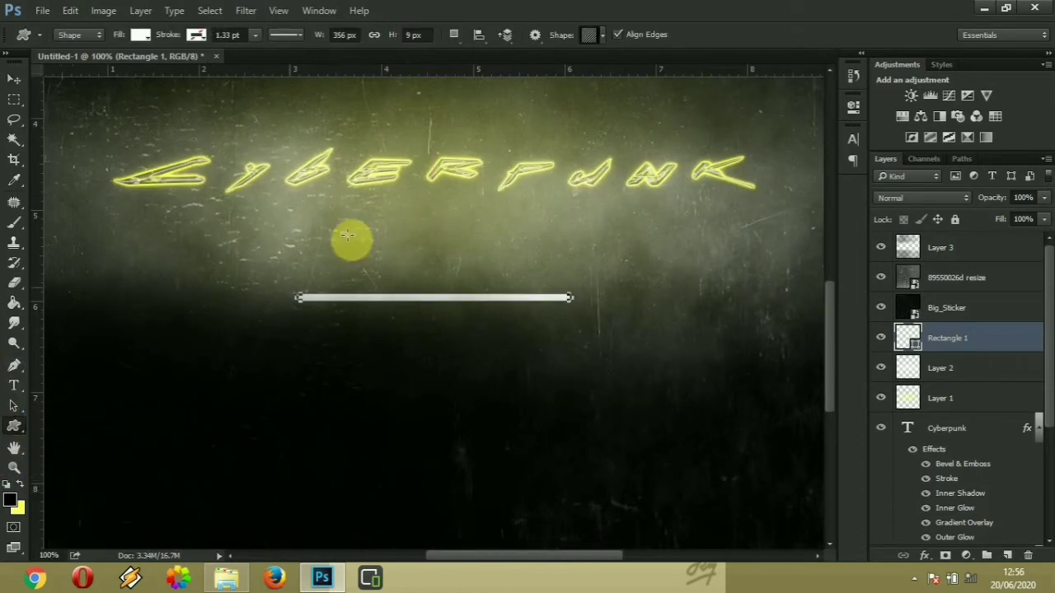
click(599, 27)
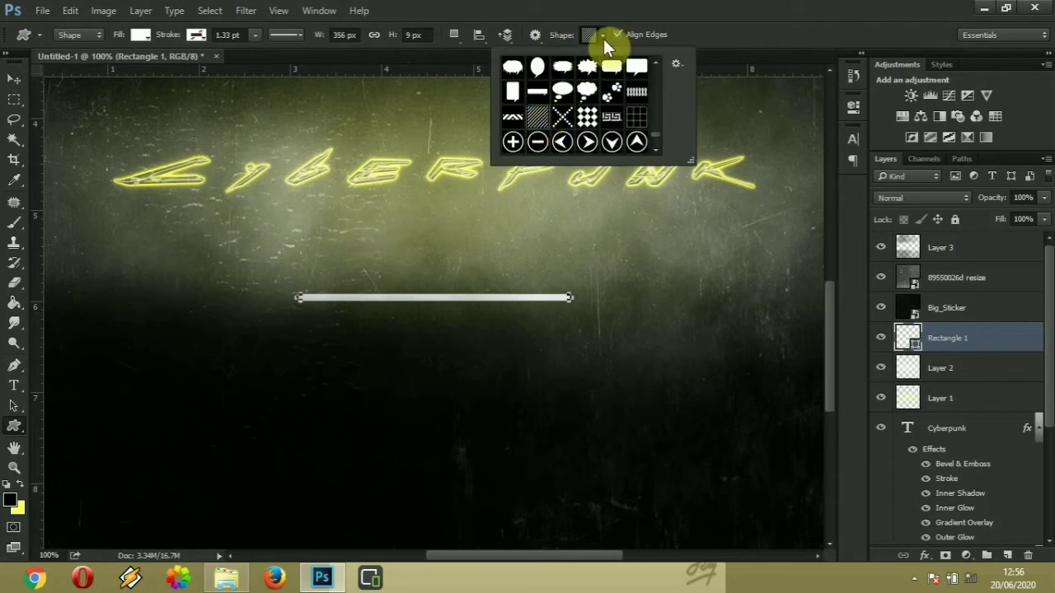
click(603, 39)
key(ctrl+minus)
mouse_move(334, 280)
mouse_down()
mouse_move(348, 332)
mouse_move(583, 357)
mouse_move(552, 366)
mouse_up()
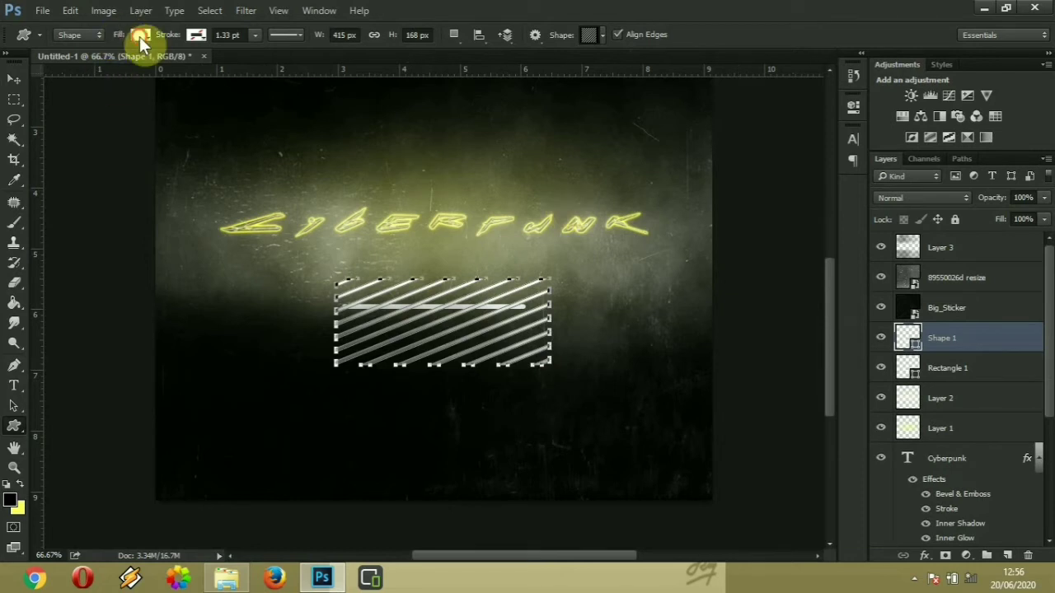
- Fill the diagonal-stripe shape with yellow and clip it to the white bar's layer
click(140, 34)
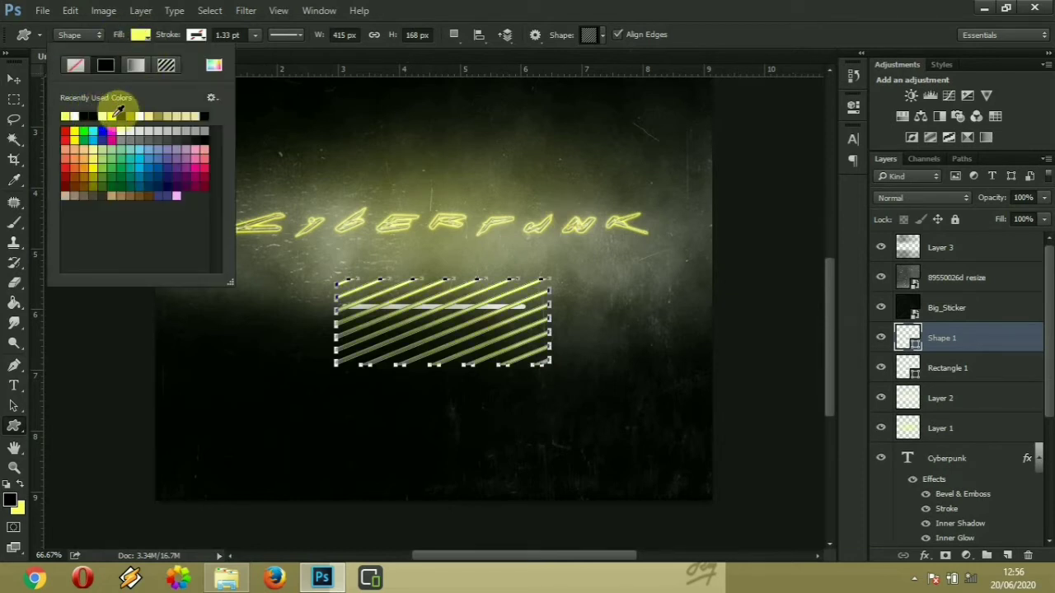
click(114, 117)
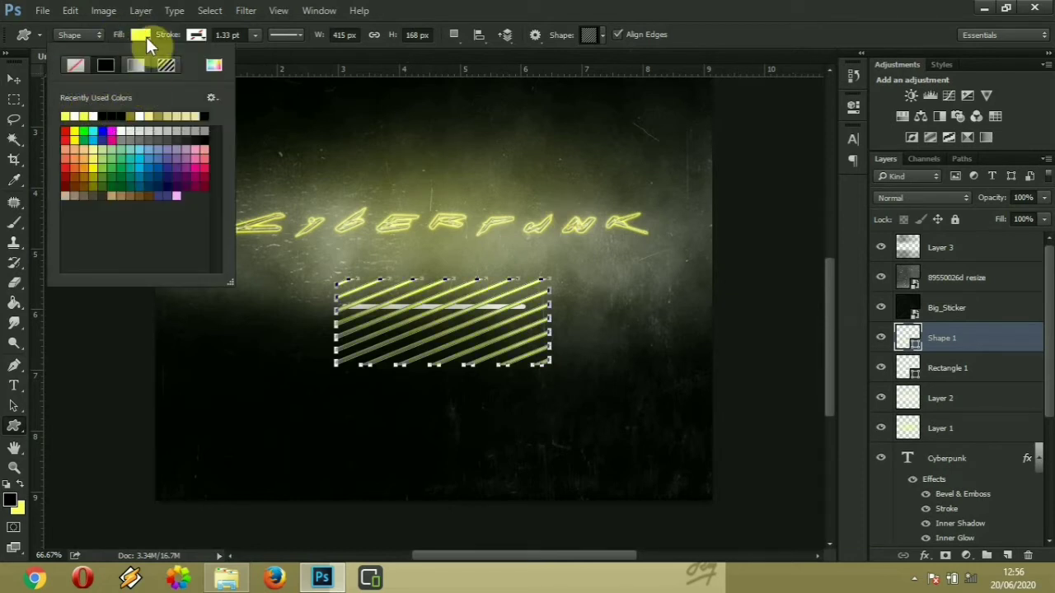
click(146, 37)
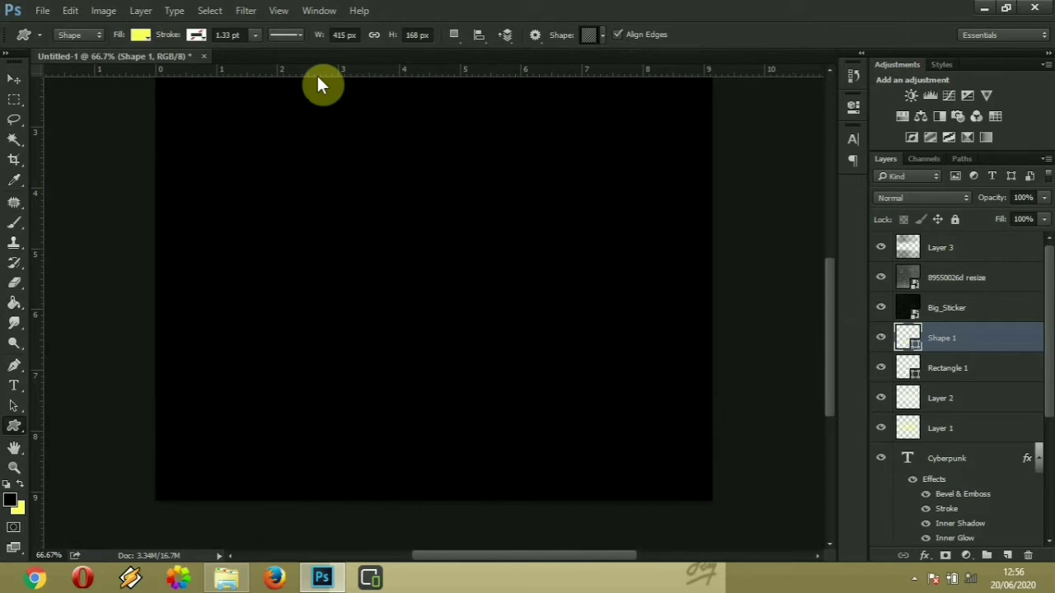
right_click(955, 350)
click(879, 293)
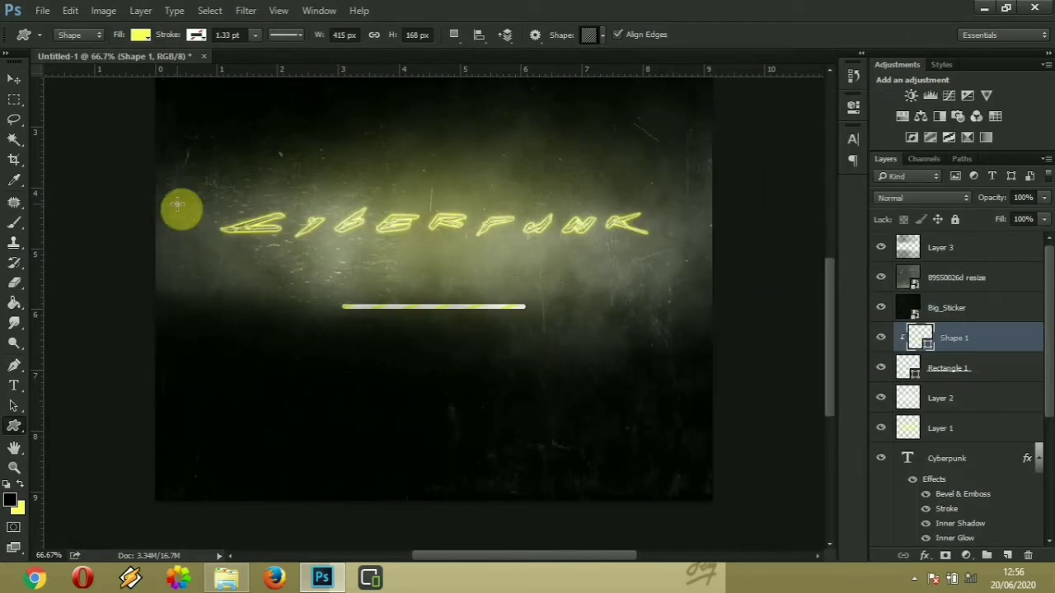
- Apply a slight Motion Blur to the yellow stripes inside the bar
click(21, 83)
key(ctrl+plus)
key(ctrl+plus)
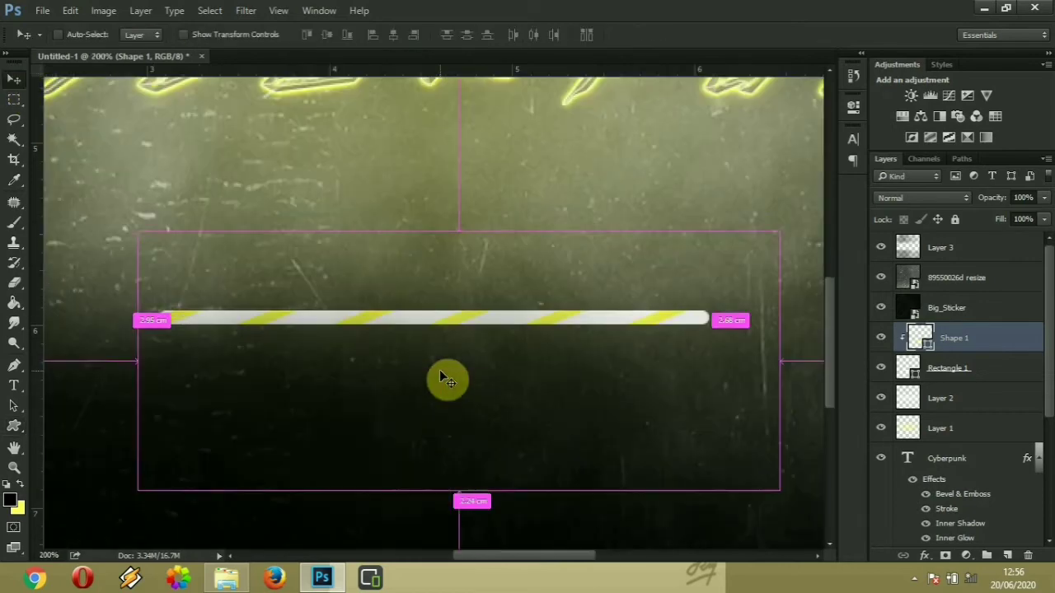
click(246, 10)
mouse_move(353, 173)
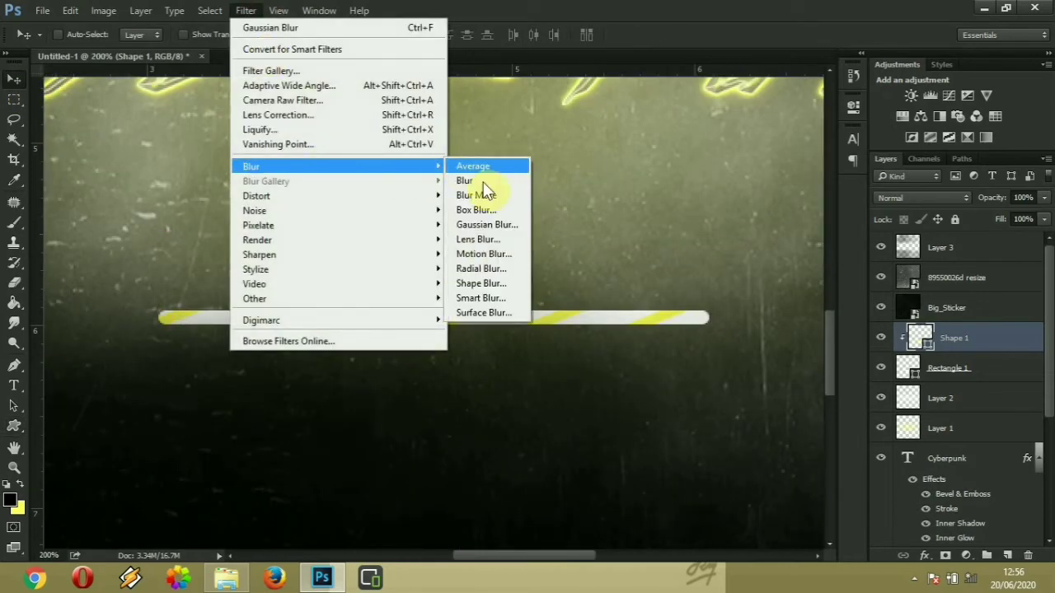
click(484, 253)
drag(691, 390, 701, 387)
click(880, 137)
key(v)
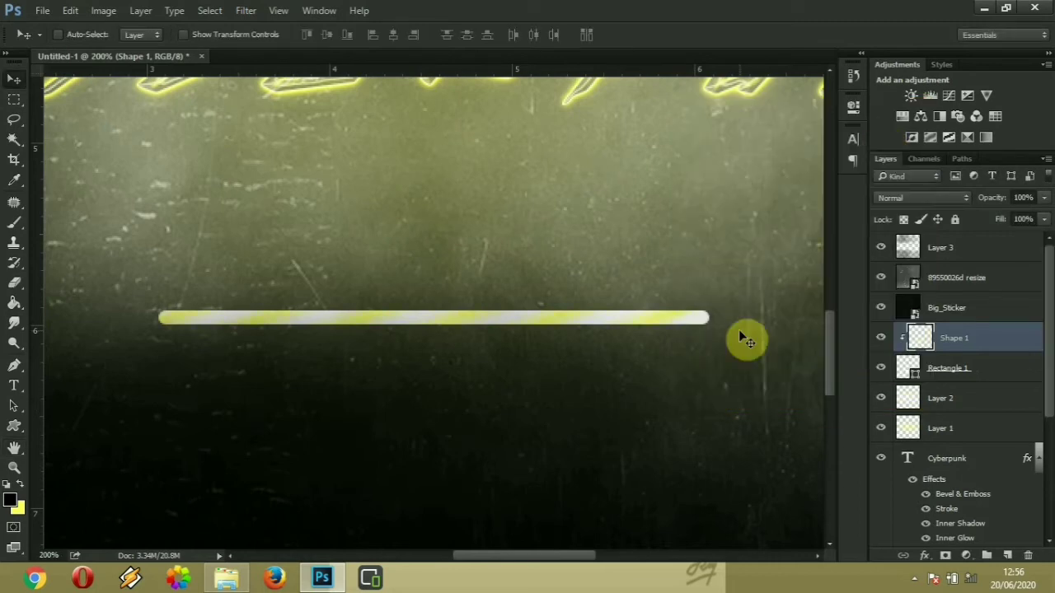
key(ctrl+0)
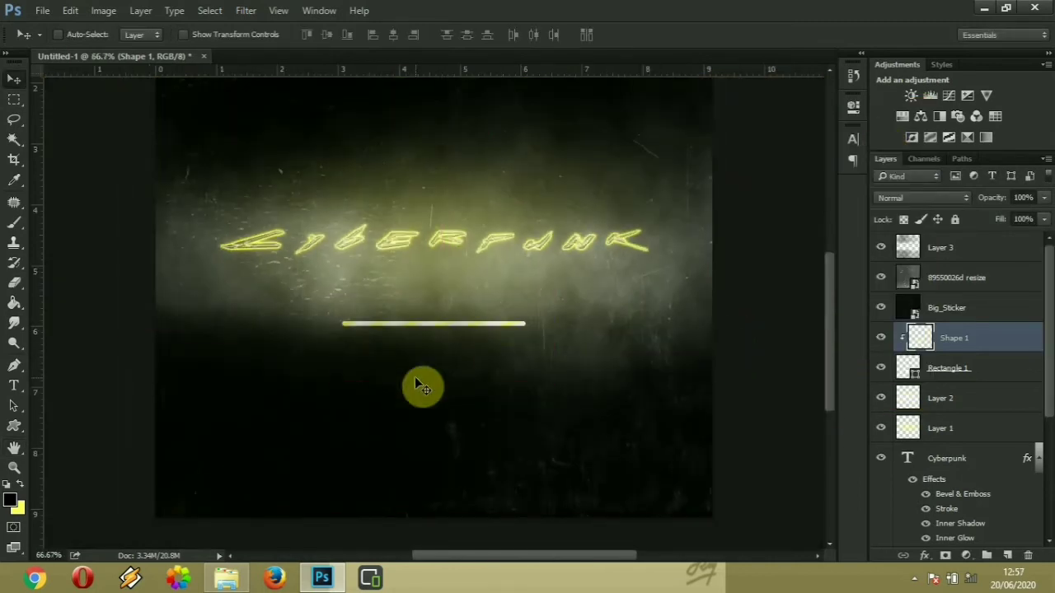
key(ctrl+1)
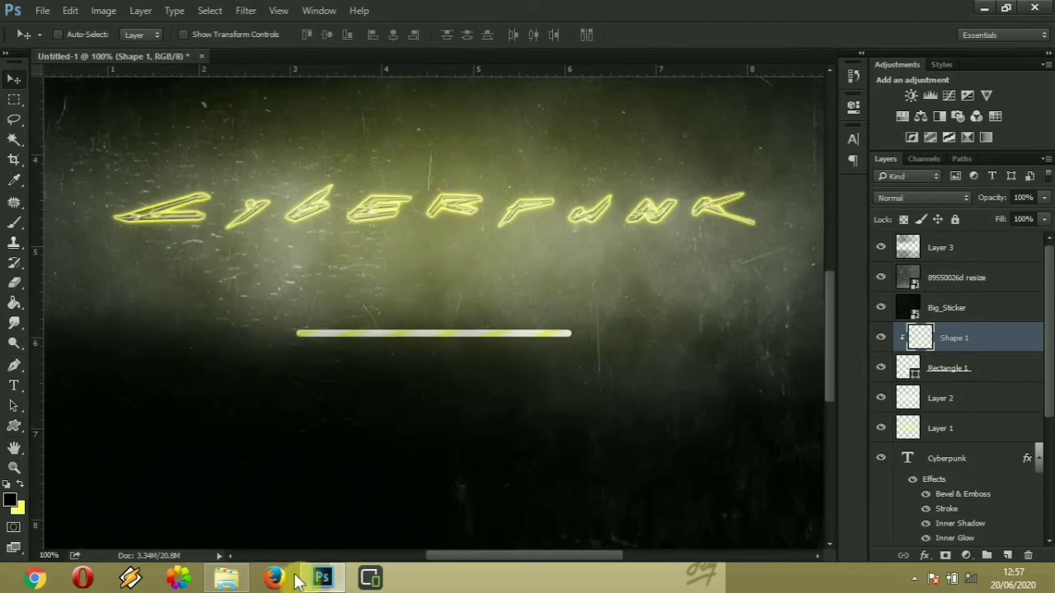
- Place the hiclipart.com hourglass image from the Downloads folder above the Shape 1 layer
mouse_move(241, 583)
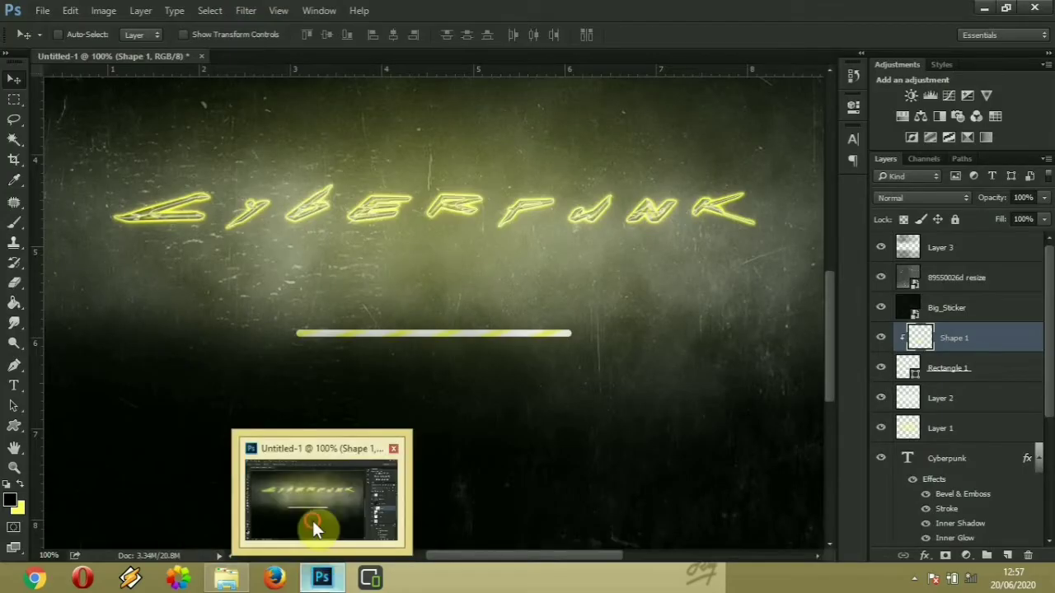
click(228, 495)
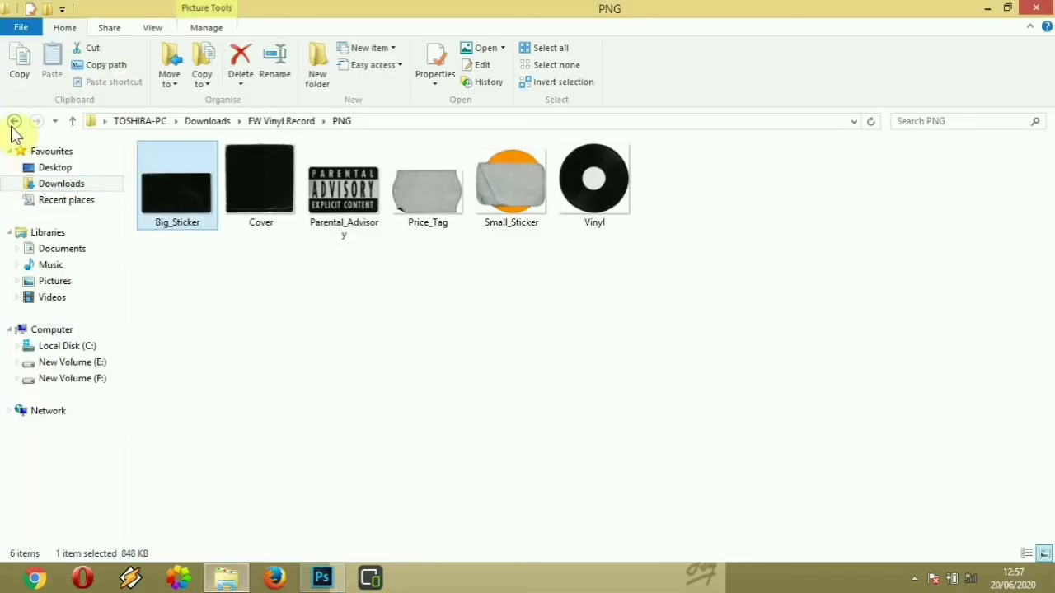
click(13, 121)
click(13, 122)
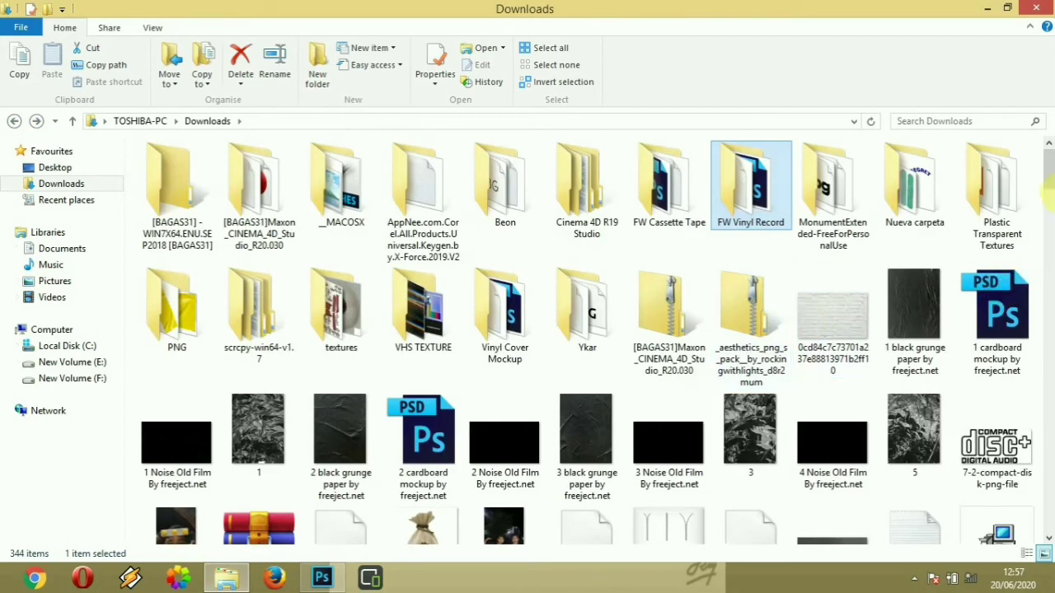
click(1048, 200)
drag(1050, 203, 1050, 346)
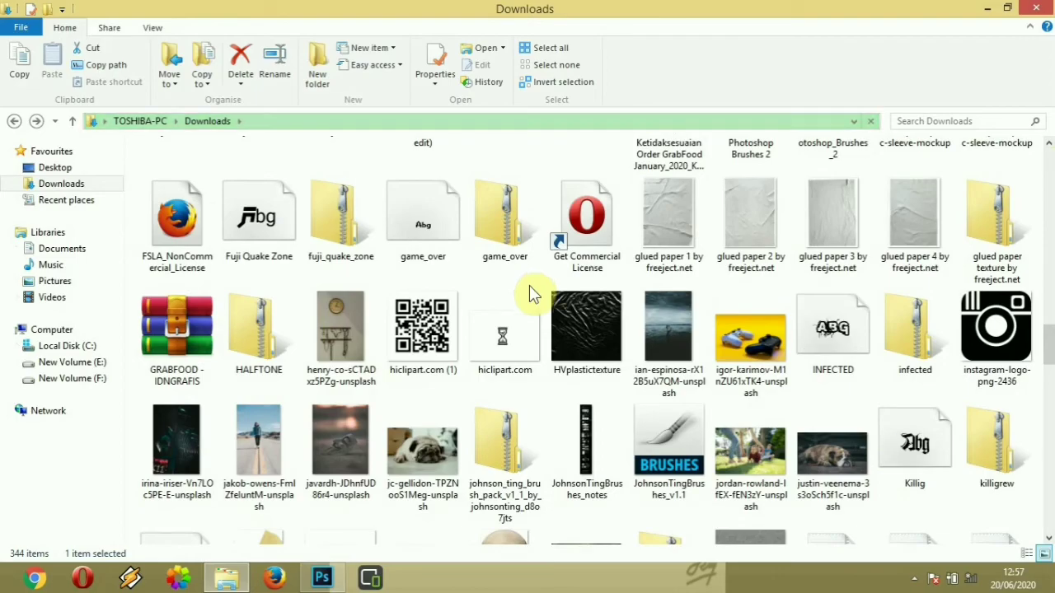
click(510, 332)
drag(511, 333, 589, 440)
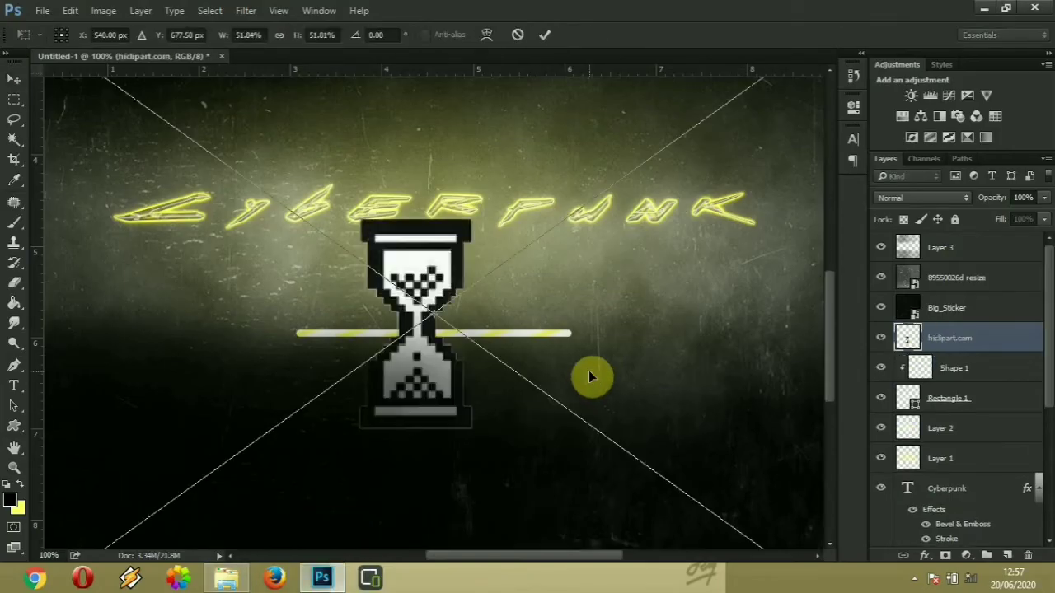
- Scale the placed hourglass down to a small icon slightly taller than the bar
key(ctrl+minus)
drag(641, 506, 459, 409)
key(ctrl+plus)
key(Return)
key(ctrl+plus)
key(ctrl+plus)
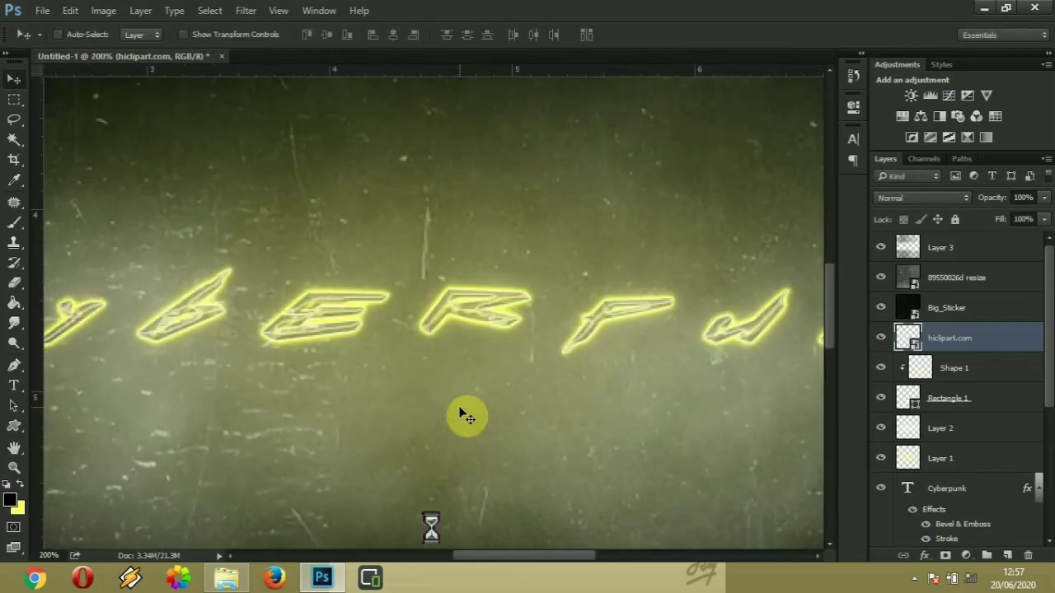
- Move the small hourglass just past the bar's right end and rasterize its layer
drag(833, 356, 833, 393)
drag(427, 303, 730, 340)
right_click(984, 335)
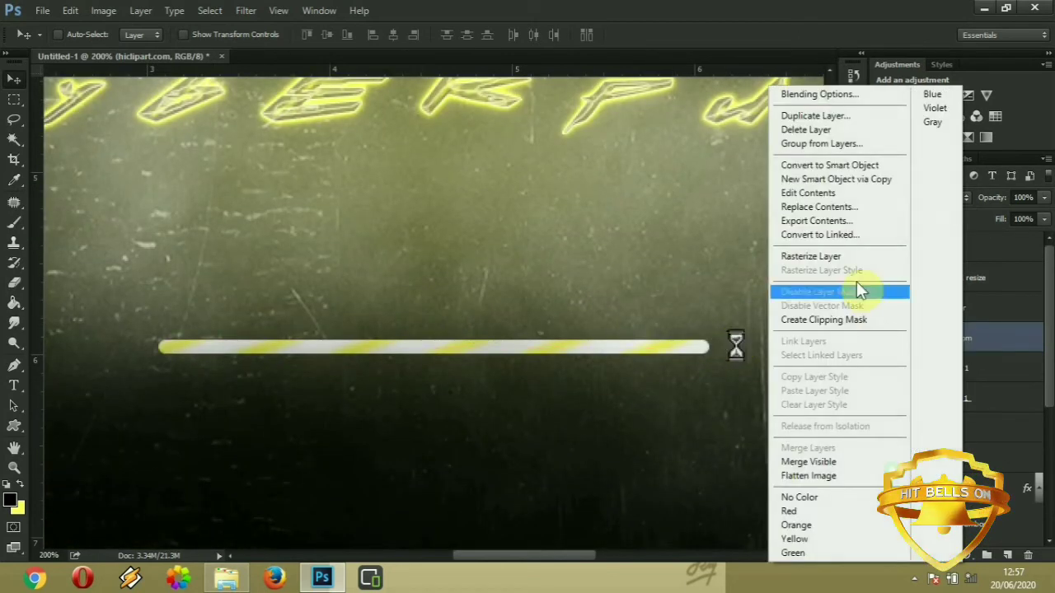
click(860, 286)
click(924, 555)
click(947, 401)
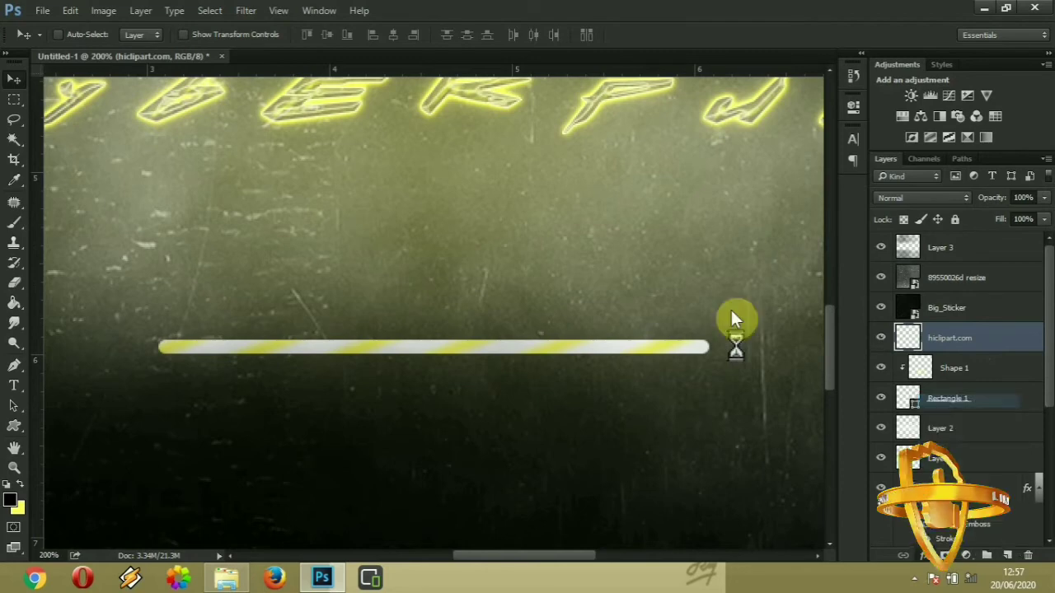
click(617, 229)
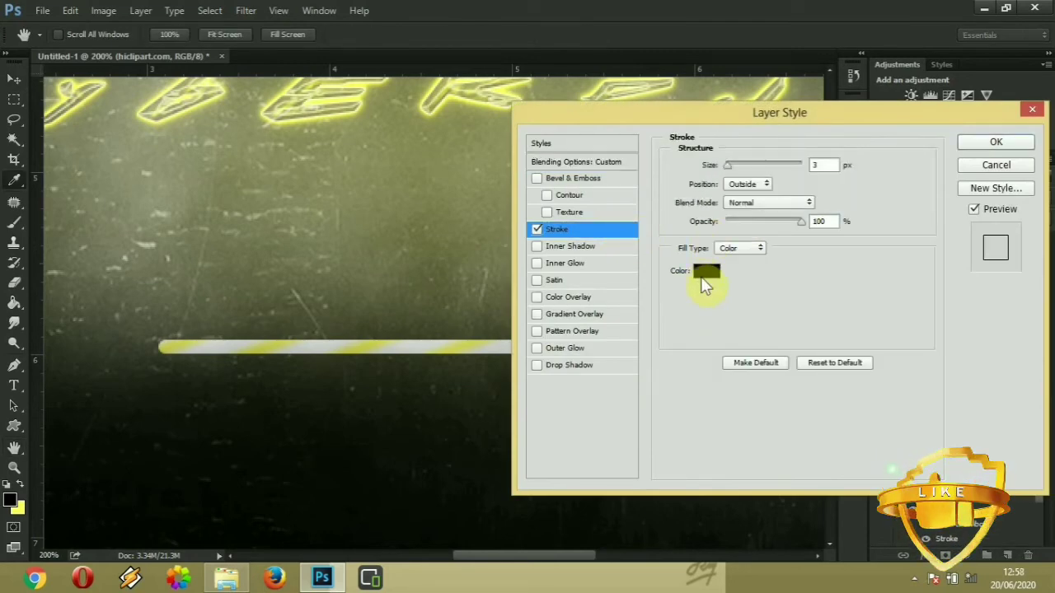
click(702, 272)
click(854, 171)
drag(772, 113, 1045, 155)
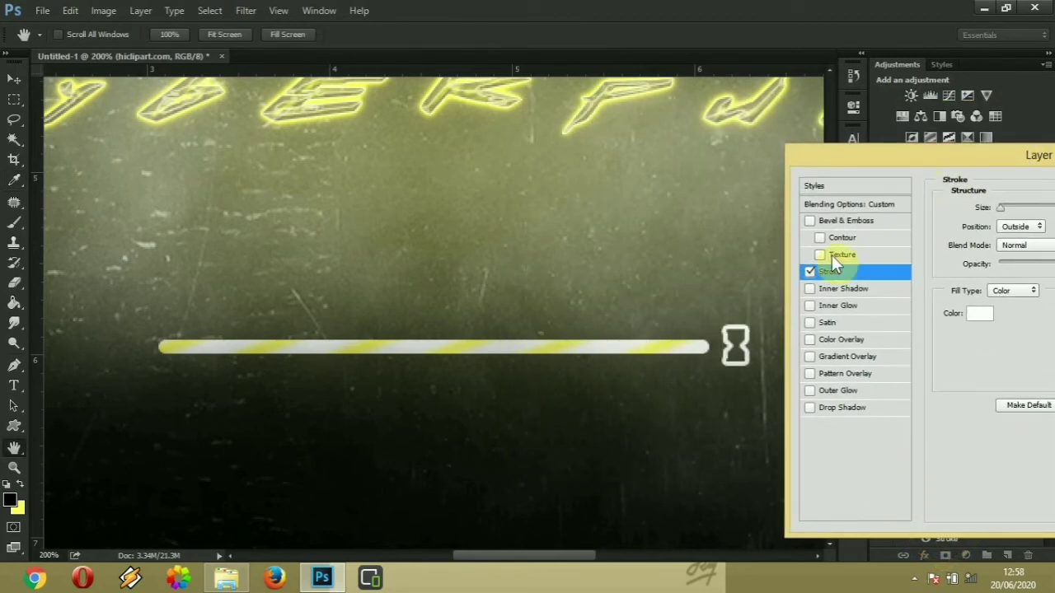
click(810, 271)
click(837, 221)
drag(860, 172, 655, 106)
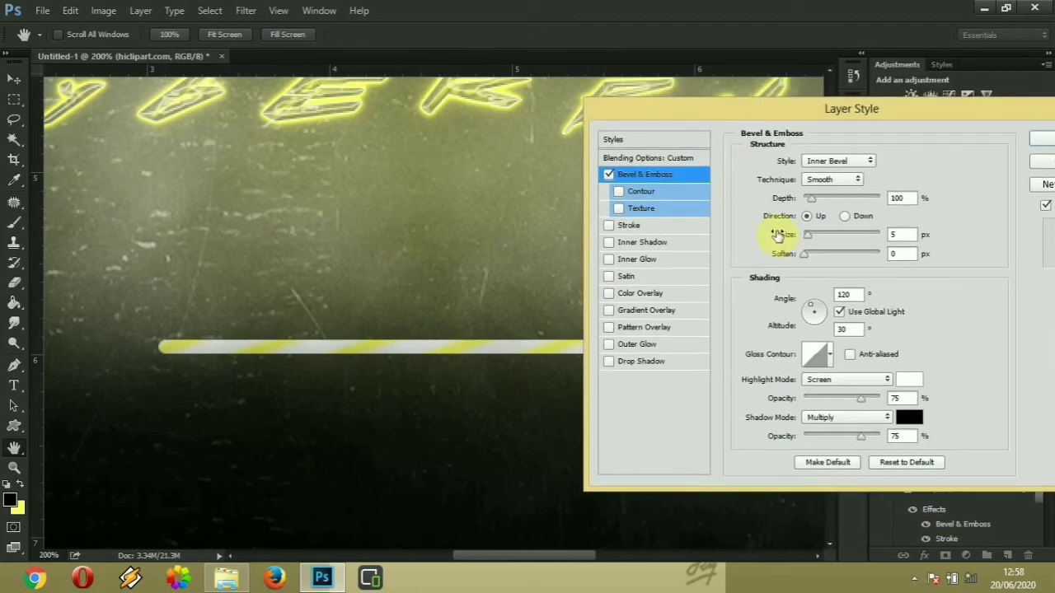
click(608, 175)
click(614, 156)
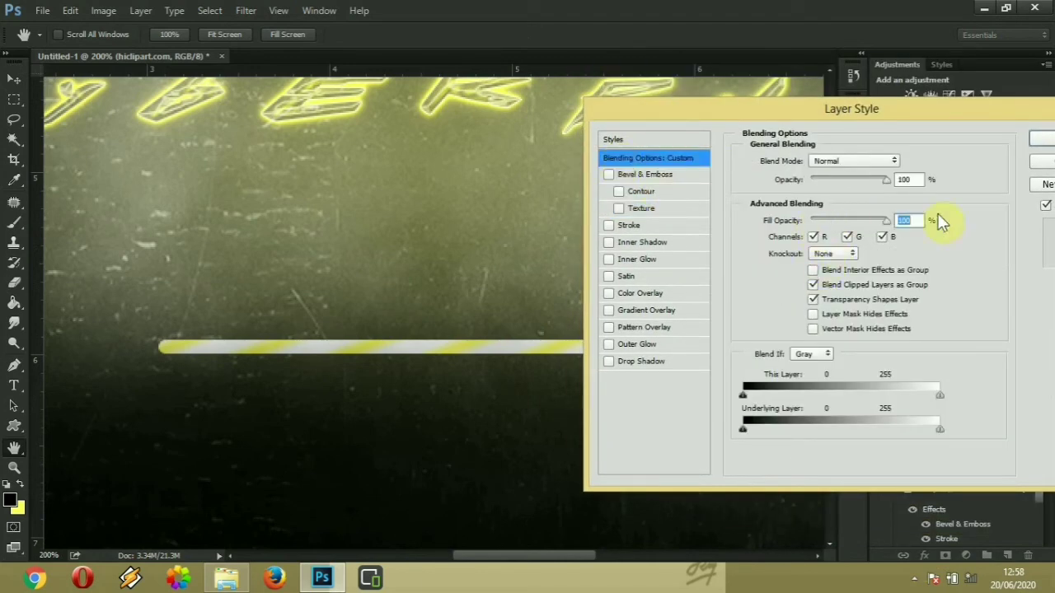
click(1031, 148)
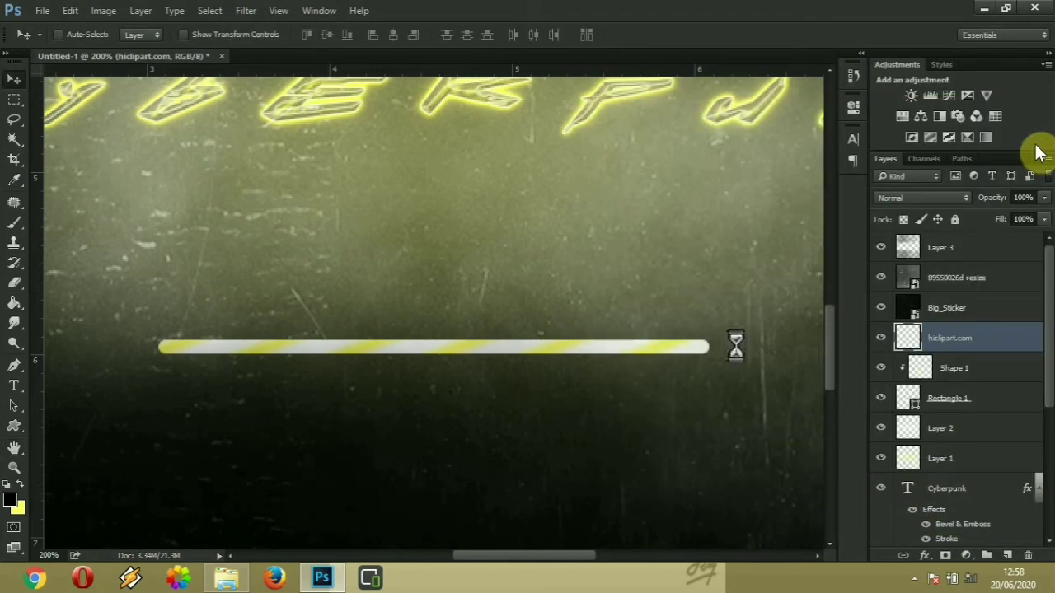
- Apply a Gradient Map adjustment with the black-to-white gradient to the hourglass layer
click(103, 12)
mouse_move(241, 53)
click(335, 268)
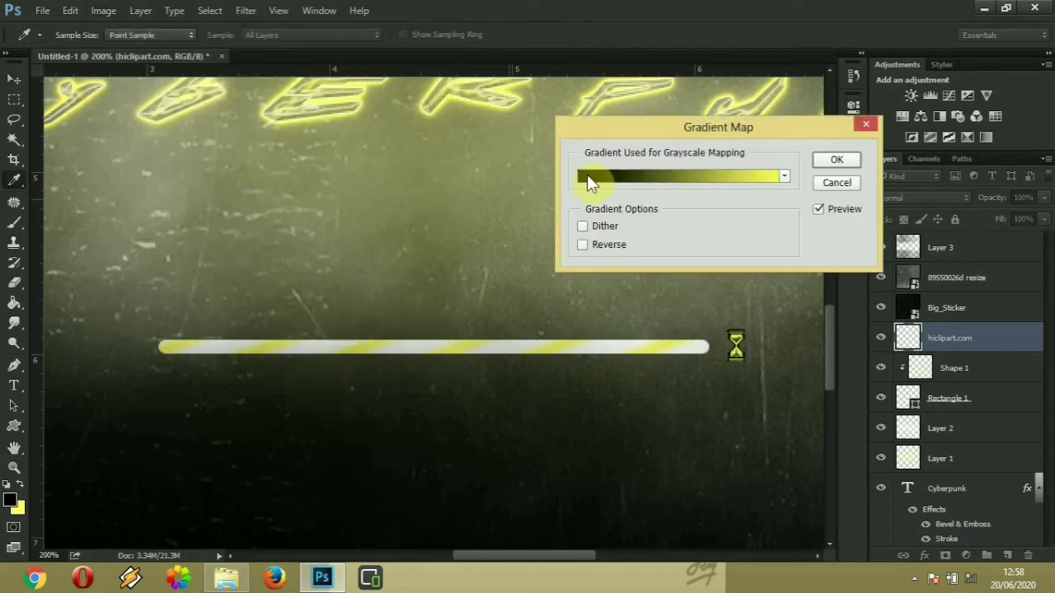
click(590, 175)
click(760, 176)
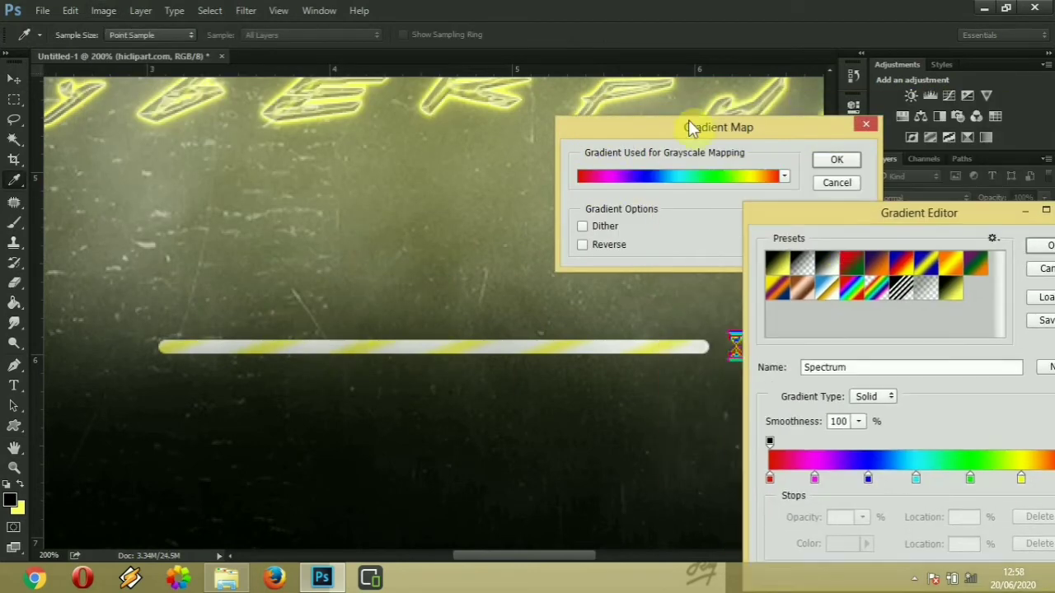
click(901, 262)
click(925, 262)
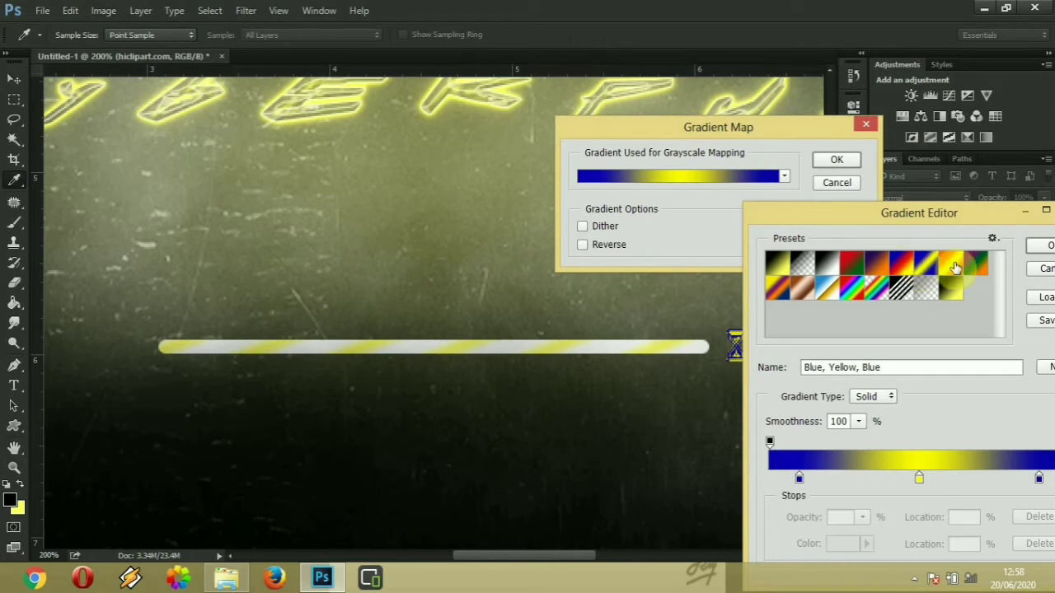
click(950, 262)
click(831, 264)
click(1030, 249)
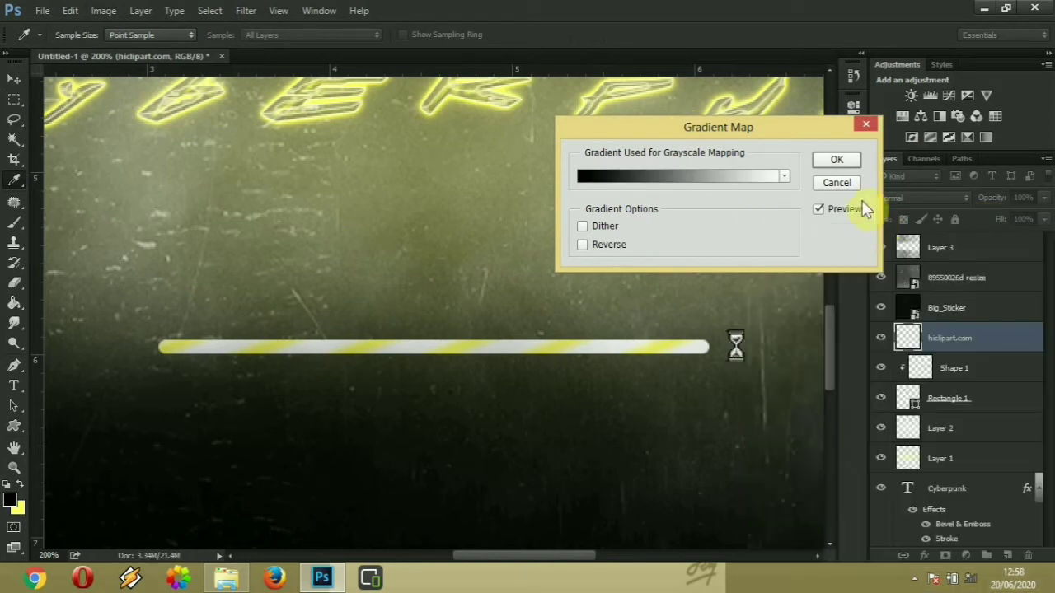
click(835, 157)
- Duplicate the hourglass layer and rotate the copy slightly clockwise in place
key(v)
drag(528, 558, 549, 558)
key(ctrl+j)
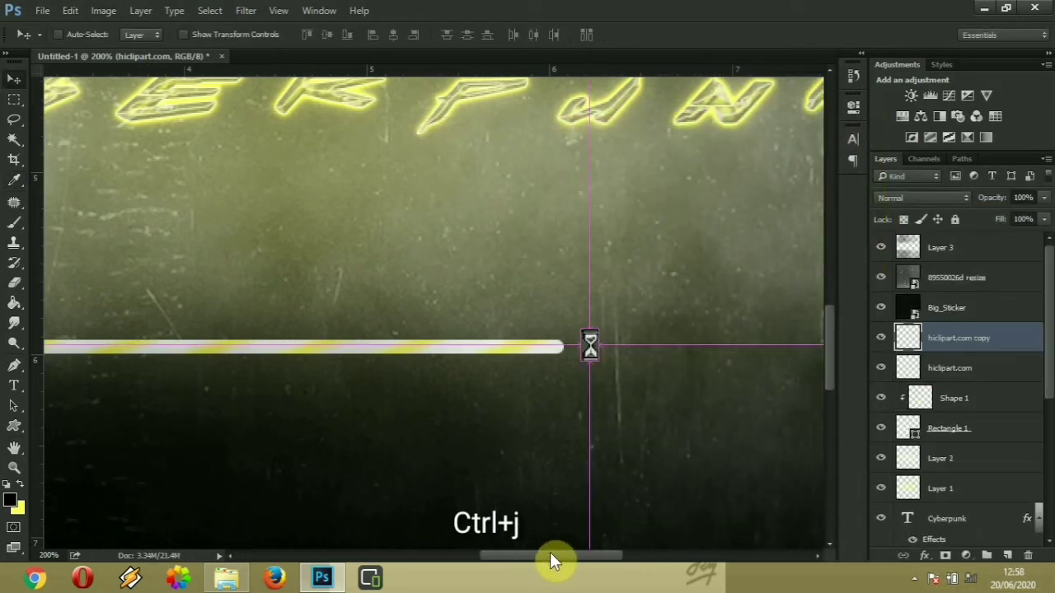
click(183, 34)
drag(610, 317, 631, 324)
key(Return)
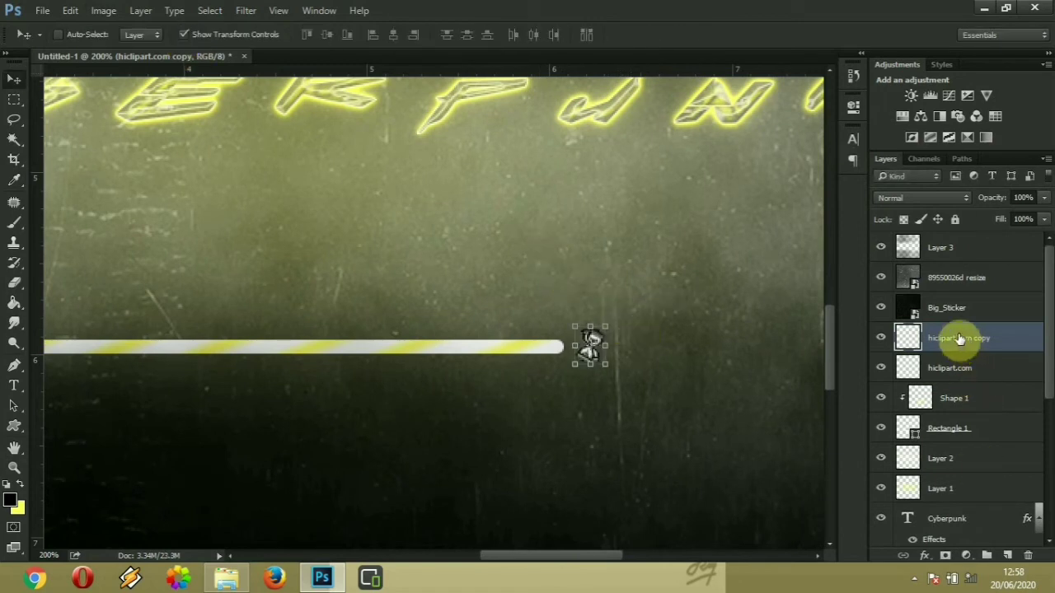
click(183, 34)
- Apply a Motion Blur at 90° with a 7-pixel distance to the hourglass copy and move it below the original
click(239, 13)
mouse_move(402, 171)
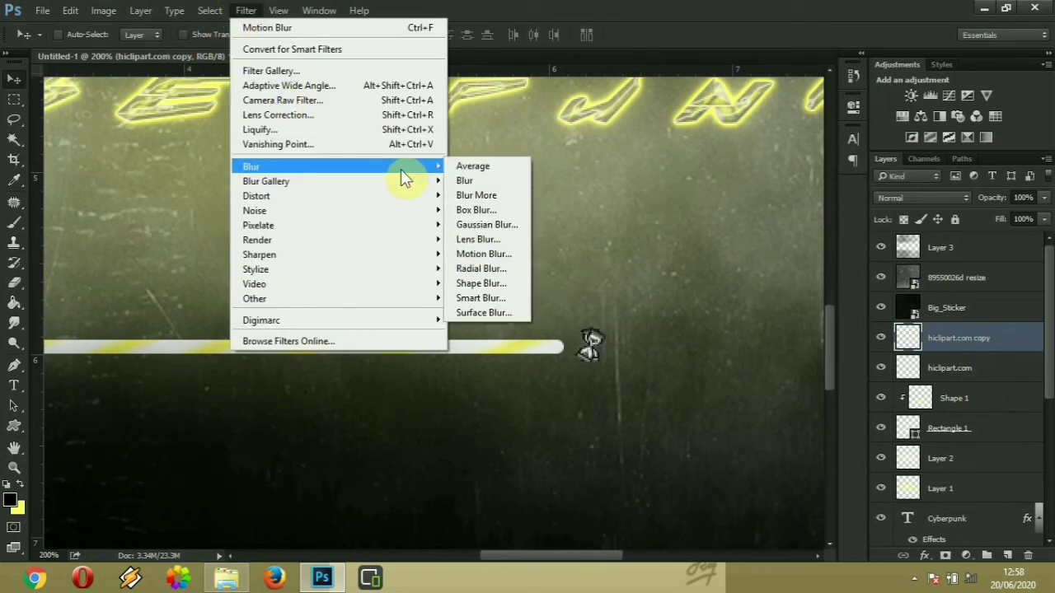
click(485, 254)
drag(699, 386, 696, 388)
click(812, 329)
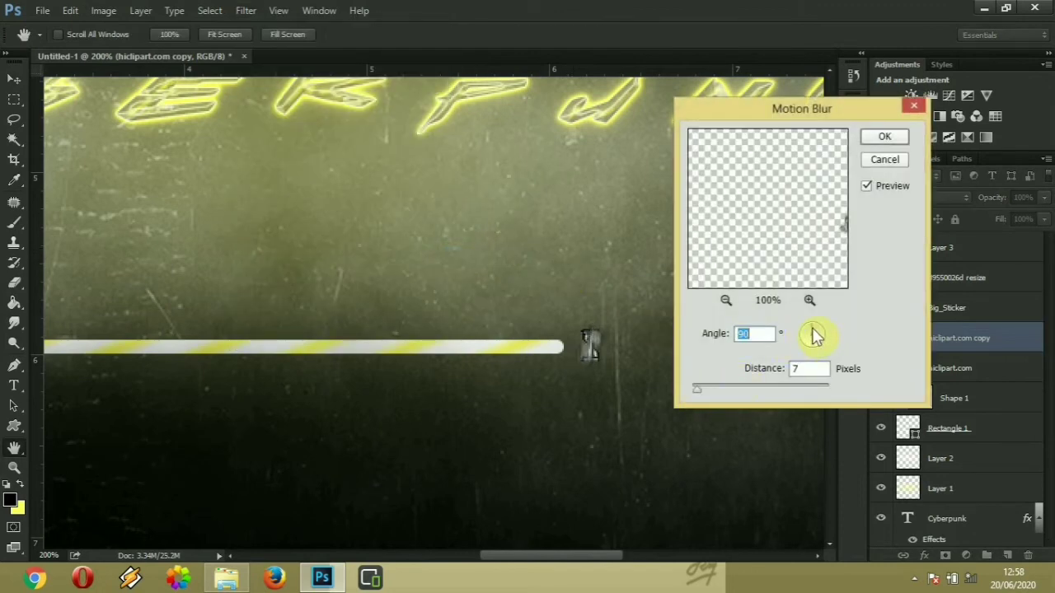
click(890, 141)
drag(964, 348, 961, 373)
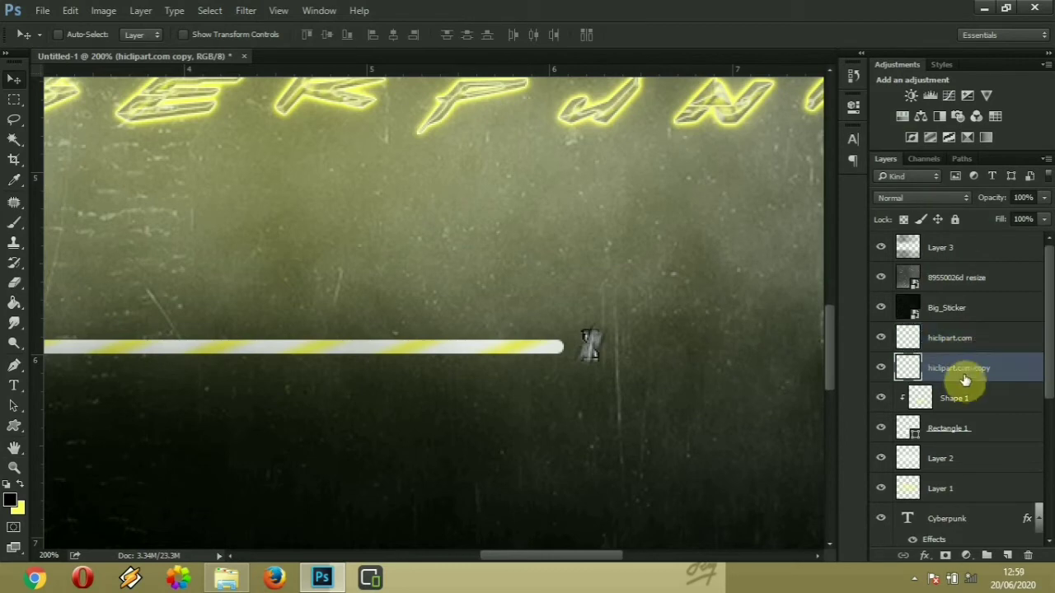
click(252, 13)
mouse_move(379, 161)
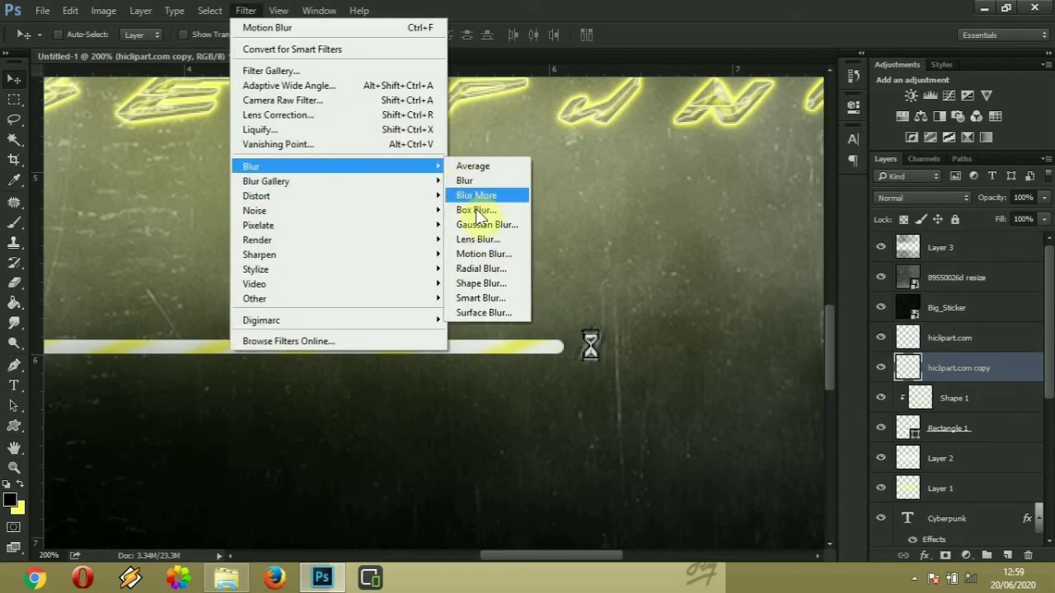
click(485, 224)
click(893, 182)
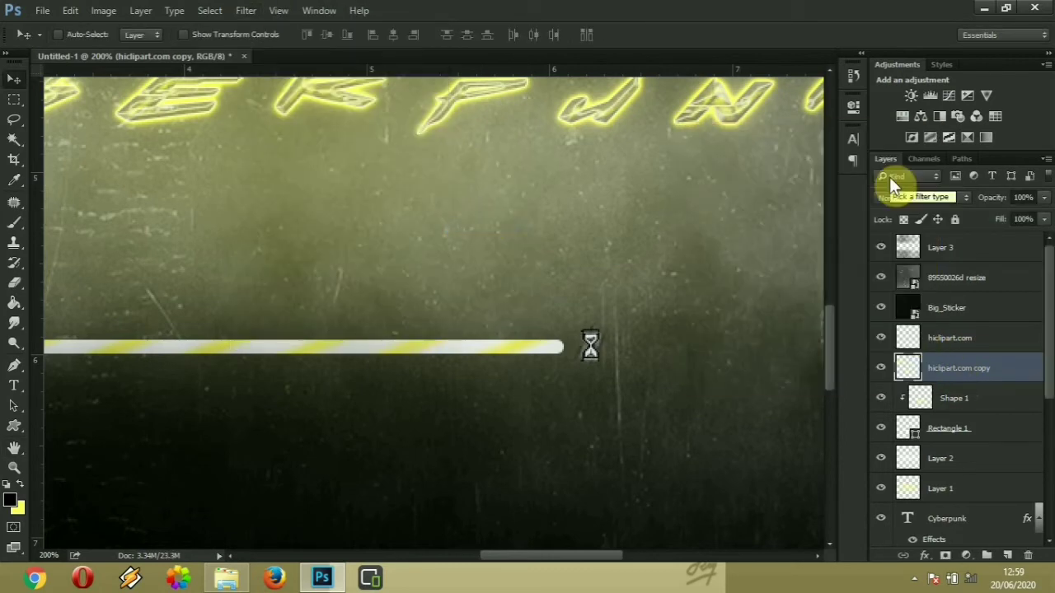
- Apply a Motion Blur to the original hourglass layer at 77° with a 3-pixel distance
click(966, 339)
click(257, 13)
mouse_move(399, 178)
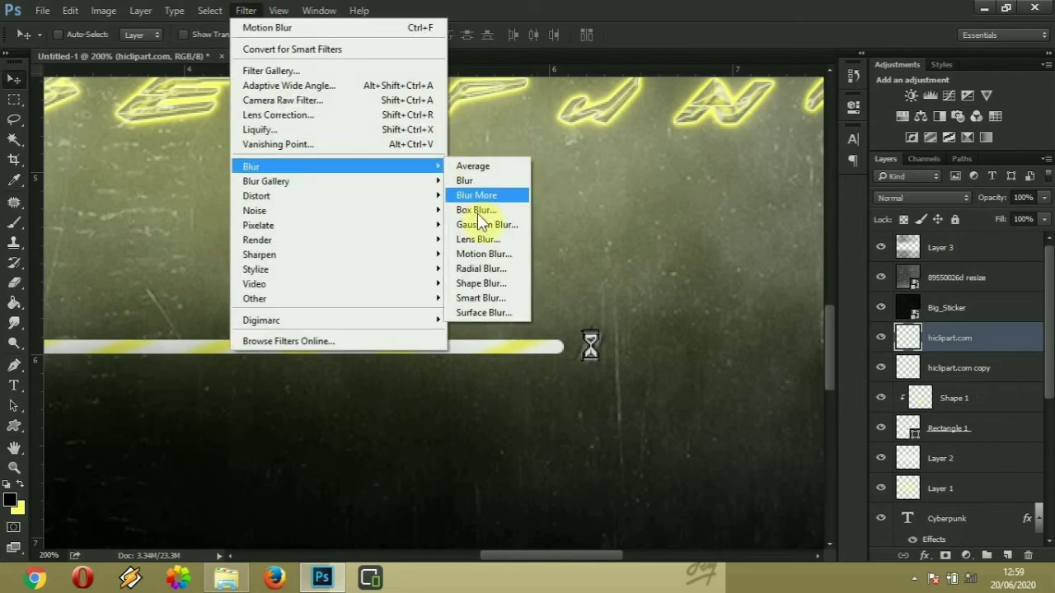
click(482, 254)
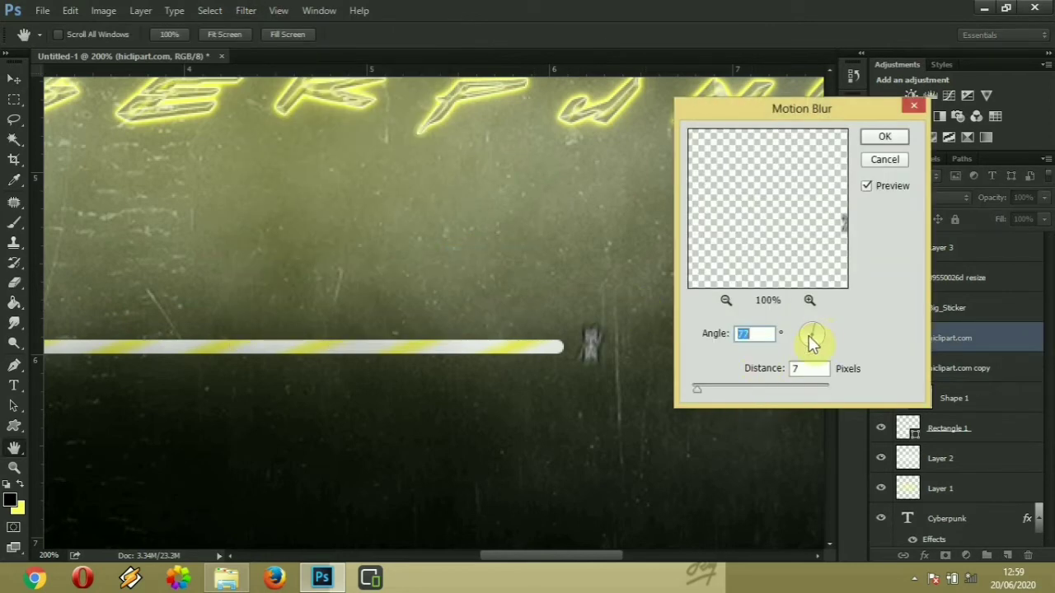
key(Tab)
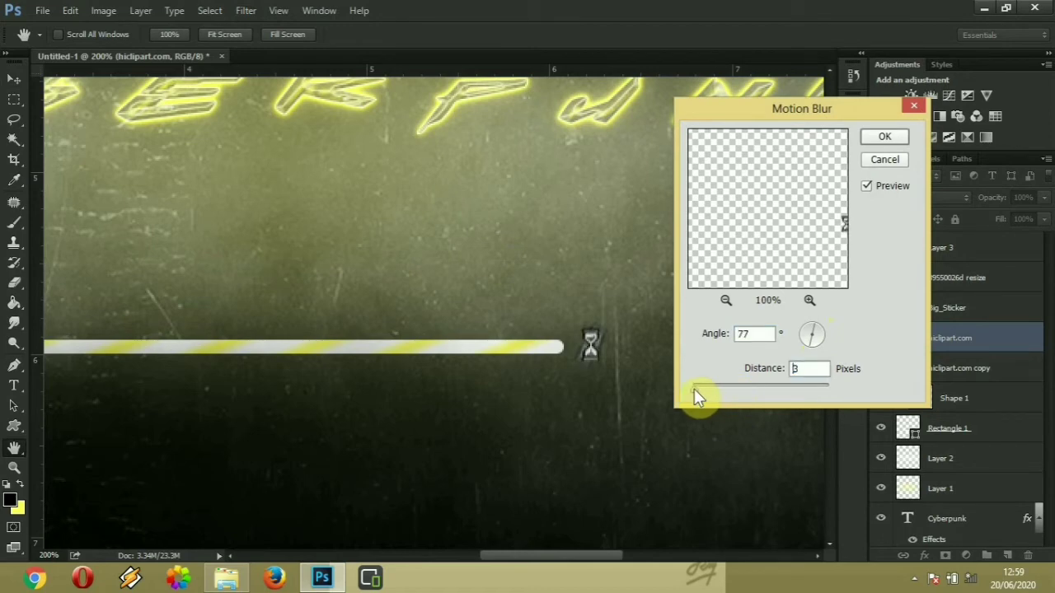
click(694, 389)
click(883, 138)
- Merge the original hourglass layer and its blurred copy into one layer
key(v)
scroll(608, 382, down, 3)
scroll(610, 382, up, 4)
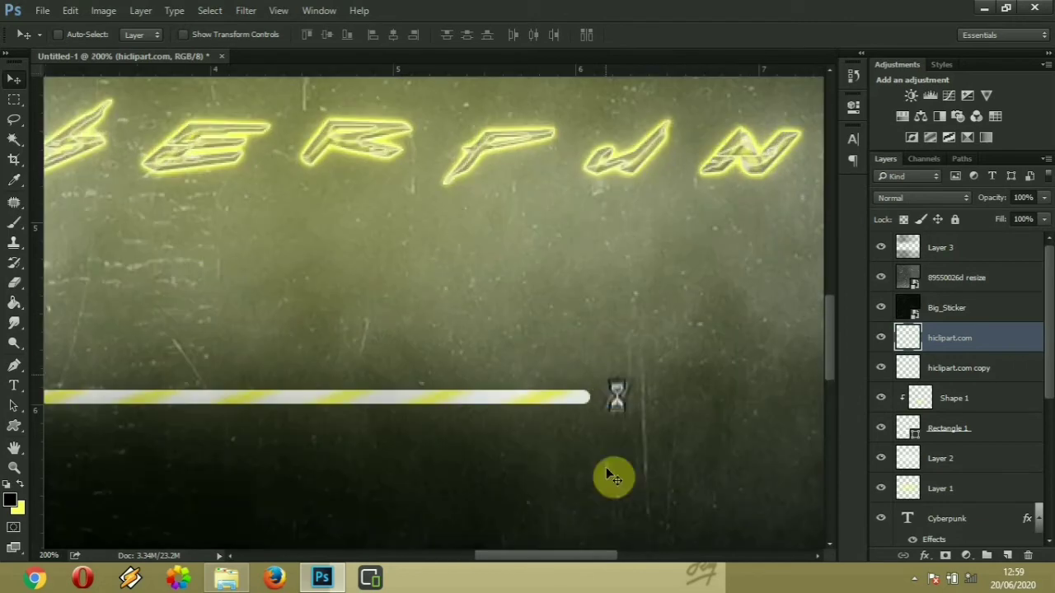
drag(549, 554, 574, 554)
ctrl+click(977, 369)
right_click(982, 376)
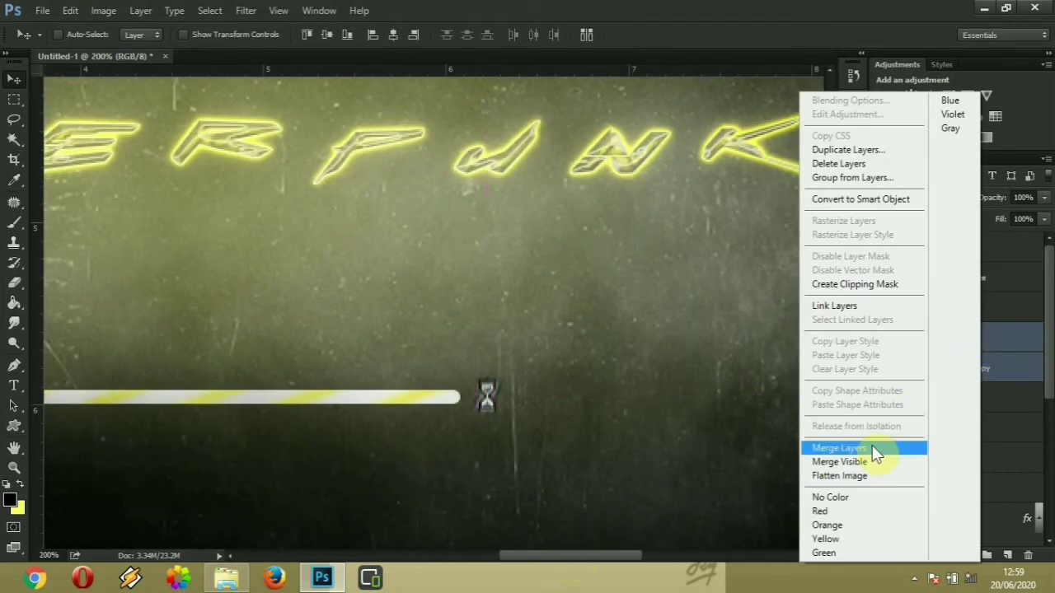
click(872, 448)
- Raise the merged hourglass layer's brightness and set its contrast to 70
click(103, 9)
mouse_move(206, 49)
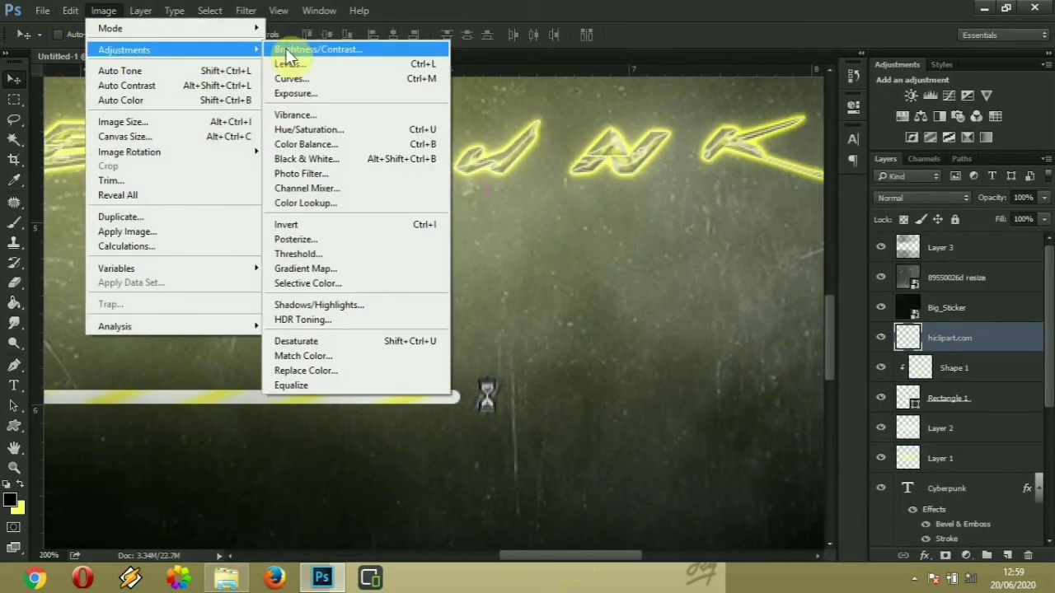
click(296, 50)
key(shift+Tab)
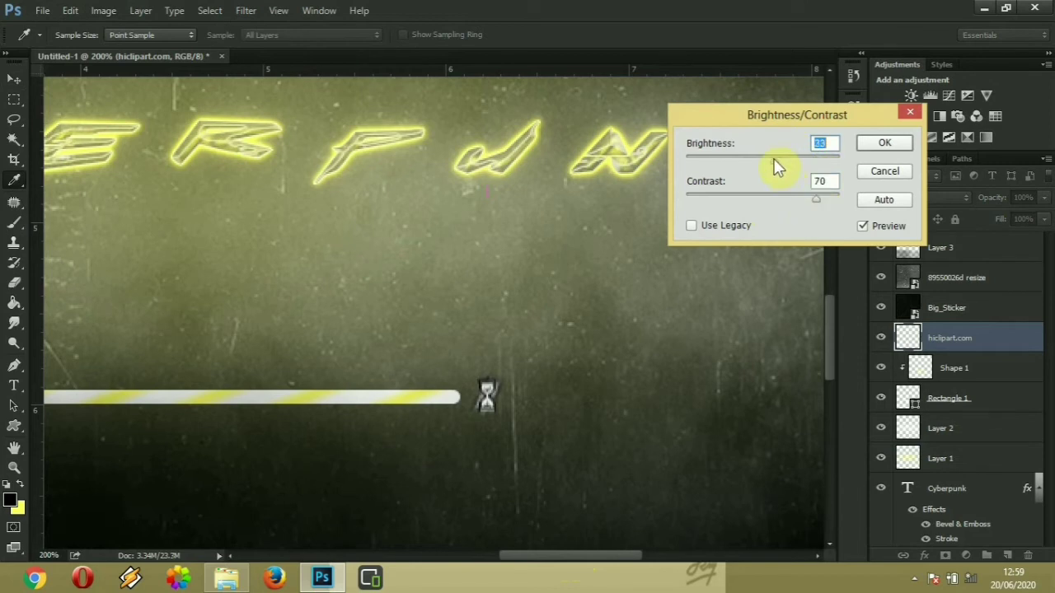
click(884, 142)
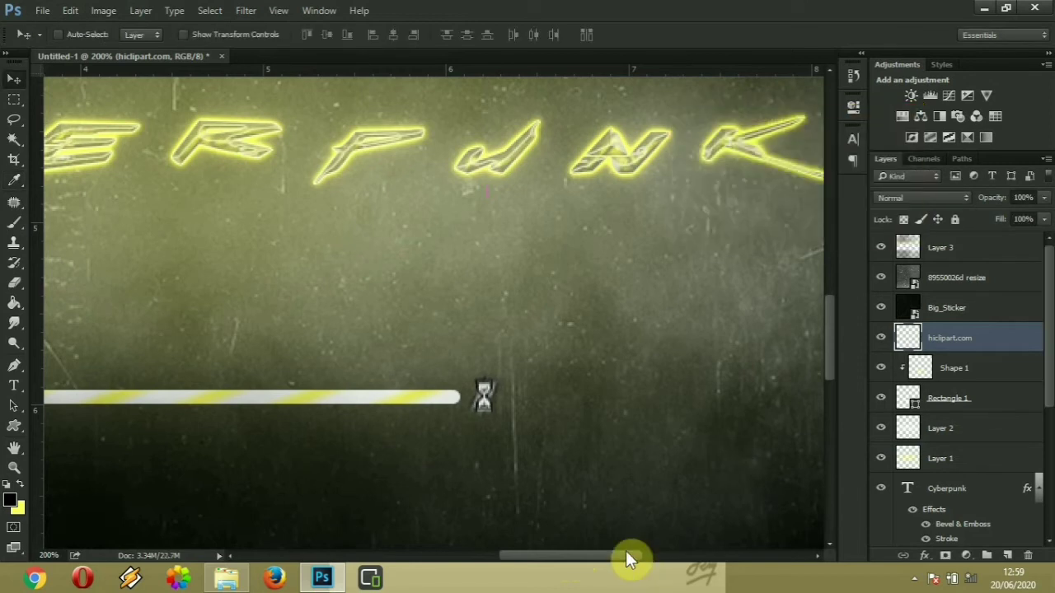
- Add a text layer above the loading bar reading "Loading" in Consolas Regular
drag(625, 558, 585, 558)
click(14, 385)
click(301, 348)
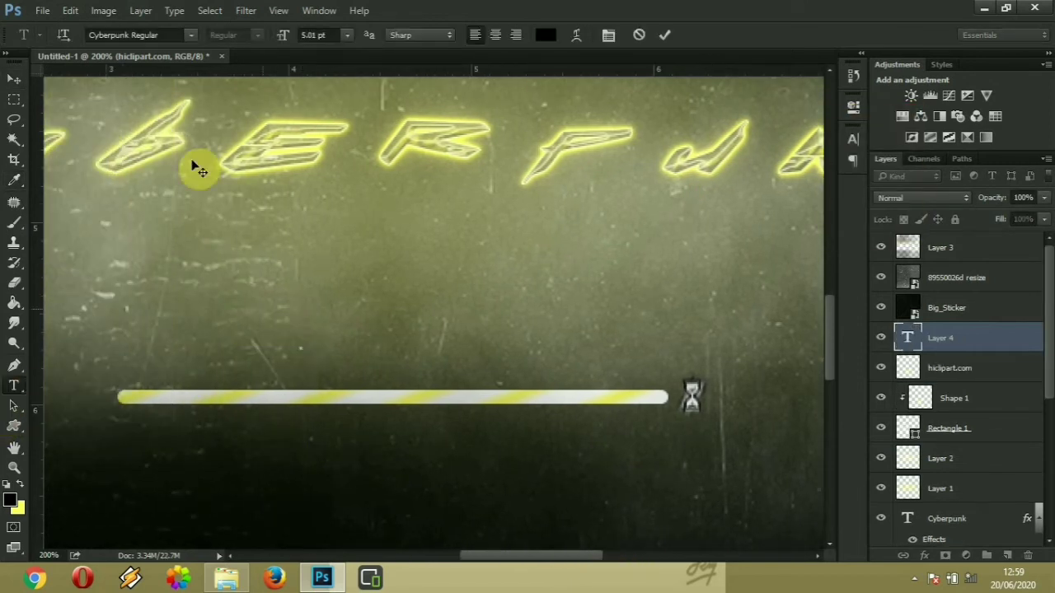
click(190, 35)
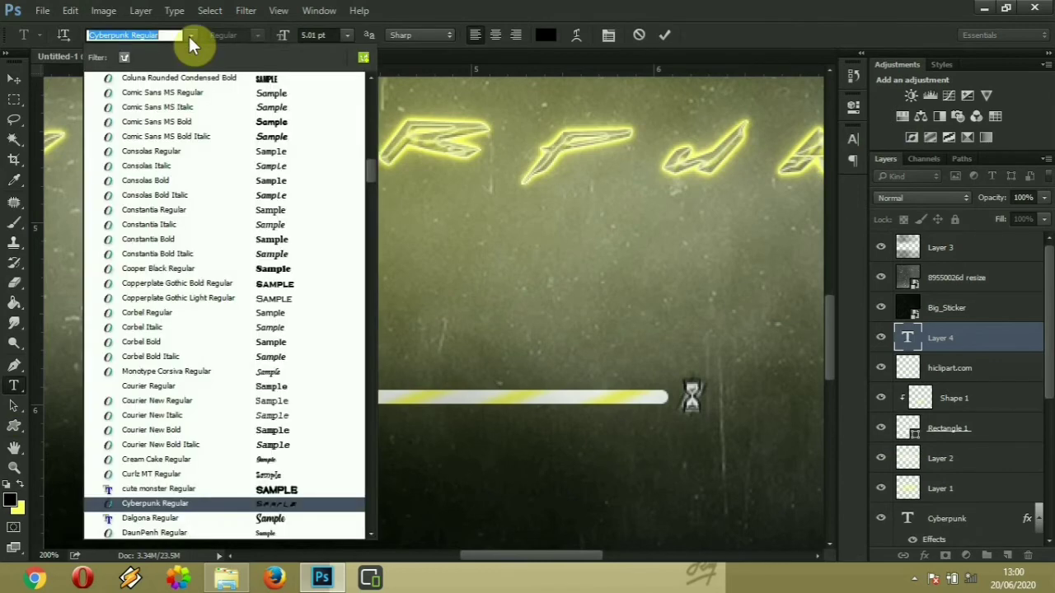
text(conc)
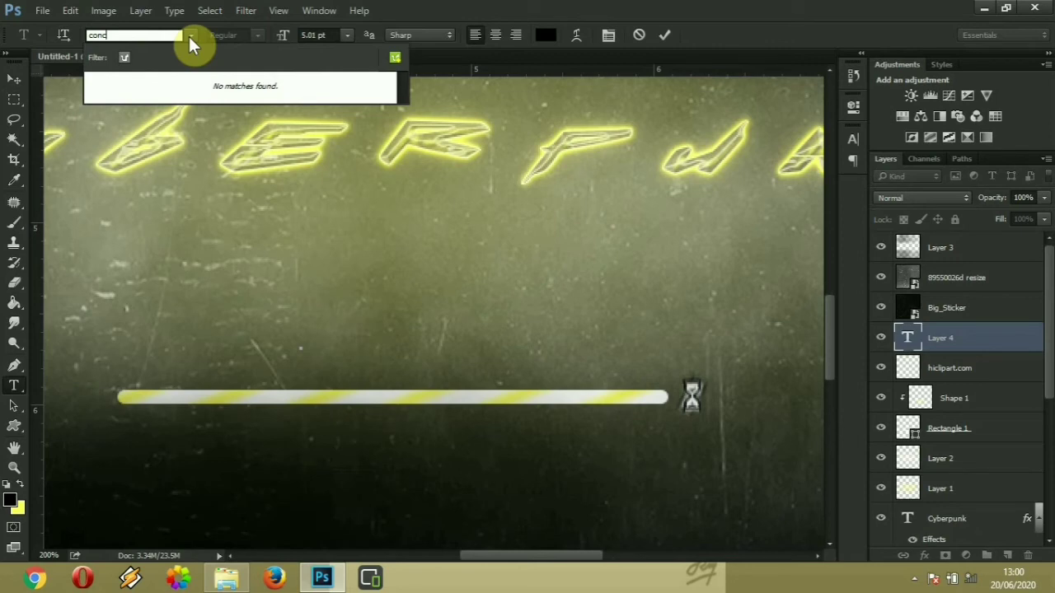
key(BackSpace)
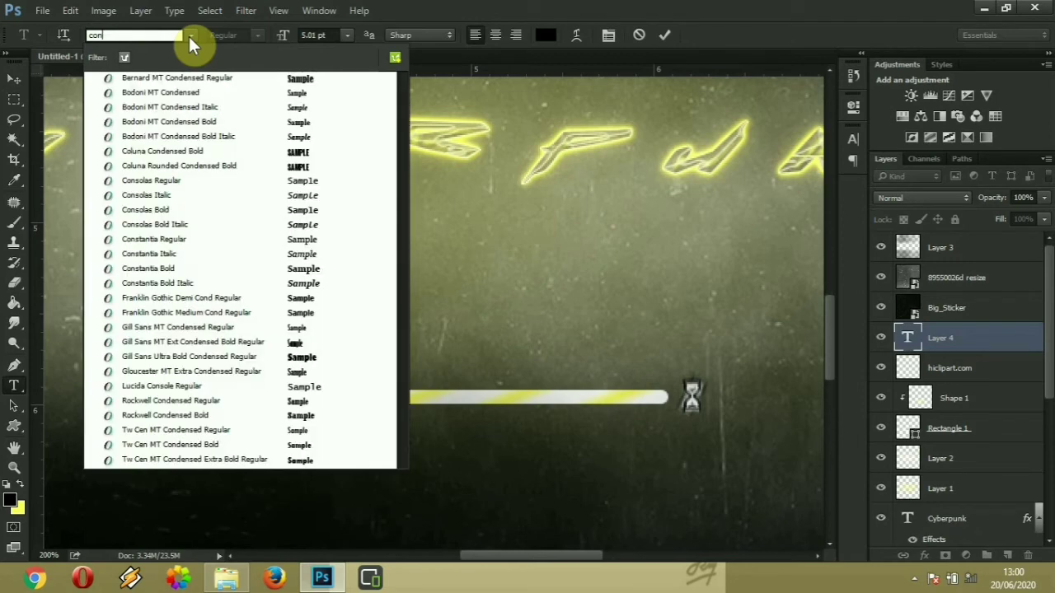
click(176, 181)
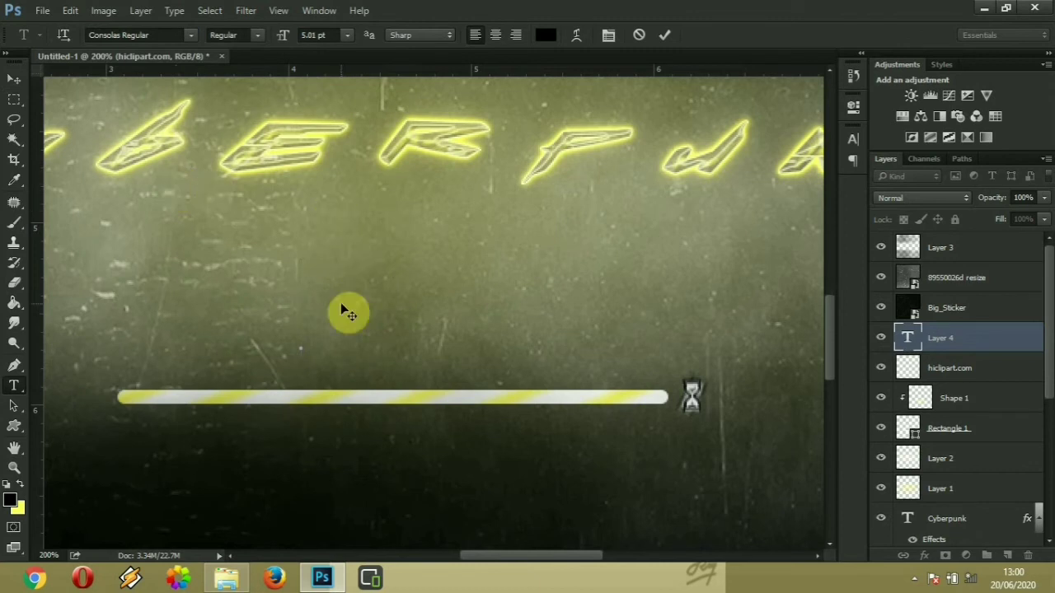
text(Loadi)
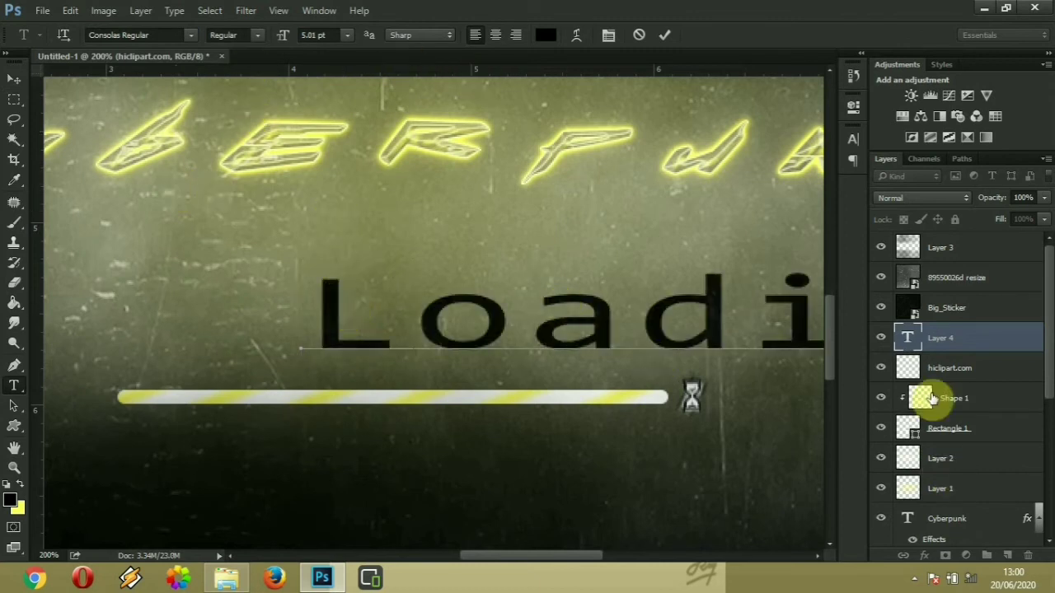
- Set the "Loading" text to 1.01 pt and colour it white (ffffff)
double_click(906, 337)
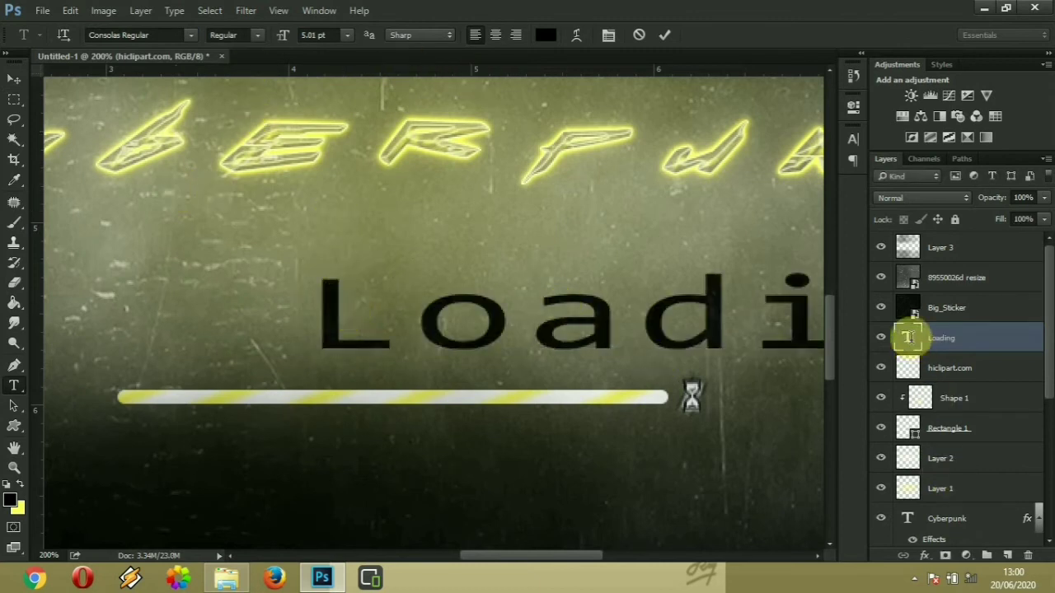
click(607, 36)
click(685, 174)
drag(685, 174, 683, 171)
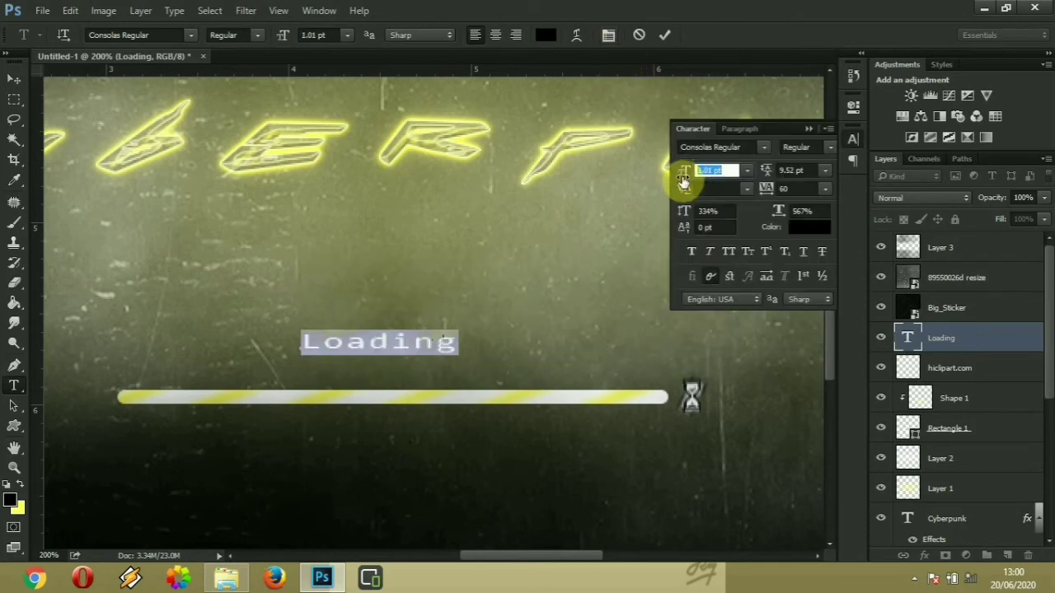
click(796, 228)
drag(540, 257, 517, 180)
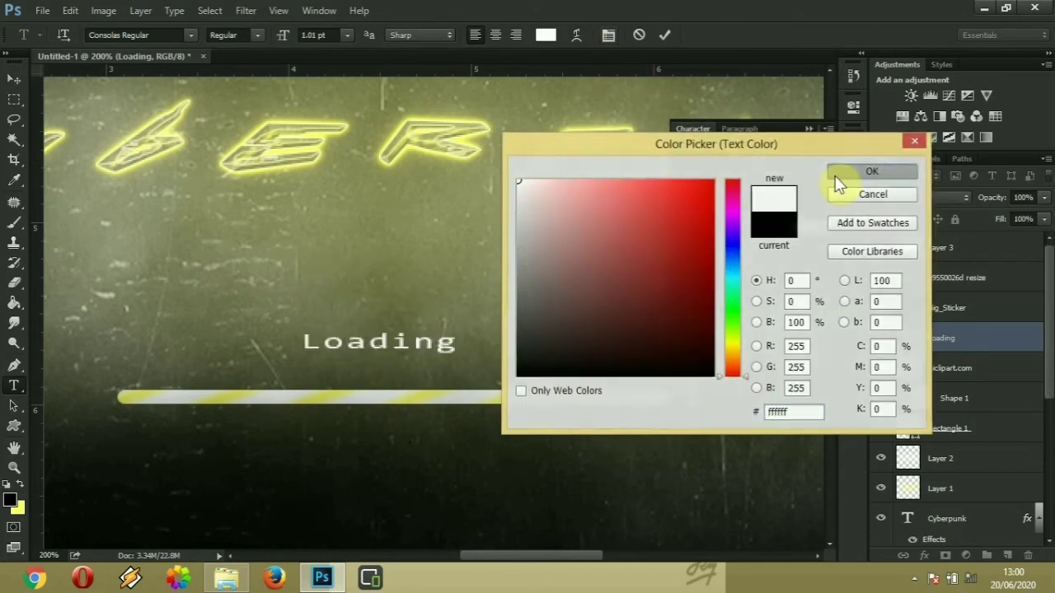
click(871, 170)
click(14, 78)
click(809, 130)
- Center the "Loading" text horizontally on the canvas and nudge it down to just above the loading bar
key(ctrl+a)
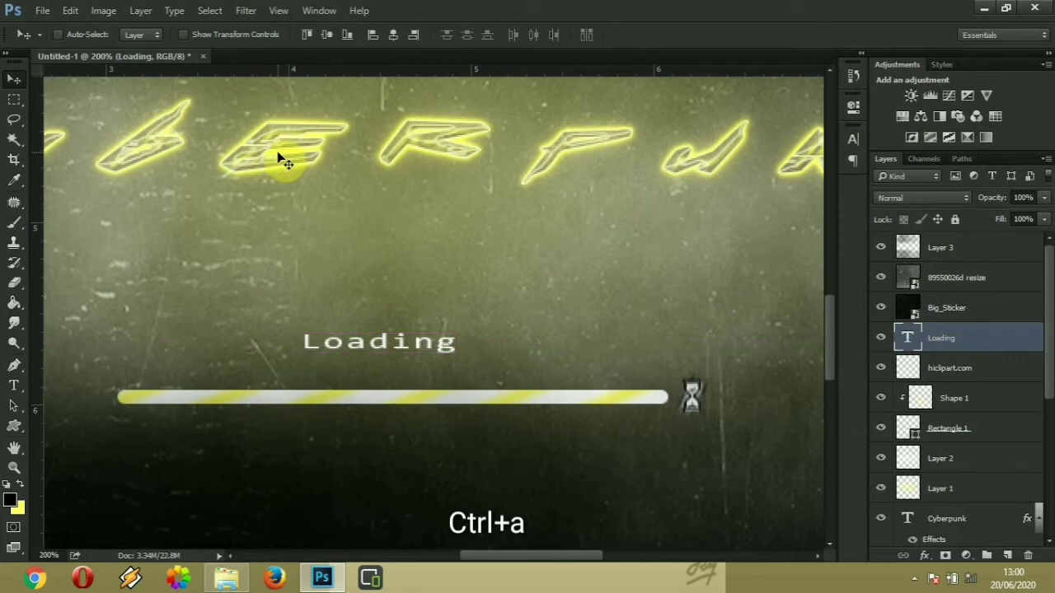
click(394, 35)
key(Down)
key(Down)
key(Down)
key(Down)
key(Down)
key(Down)
key(Down)
key(Down)
key(Down)
key(Down)
key(Down)
key(Down)
key(Down)
key(Down)
key(Down)
key(Down)
key(Down)
key(Down)
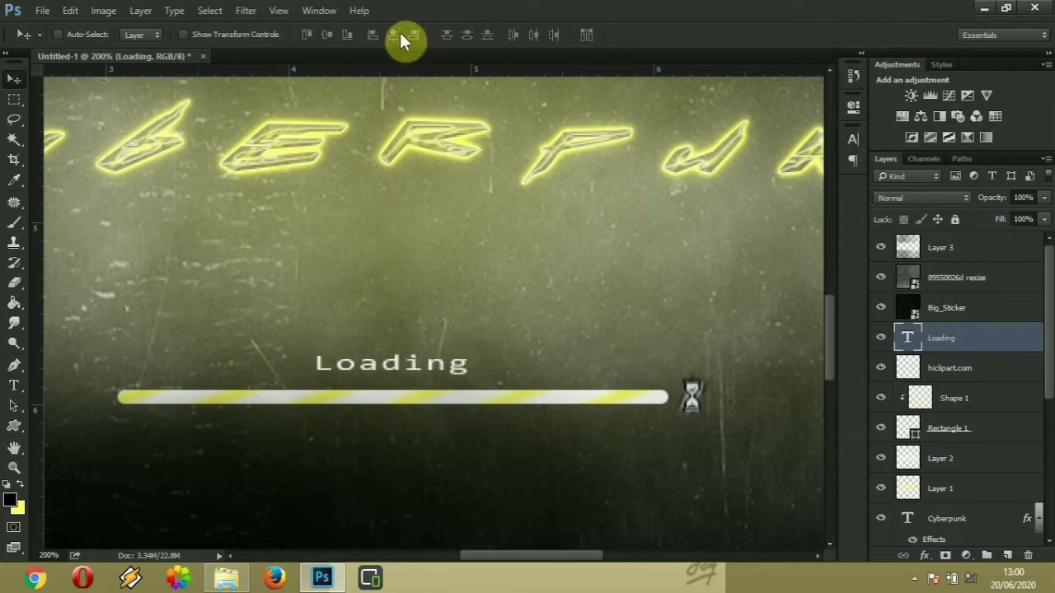
- Select the "Loading" text, hourglass, Shape 1 and Rectangle 1 layers and shift them slightly down together
key(ctrl+minus)
key(ctrl+minus)
key(ctrl+minus)
key(ctrl+minus)
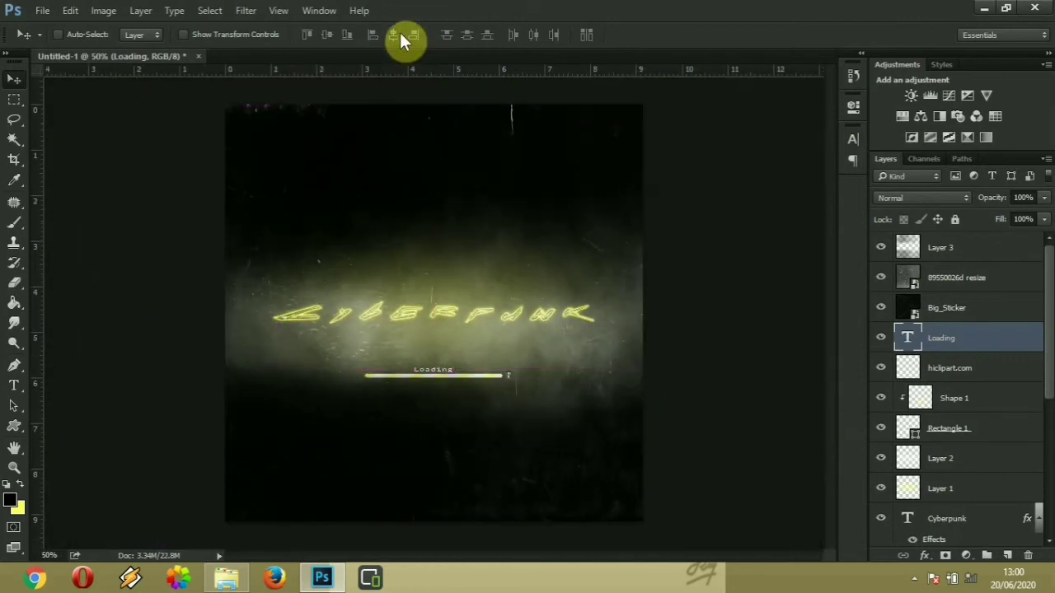
key(ctrl+plus)
shift+click(964, 372)
shift+click(976, 402)
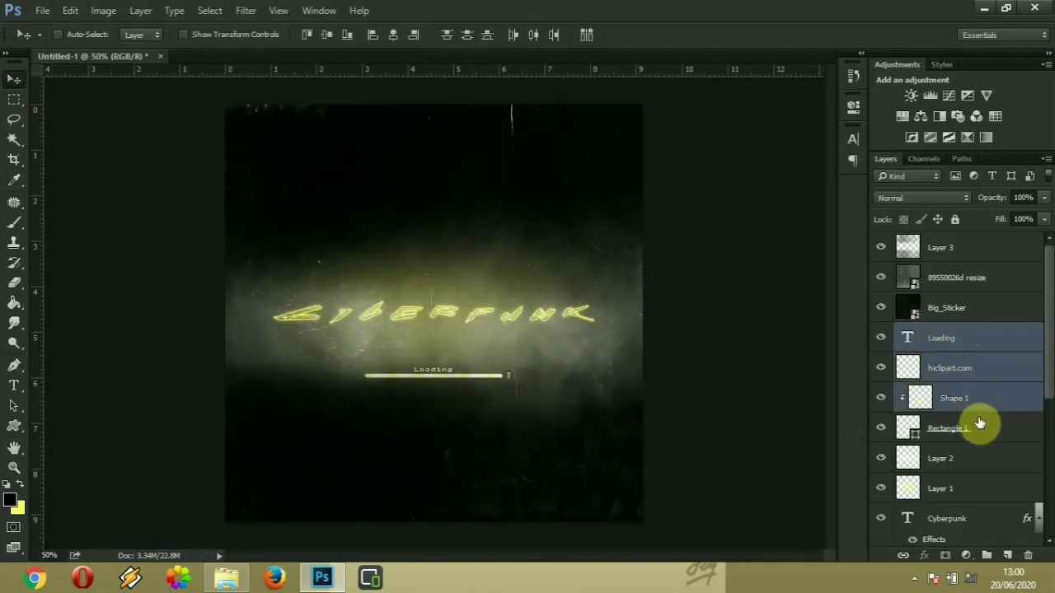
shift+click(979, 423)
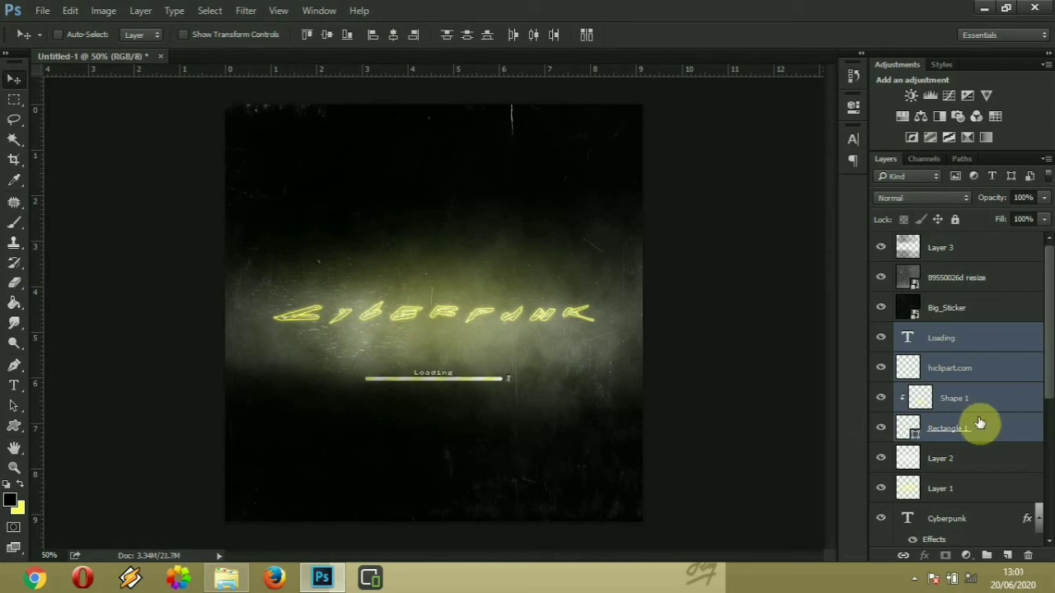
- Merge Layer 2, Layer 1, the Cyberpunk text and its copy into the Background layer
click(966, 342)
drag(1045, 334, 1045, 474)
click(960, 251)
drag(1045, 412, 1032, 354)
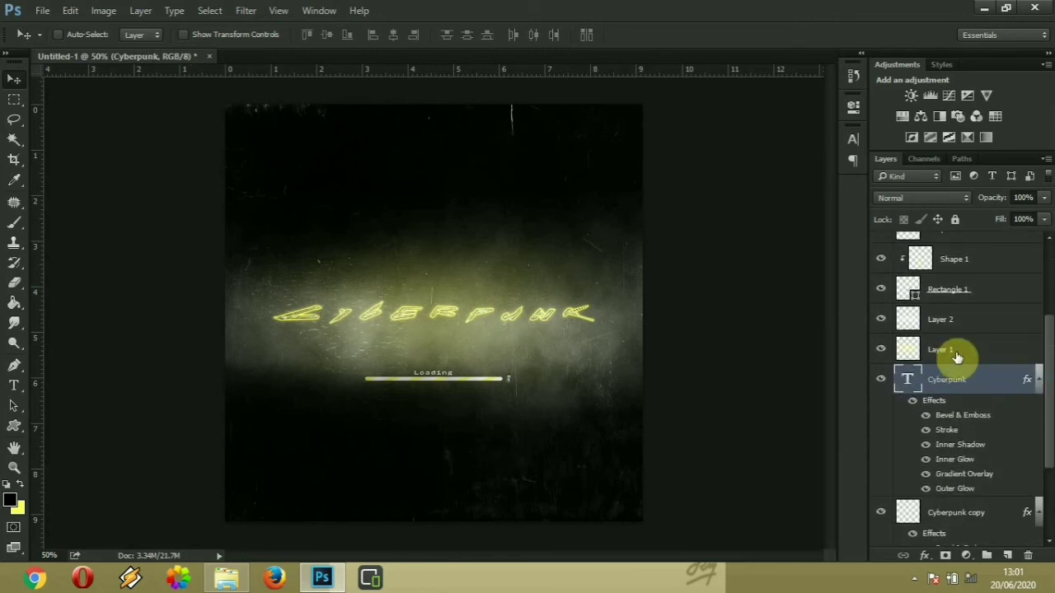
click(989, 350)
ctrl+click(944, 329)
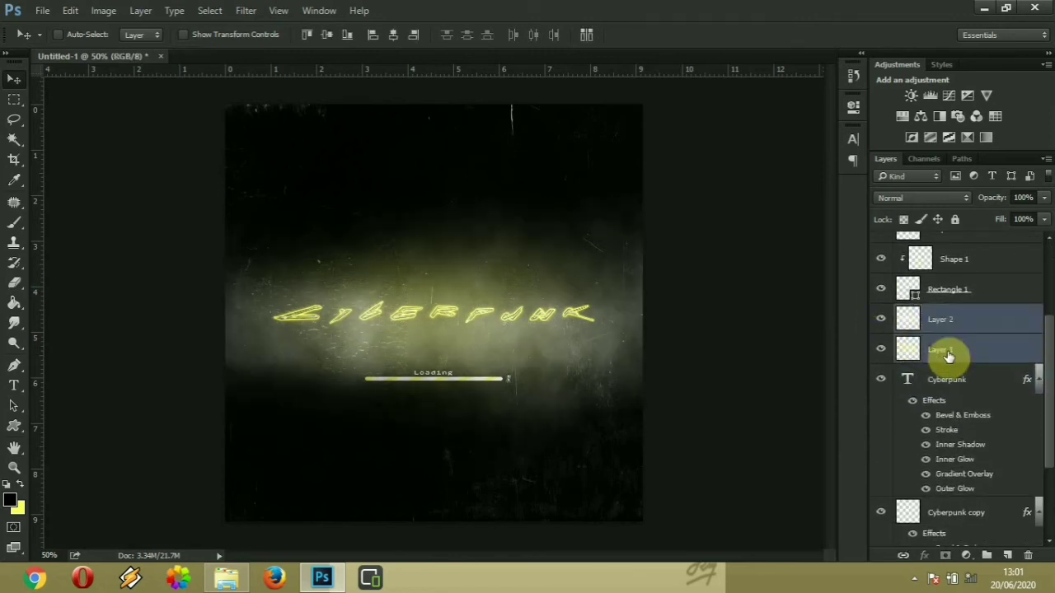
ctrl+click(947, 379)
ctrl+click(962, 511)
scroll(985, 519, down, 3)
ctrl+click(984, 528)
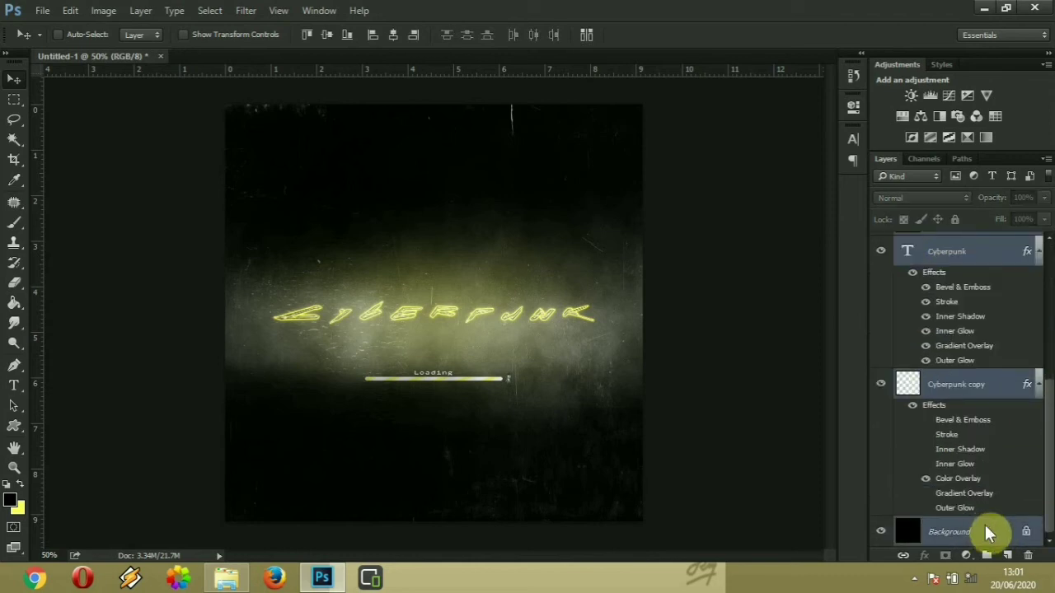
right_click(924, 533)
click(960, 487)
- Try shifting the hue of the merged background with a Hue/Saturation adjustment, and undo back to the unmerged layers
click(965, 555)
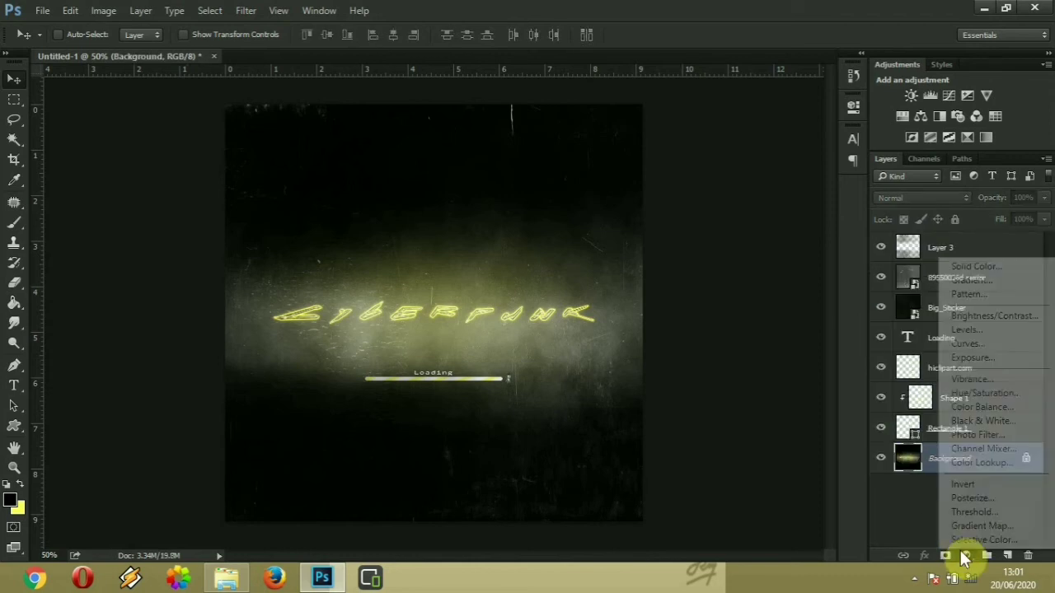
click(980, 393)
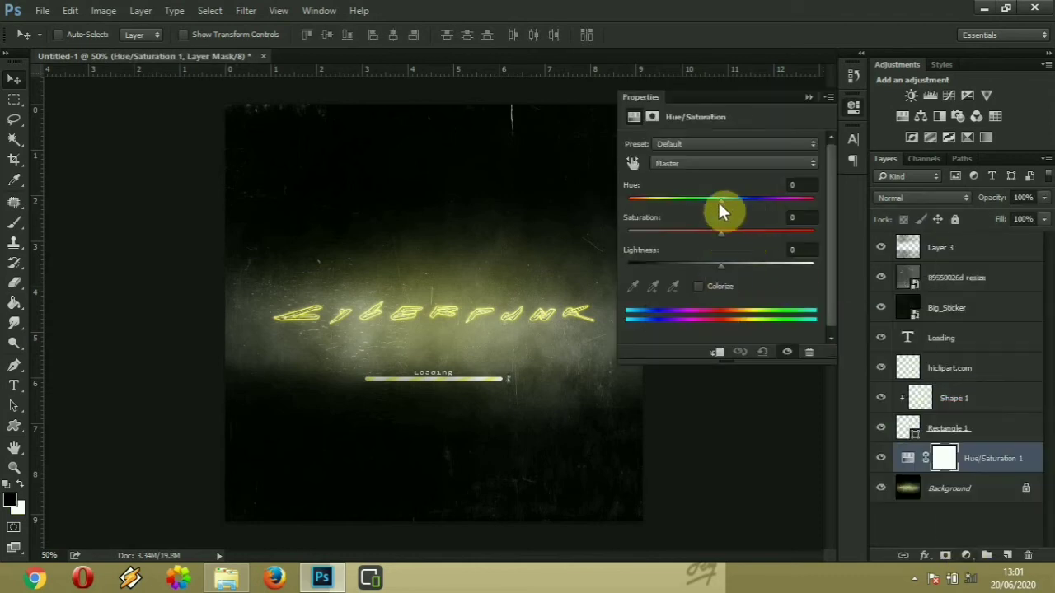
drag(717, 201, 776, 210)
key(shift+ctrl+z)
key(shift+ctrl+z)
click(807, 97)
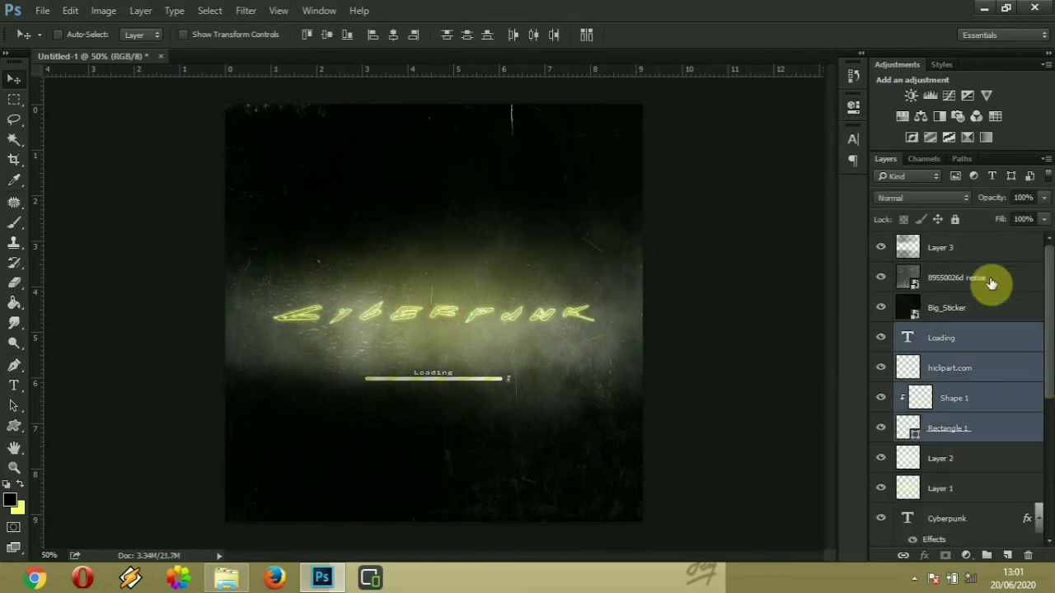
- Flatten the image and unlock the resulting background layer
click(976, 249)
right_click(975, 247)
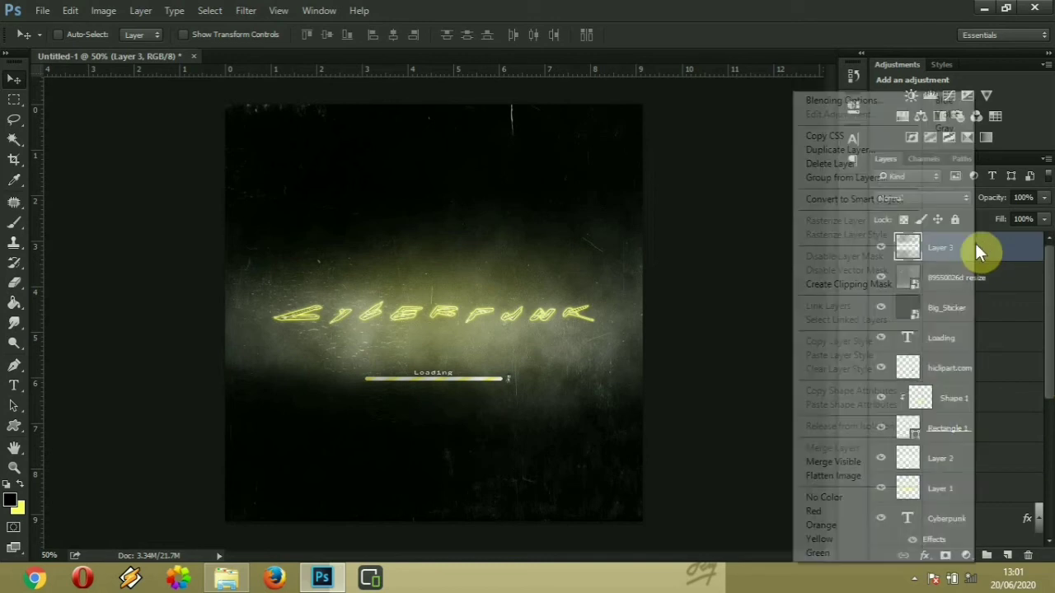
click(887, 479)
click(1027, 248)
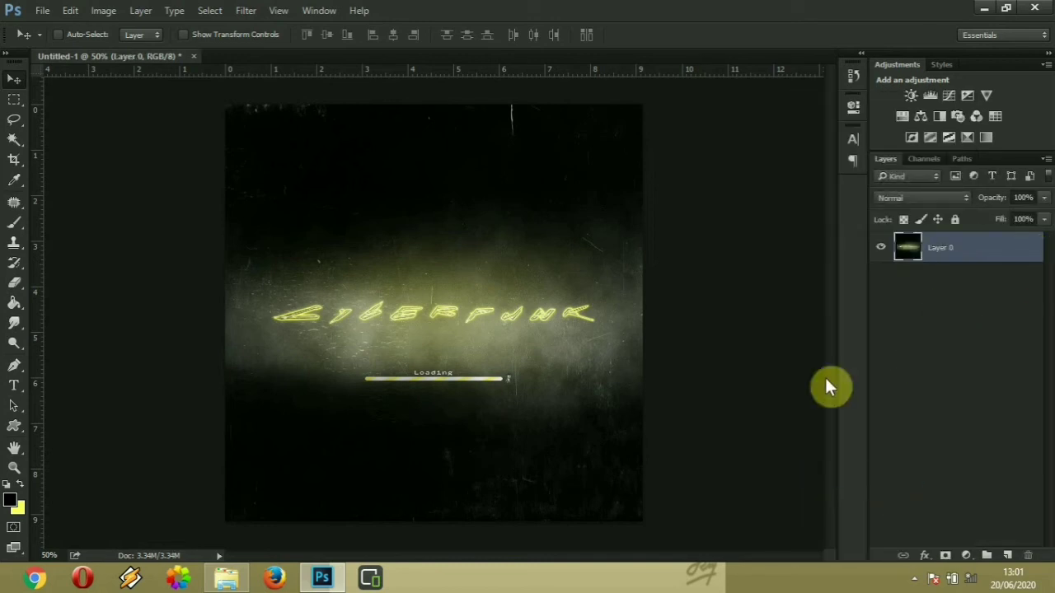
- Add a Color Lookup adjustment layer above the flattened image using the DropBlues.3DL 3DLUT file
click(966, 556)
click(975, 466)
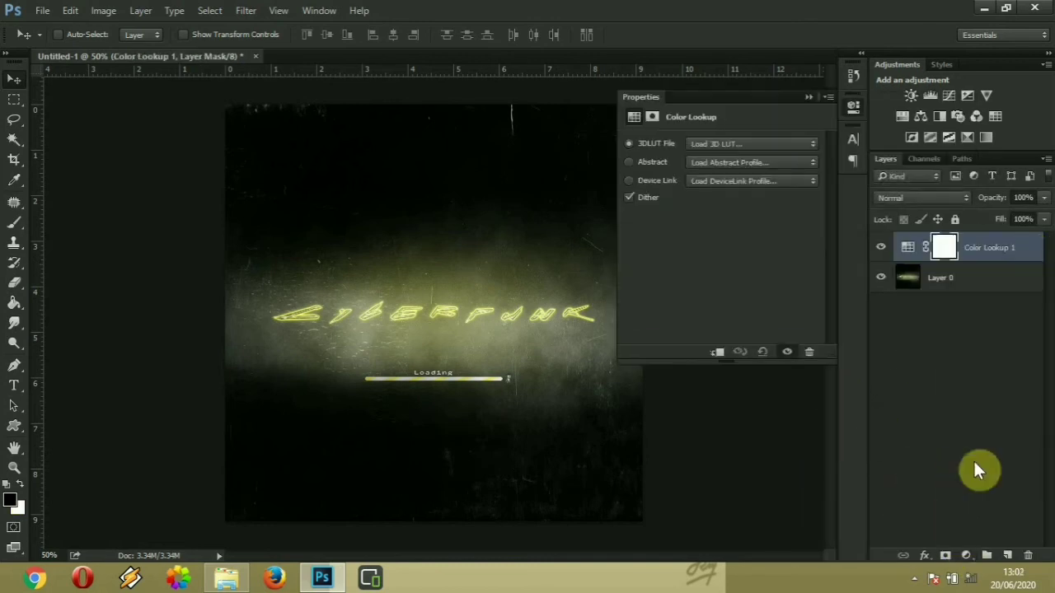
scroll(744, 138, down, 3)
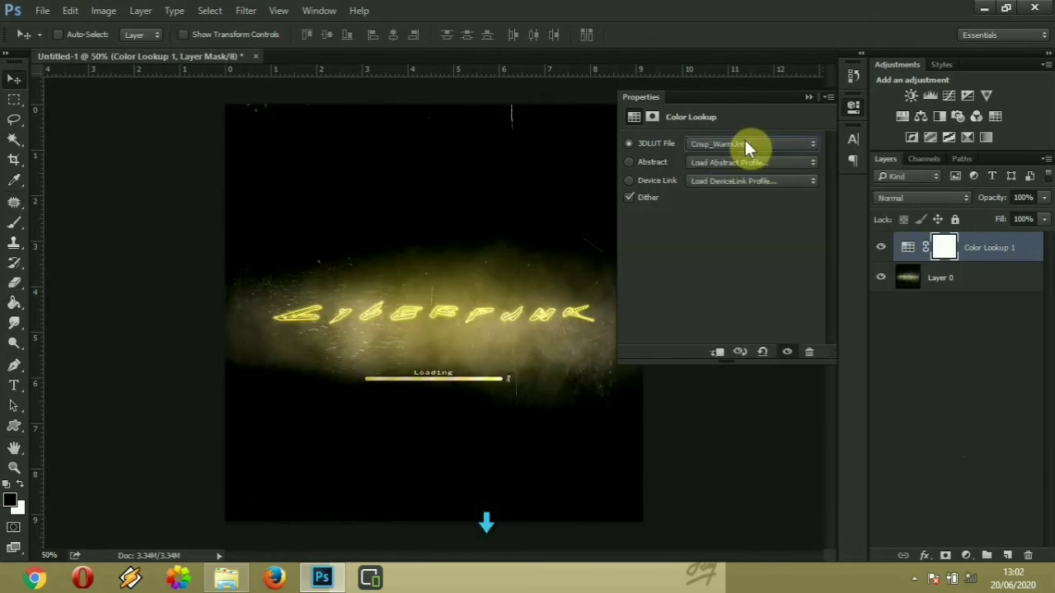
scroll(744, 137, down, 3)
scroll(744, 144, down, 1)
scroll(744, 144, up, 1)
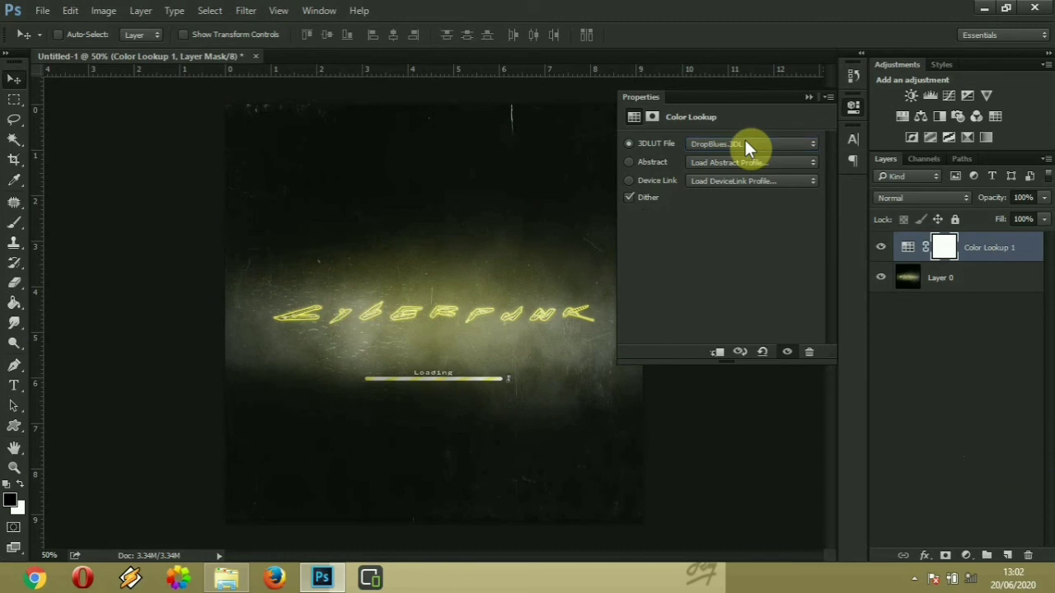
click(810, 97)
- Add an Exposure adjustment layer with Gamma Correction 0.90 and Offset 0.0000
click(966, 555)
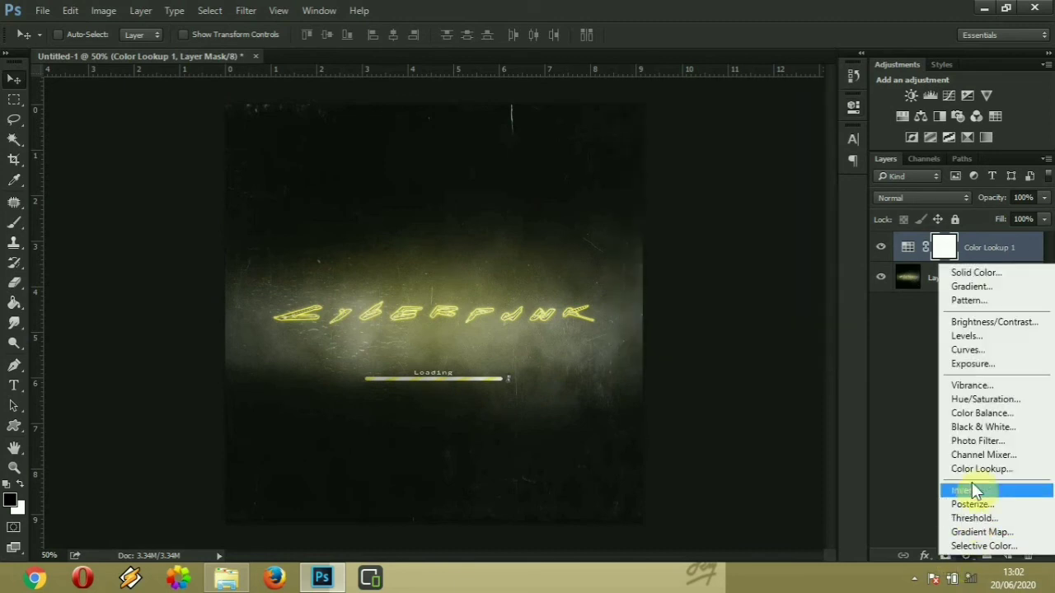
click(979, 369)
drag(727, 245, 720, 213)
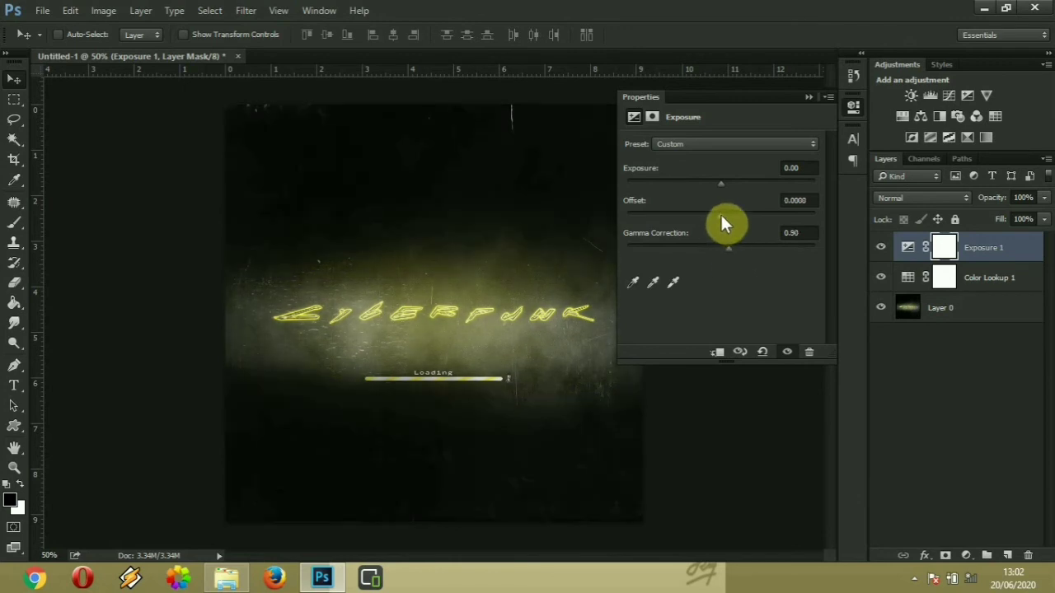
click(809, 98)
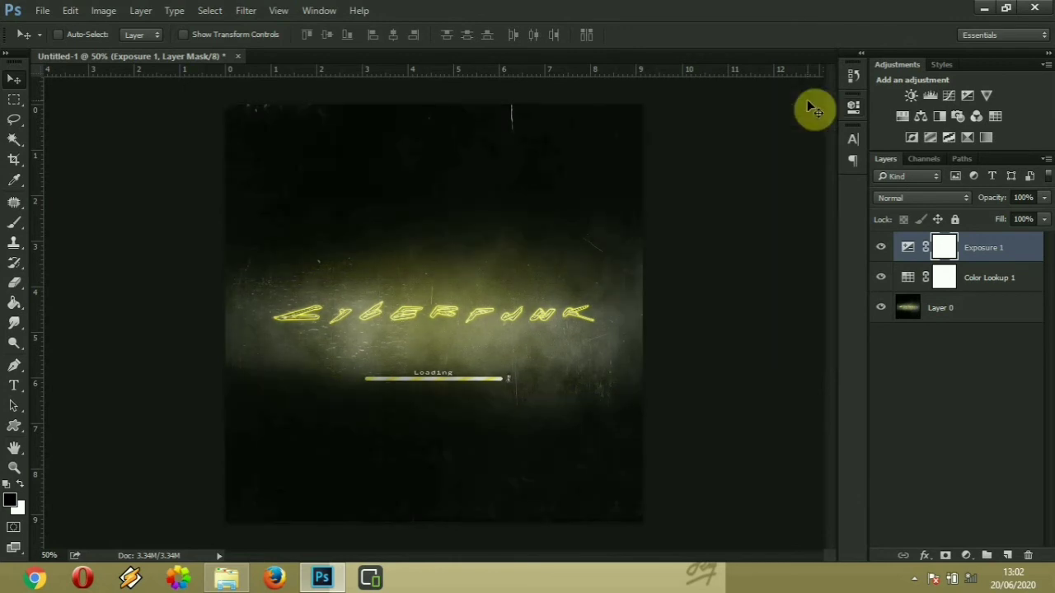
- Add a Photo Filter adjustment layer using the Cyan filter at 25% density
click(966, 556)
click(978, 445)
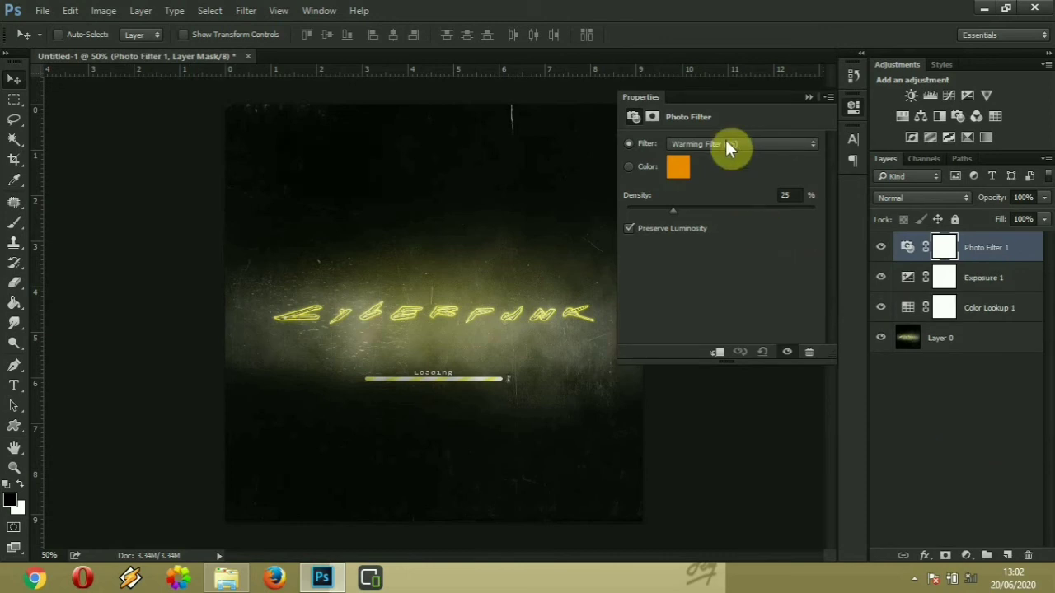
key(ctrl+minus)
scroll(724, 144, down, 8)
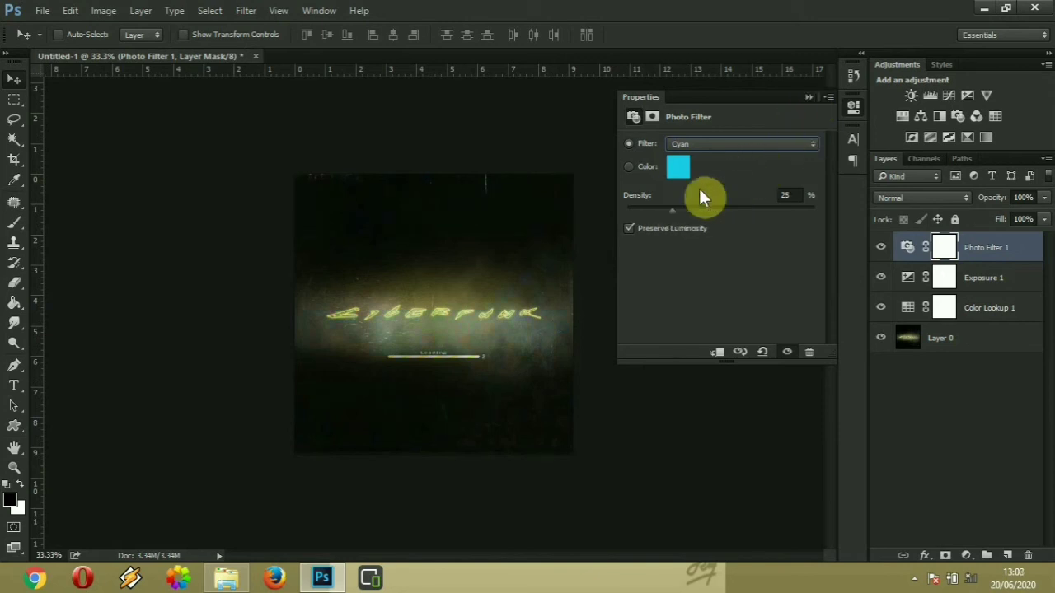
click(806, 97)
- Flatten the image into a single unlocked layer and add a Hue/Saturation adjustment with Hue at +133
right_click(965, 246)
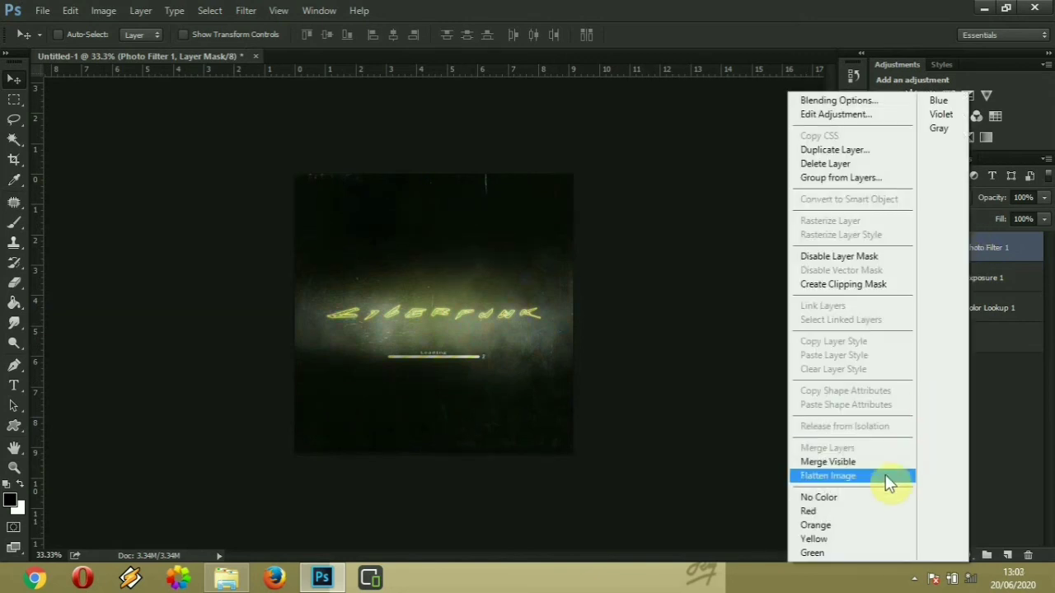
click(888, 484)
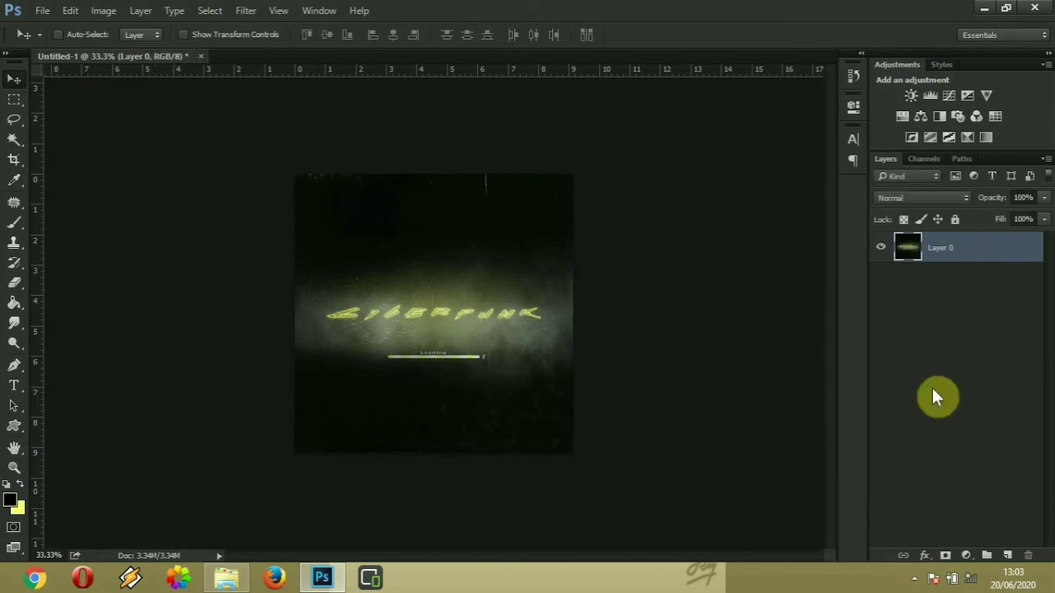
click(966, 554)
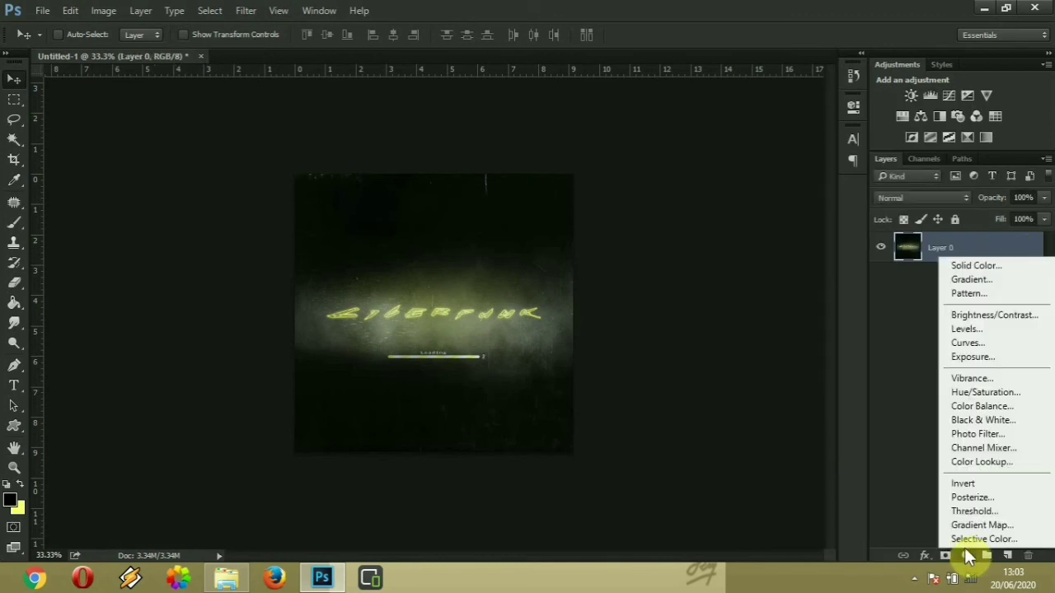
click(956, 393)
drag(698, 208, 796, 204)
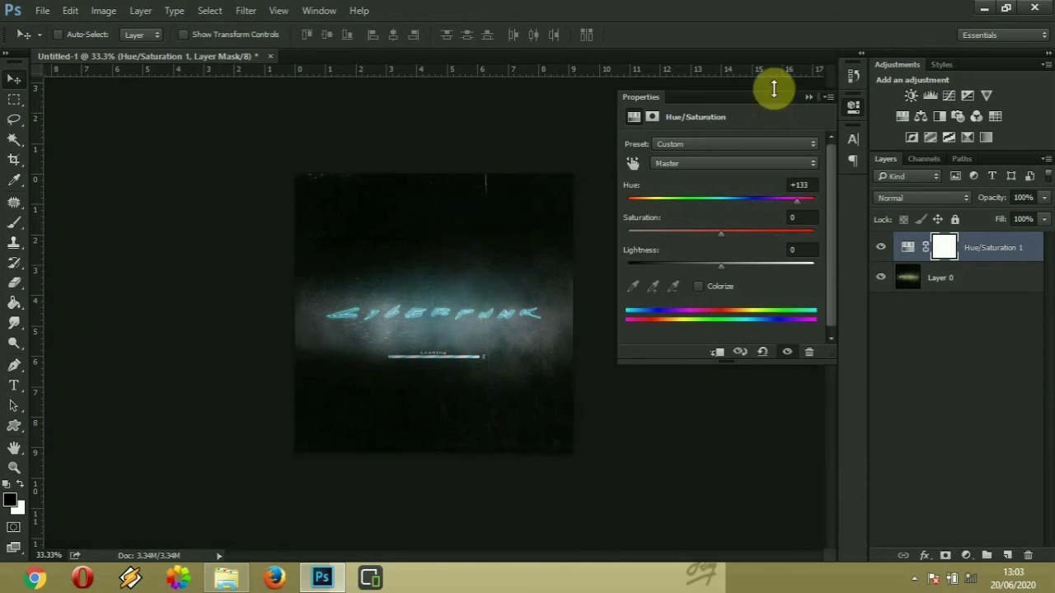
click(808, 98)
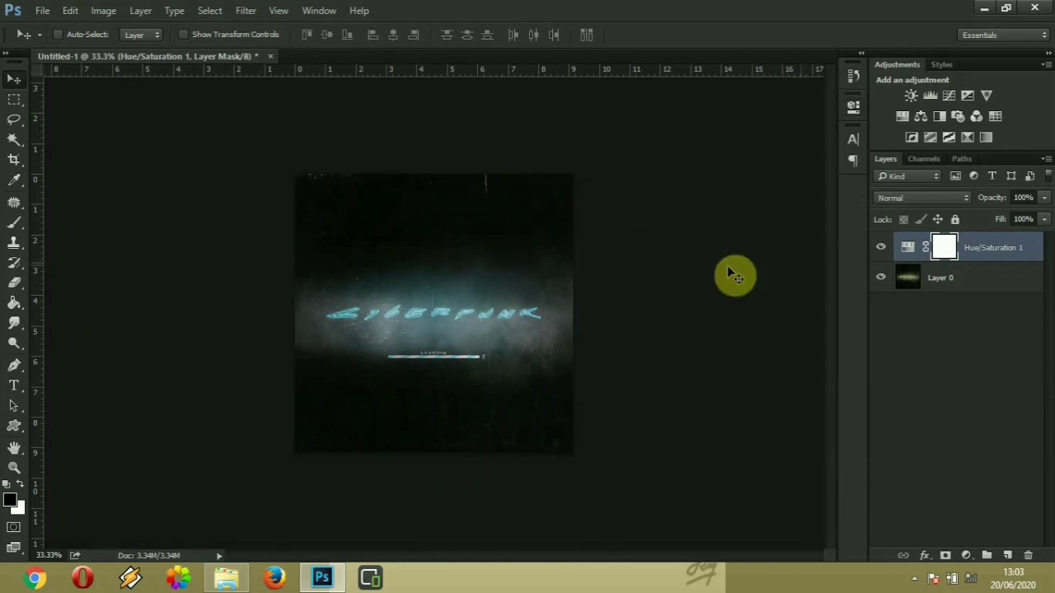
- Place the Cover texture from the PNG folder of Downloads > FW Vinyl Record into the document and rasterize its layer
mouse_move(234, 577)
click(231, 495)
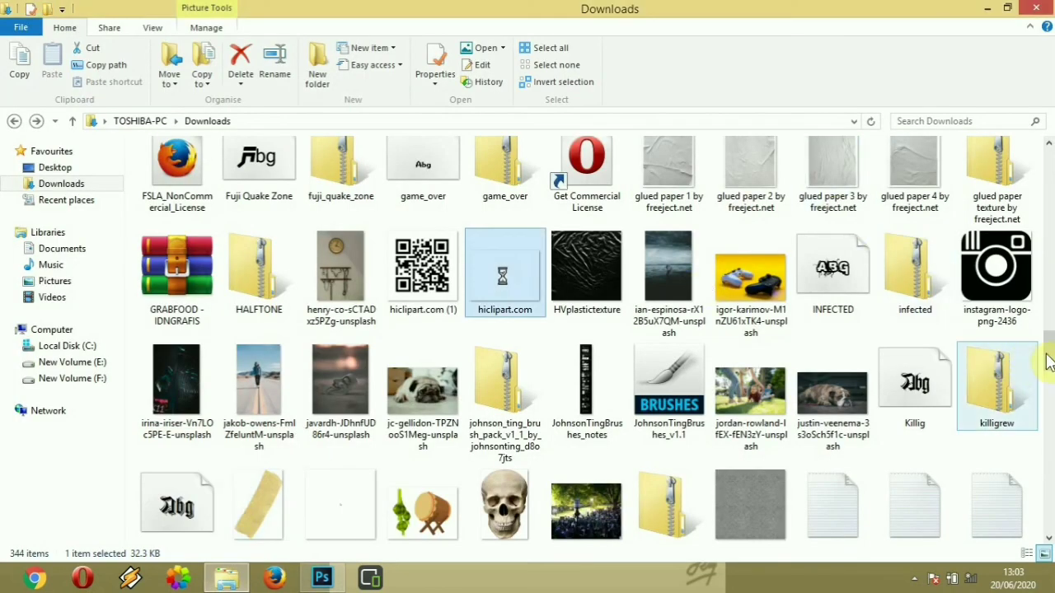
drag(1044, 353, 1045, 173)
double_click(750, 179)
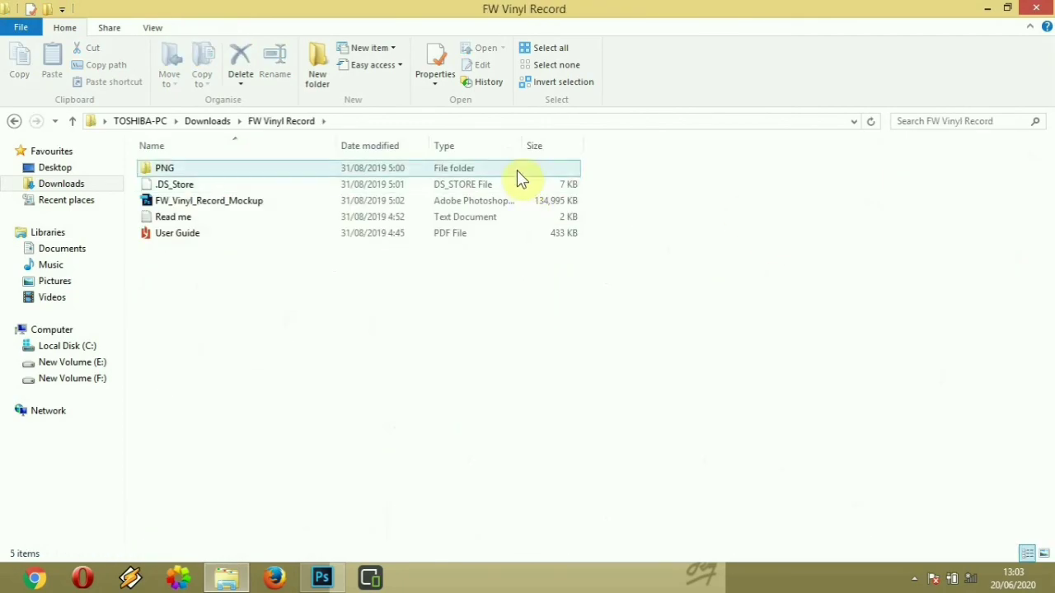
double_click(517, 168)
drag(257, 167, 420, 355)
key(alt+space)
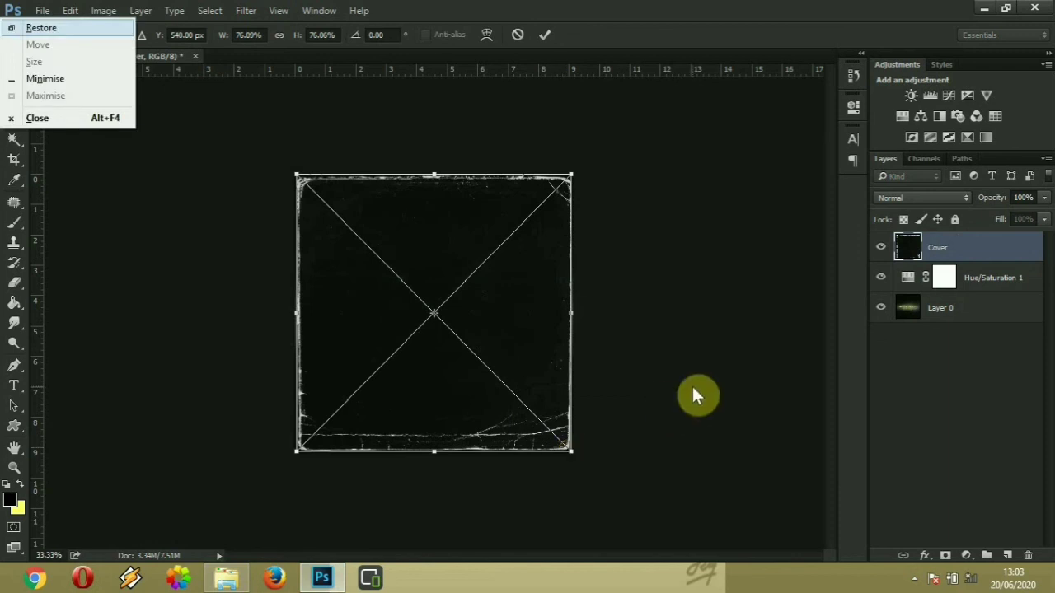
key(Return)
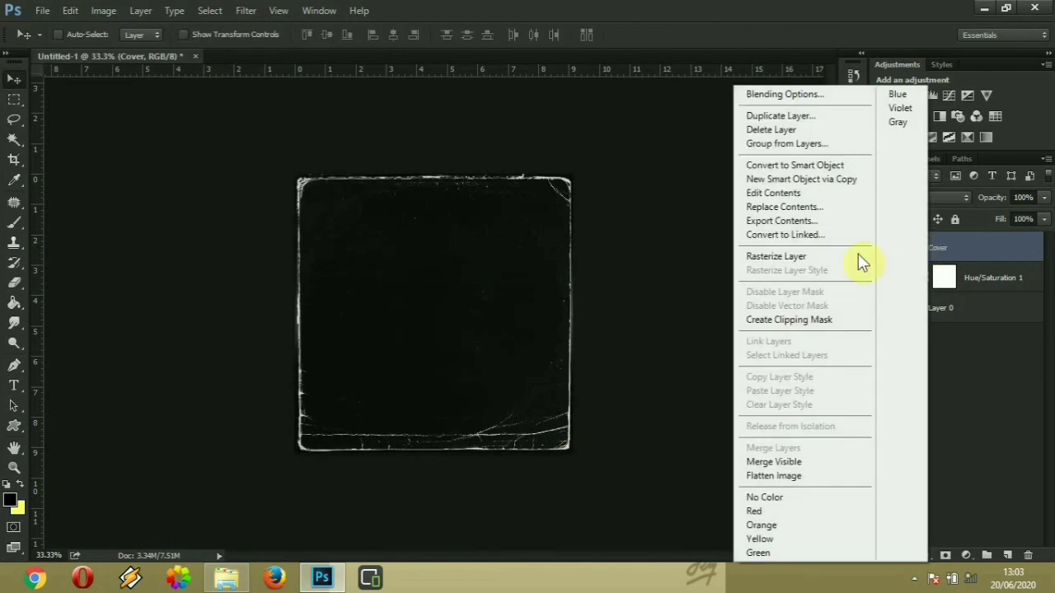
right_click(921, 247)
click(858, 253)
- Warp the Cover layer, pulling its two bottom corners slightly outward past the canvas edges
click(80, 14)
mouse_move(247, 309)
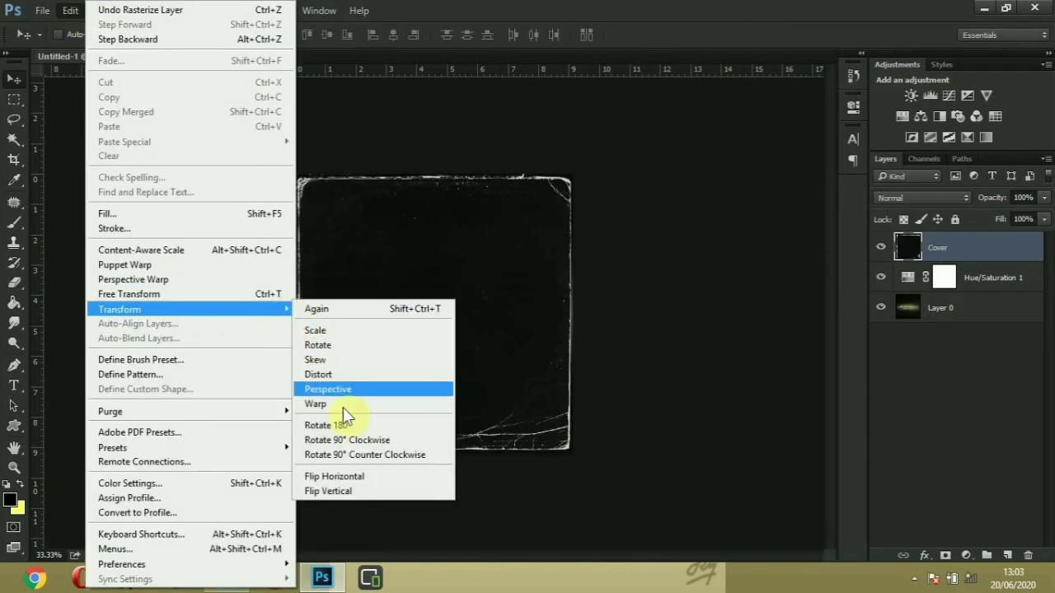
click(342, 409)
key(ctrl+plus)
key(ctrl+plus)
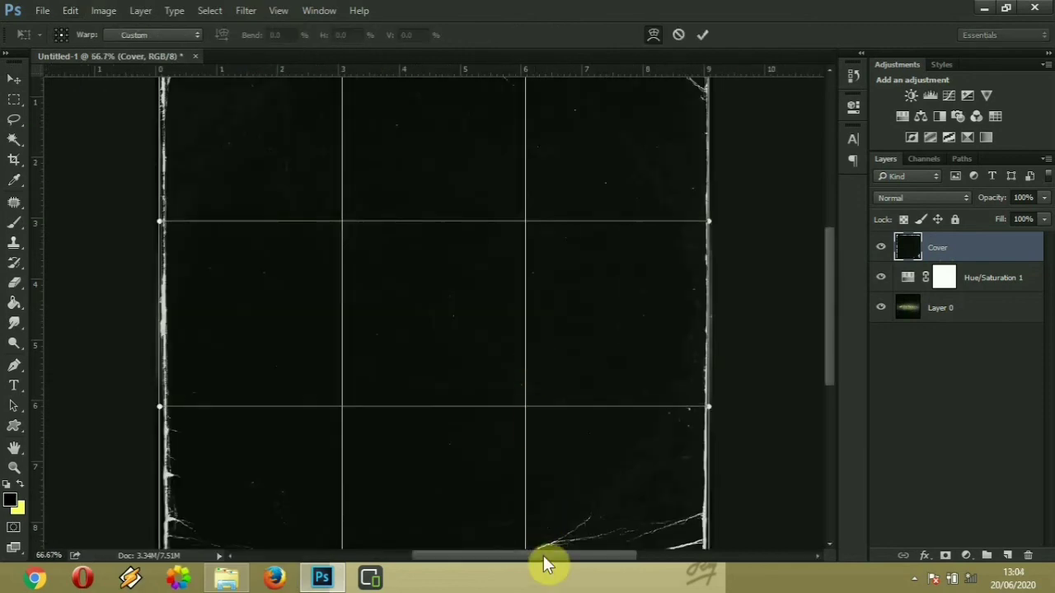
drag(543, 555, 596, 555)
scroll(835, 412, down, 5)
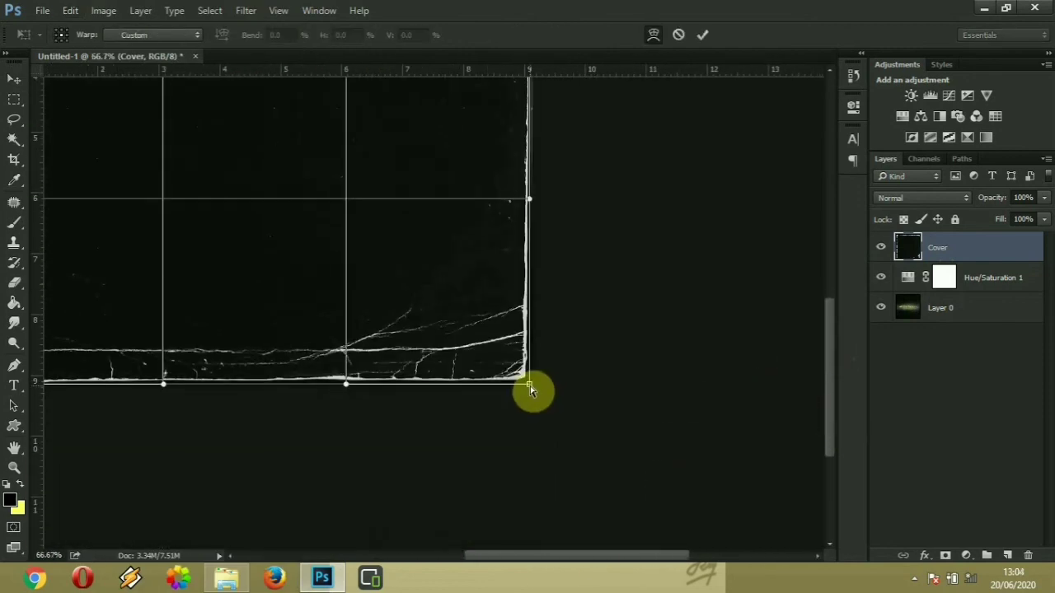
drag(530, 390, 537, 393)
drag(566, 555, 511, 555)
drag(530, 391, 532, 398)
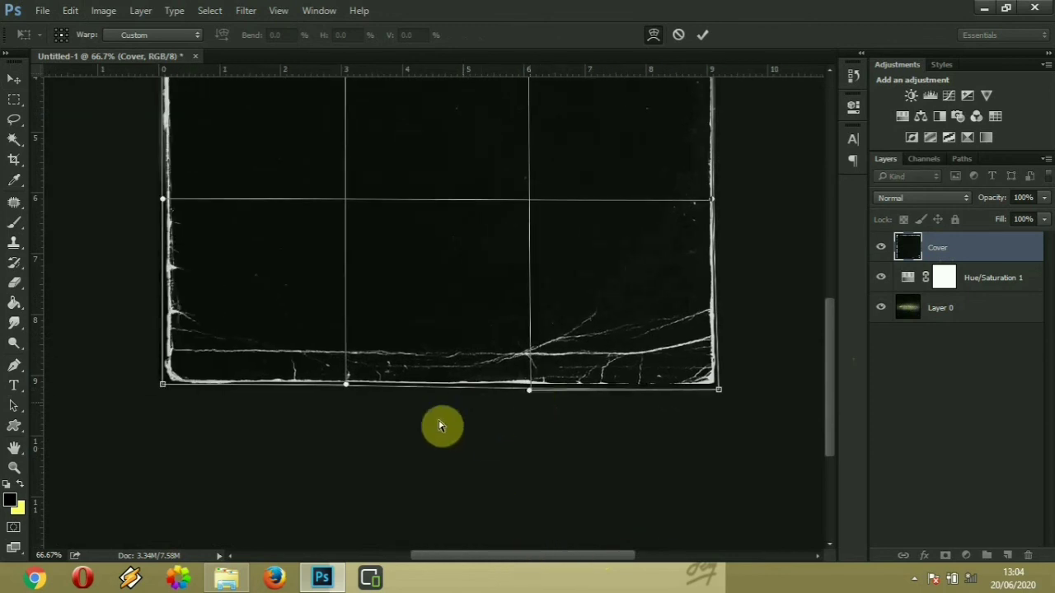
drag(162, 384, 152, 389)
- Pull the Cover layer's two top corners slightly outward past the canvas edges and apply the warp
drag(829, 409, 821, 288)
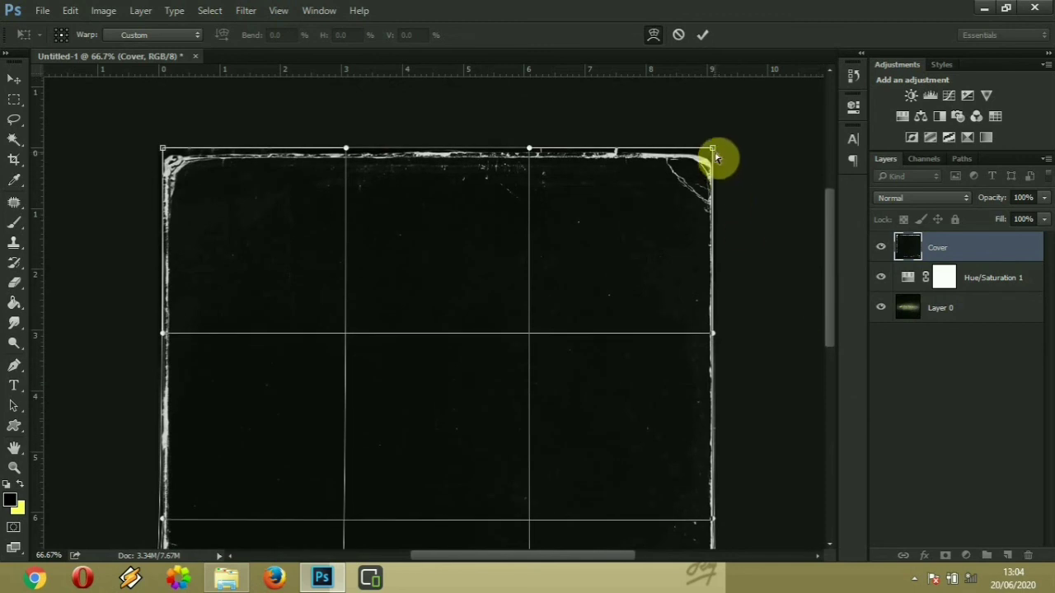
drag(712, 151, 725, 137)
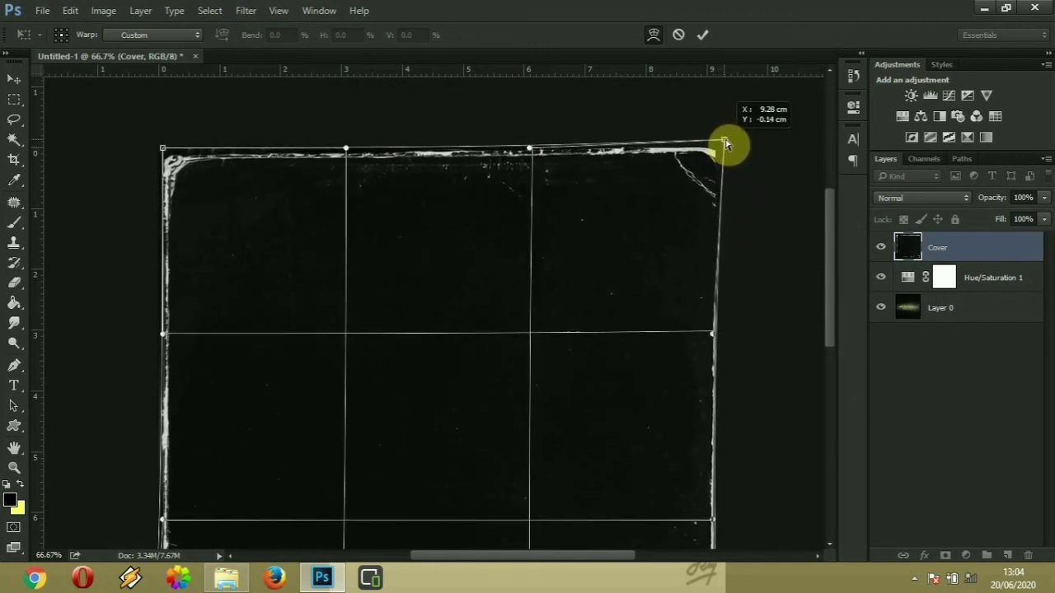
drag(164, 151, 155, 136)
key(Return)
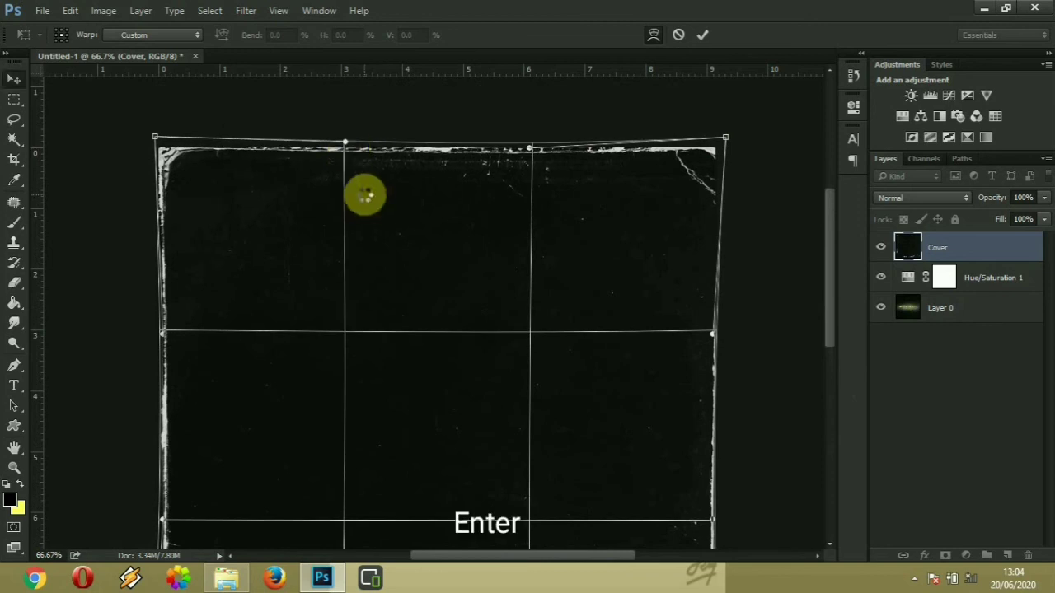
- Set the Cover layer's blend mode to Lighten
key(ctrl+minus)
key(Down)
key(Down)
key(Down)
key(Down)
key(Down)
key(Down)
key(Down)
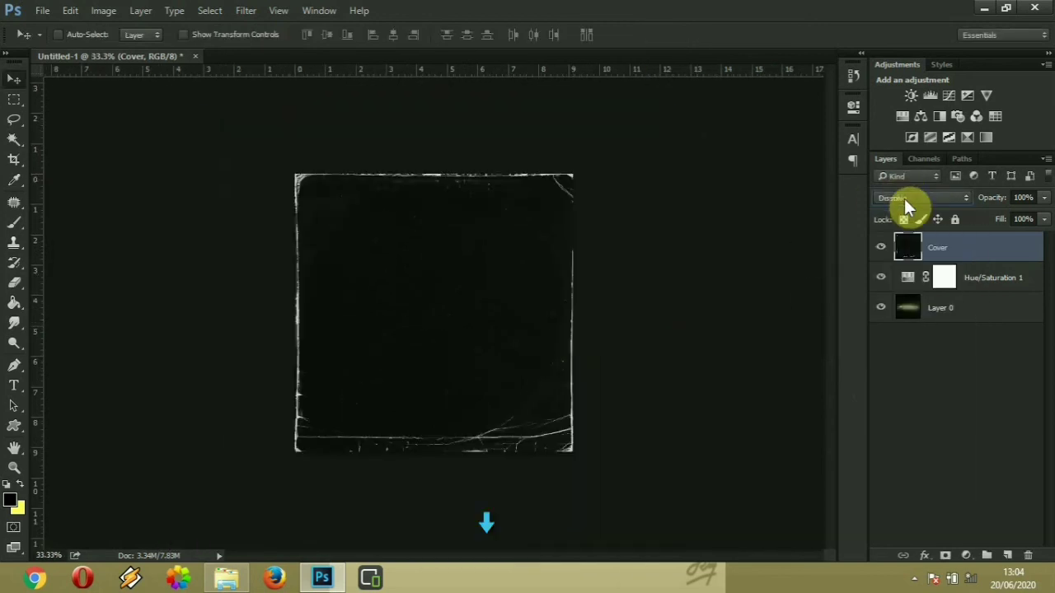
key(Down)
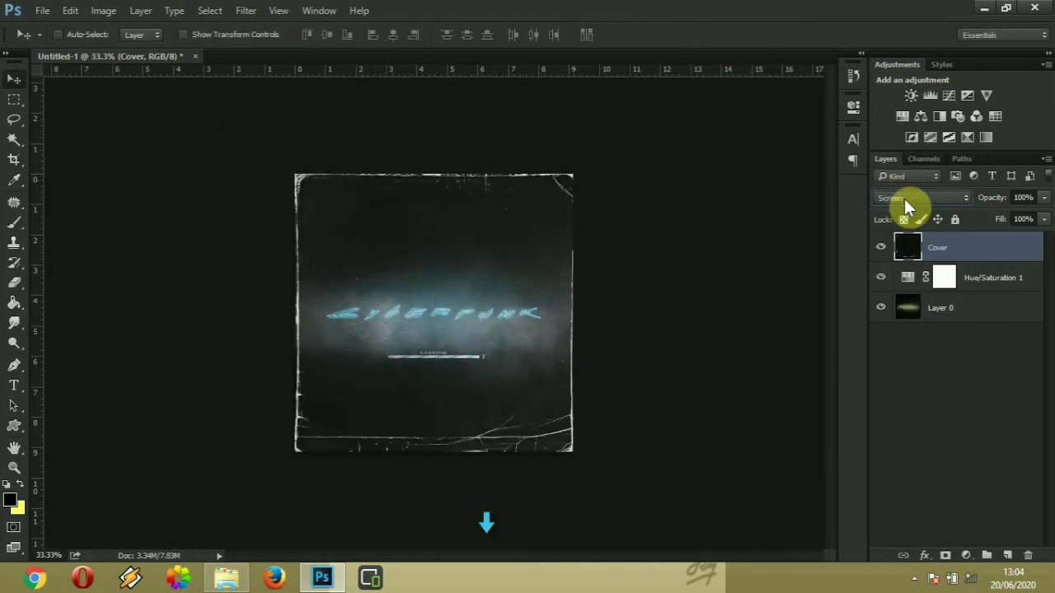
key(Up)
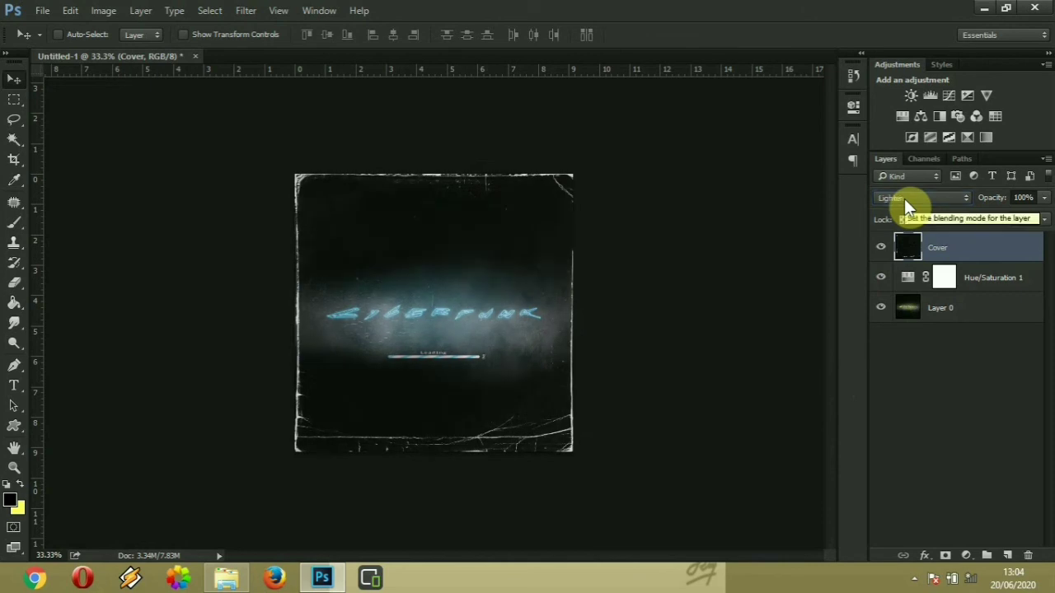
- Add a Brightness/Contrast adjustment layer above the Cover texture with Brightness -24 and Contrast 29
click(965, 558)
click(976, 322)
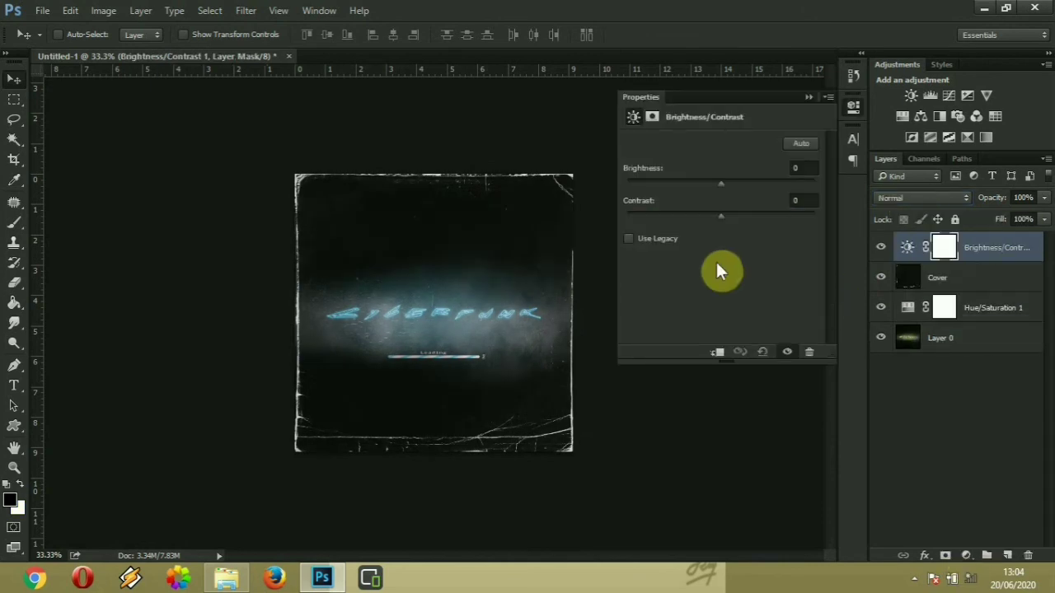
click(747, 215)
drag(722, 182, 706, 181)
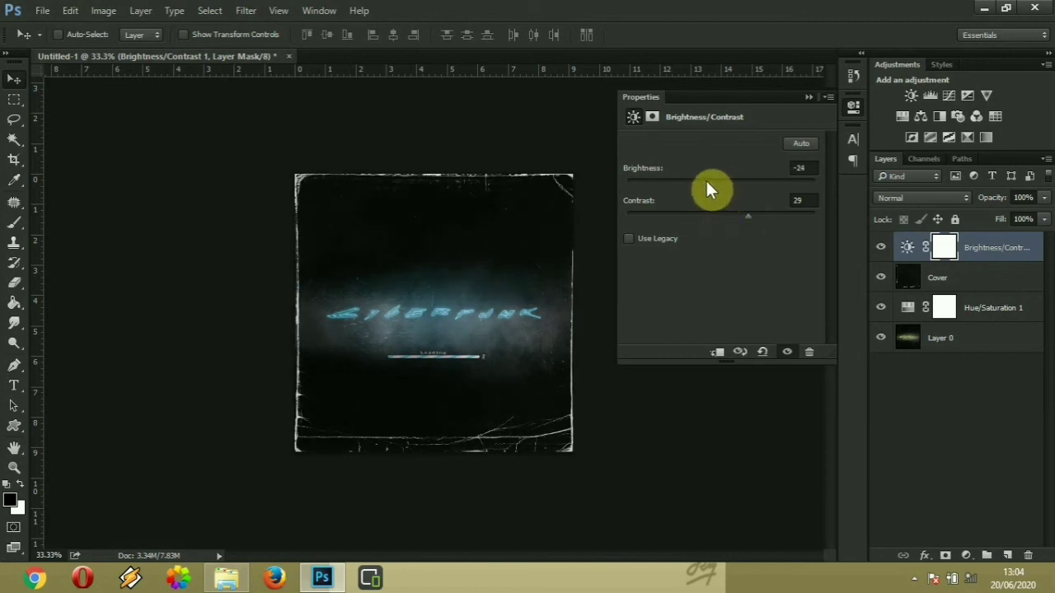
click(808, 97)
key(ctrl+plus)
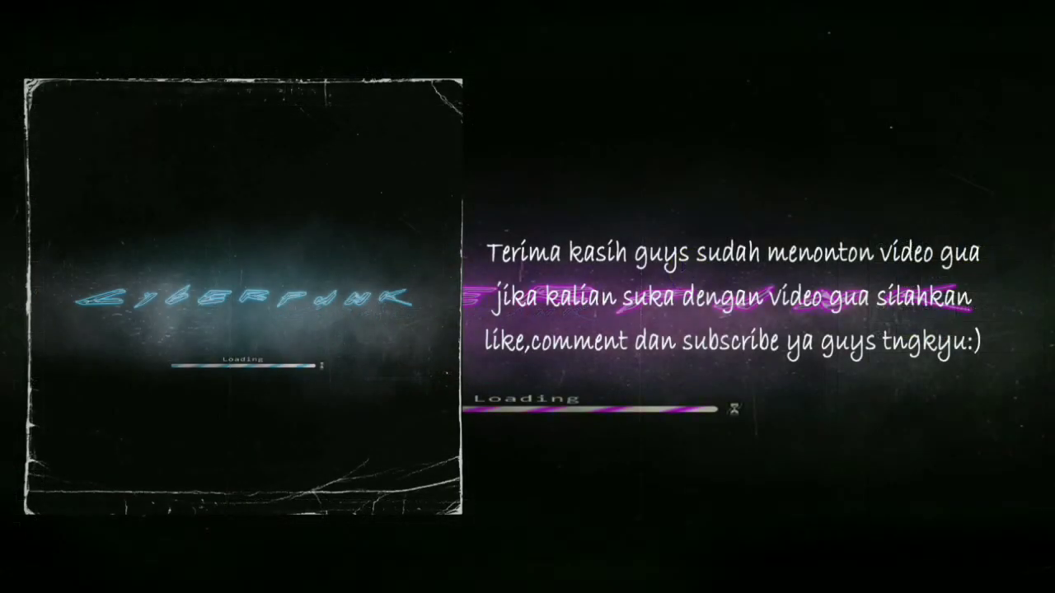